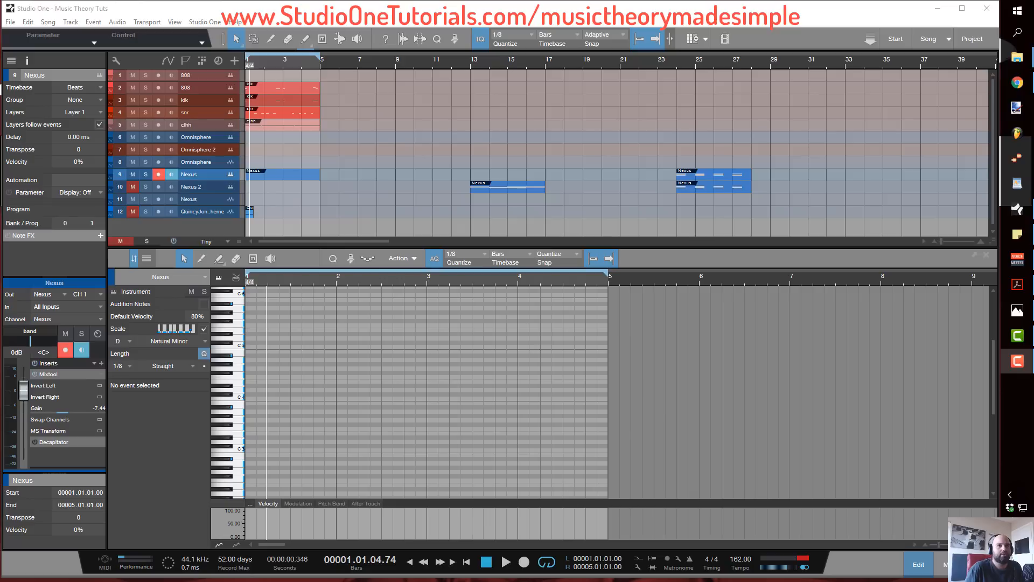
# Audition piano keys and draw a one-bar D3 note at the start of bar 1 on the Nexus part.
pyautogui.click(801, 559)
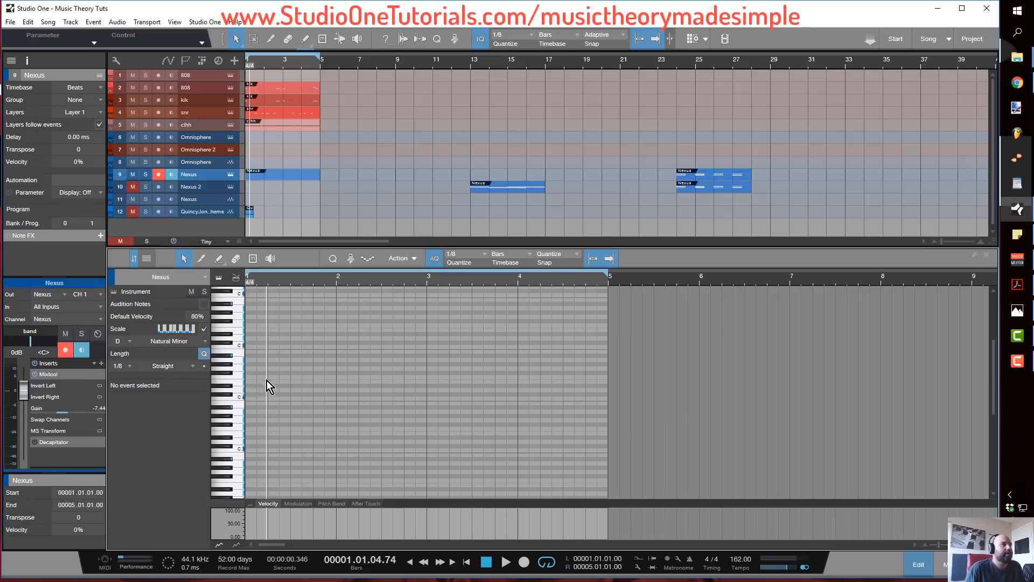
pyautogui.click(240, 390)
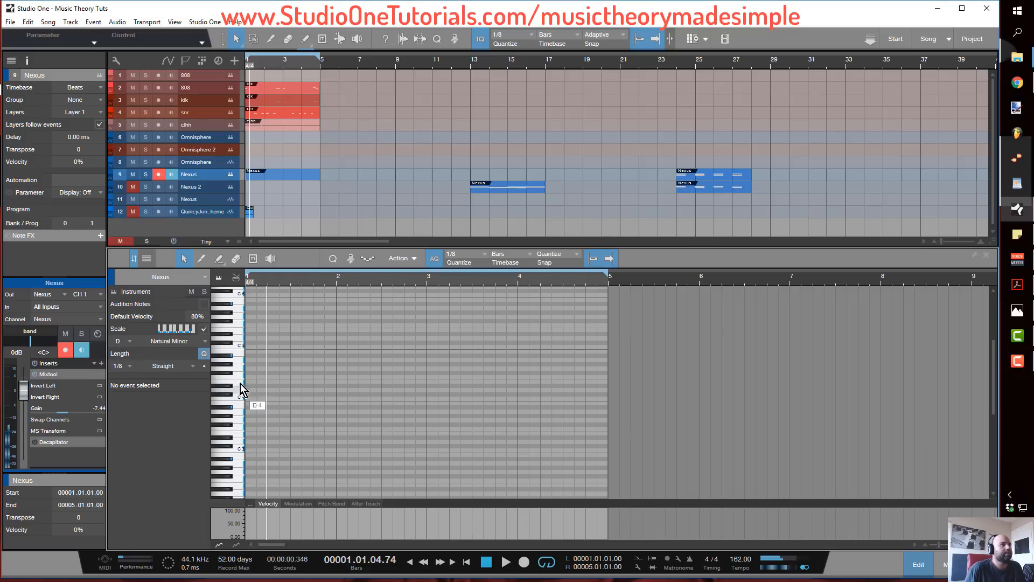
pyautogui.click(241, 444)
pyautogui.moveTo(248, 444)
pyautogui.mouseDown()
pyautogui.moveTo(345, 445)
pyautogui.moveTo(328, 445)
pyautogui.mouseUp()
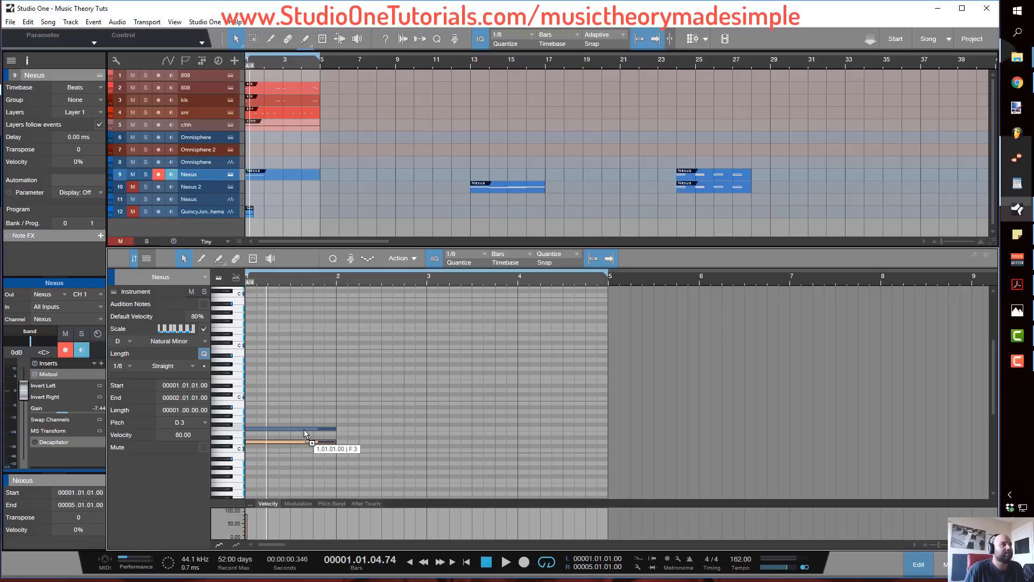
pyautogui.click(304, 441)
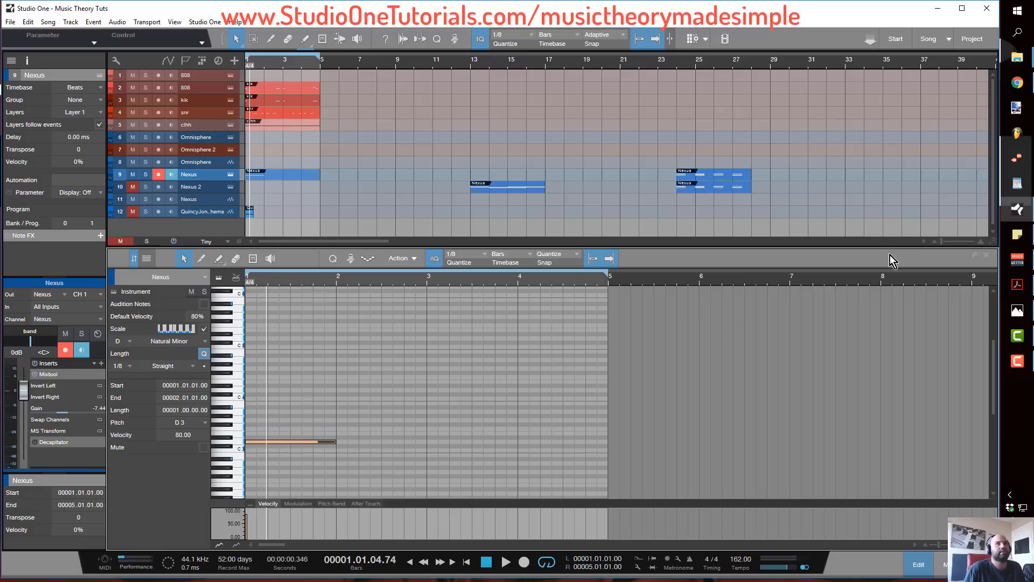
# Copy the D3 note in bar 1 up to F3 and A3 to form a three-note chord and play it back.
pyautogui.moveTo(862, 247); pyautogui.dragTo(850, 44)
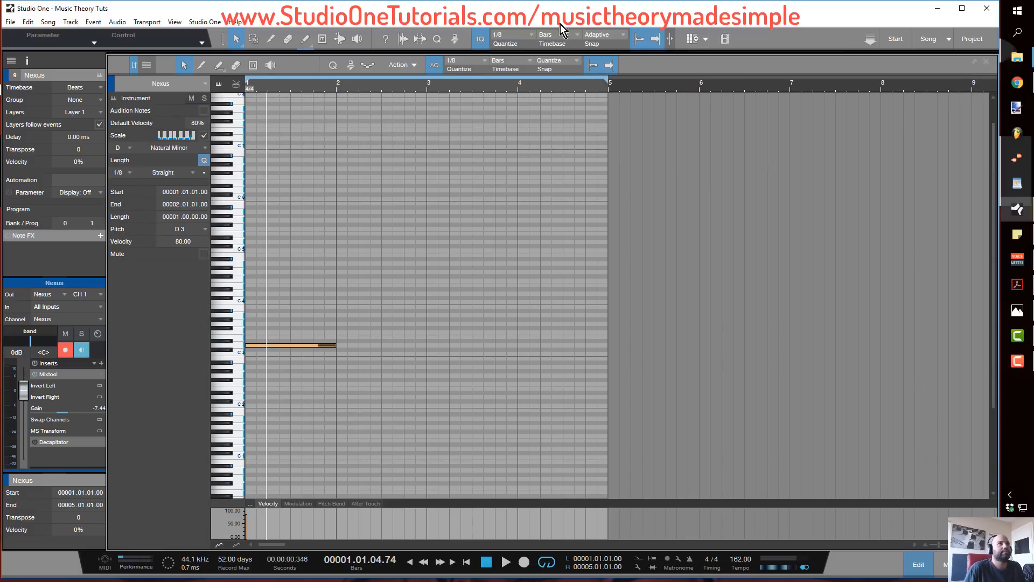
pyautogui.moveTo(302, 89); pyautogui.dragTo(301, 101)
pyautogui.moveTo(263, 545); pyautogui.dragTo(234, 545)
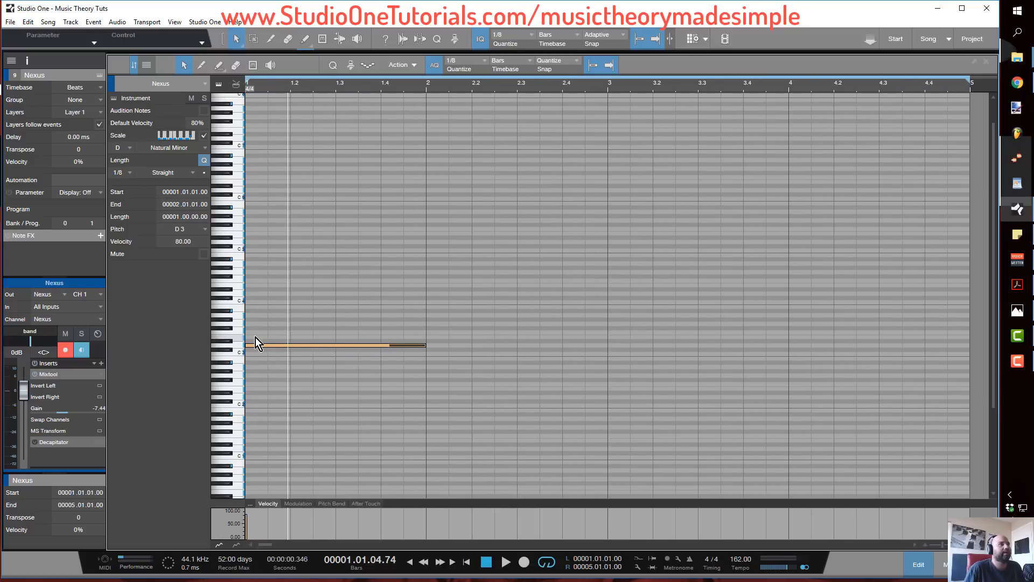
pyautogui.moveTo(260, 345); pyautogui.dragTo(261, 315)
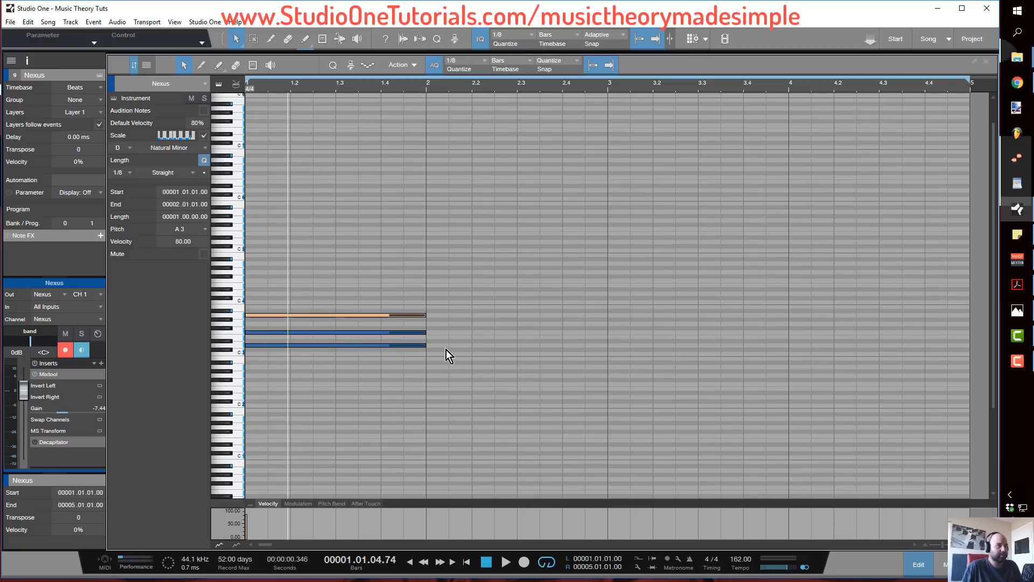
pyautogui.press('space')
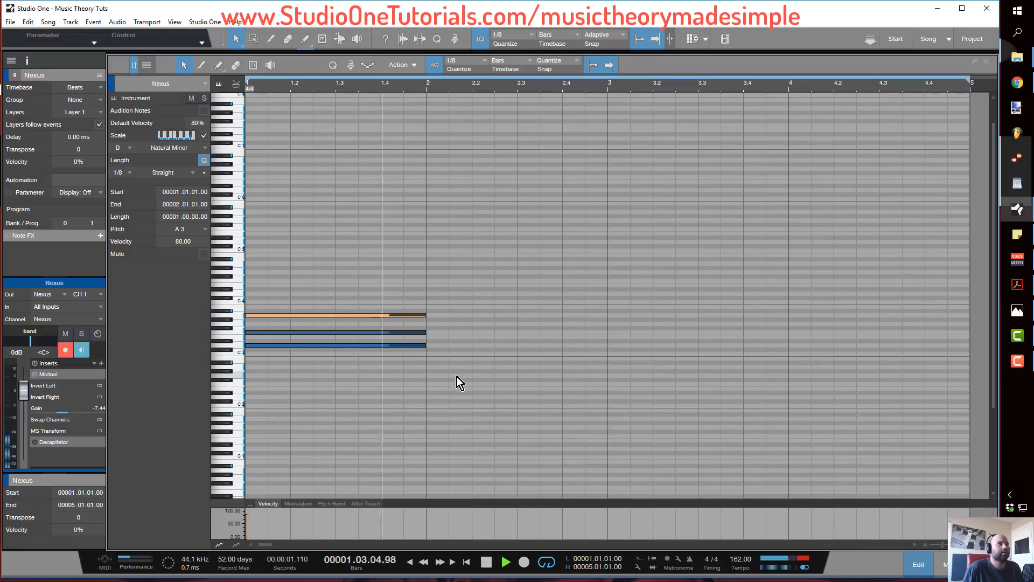
pyautogui.press('space')
# Copy the bar 1 chord into bar 2 one scale step higher, as E3, G3 and A#3, and play both chords.
pyautogui.moveTo(539, 364); pyautogui.dragTo(260, 266)
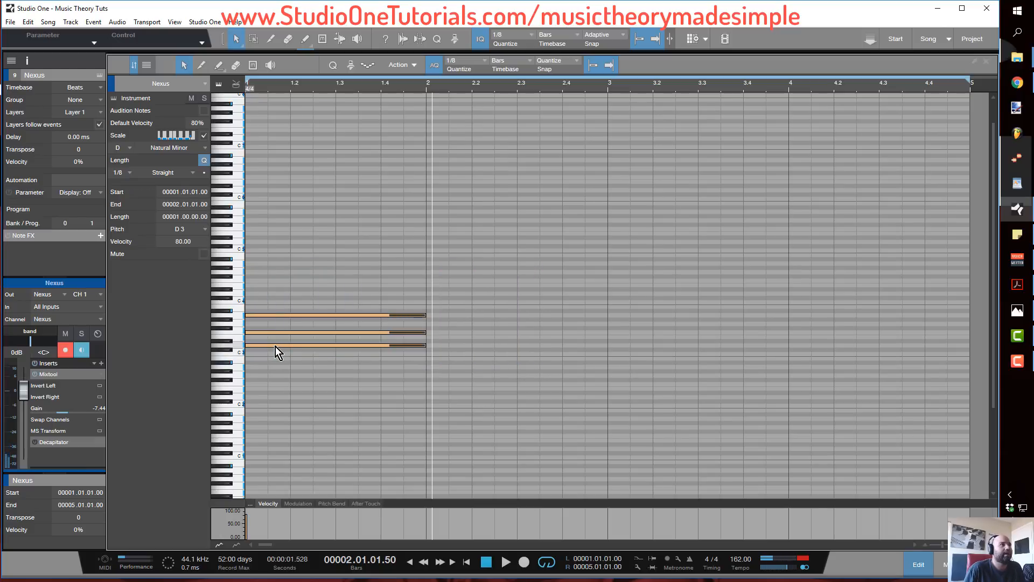
pyautogui.moveTo(275, 347); pyautogui.dragTo(460, 312)
pyautogui.click(462, 350)
pyautogui.click(462, 347)
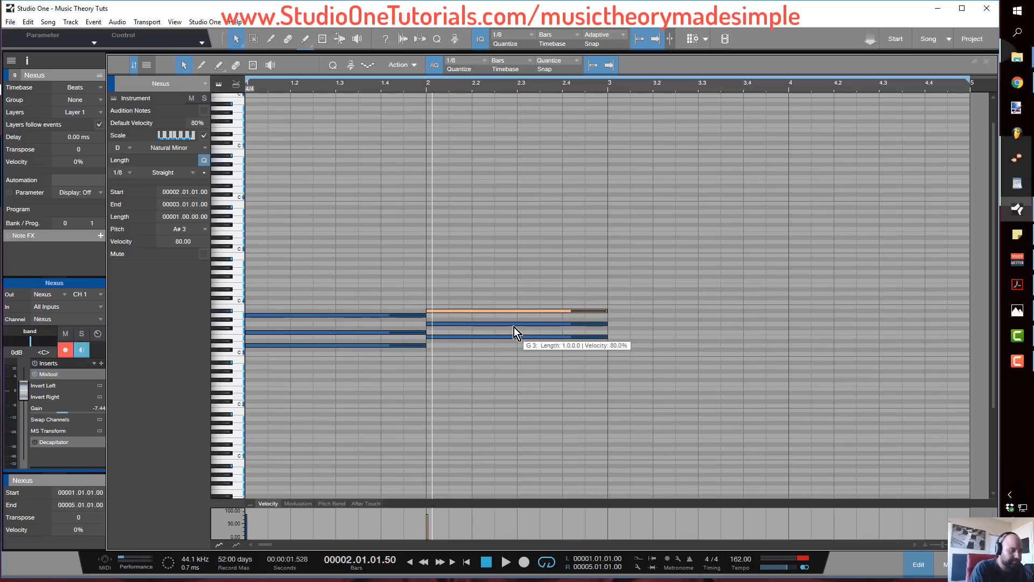
pyautogui.press('space')
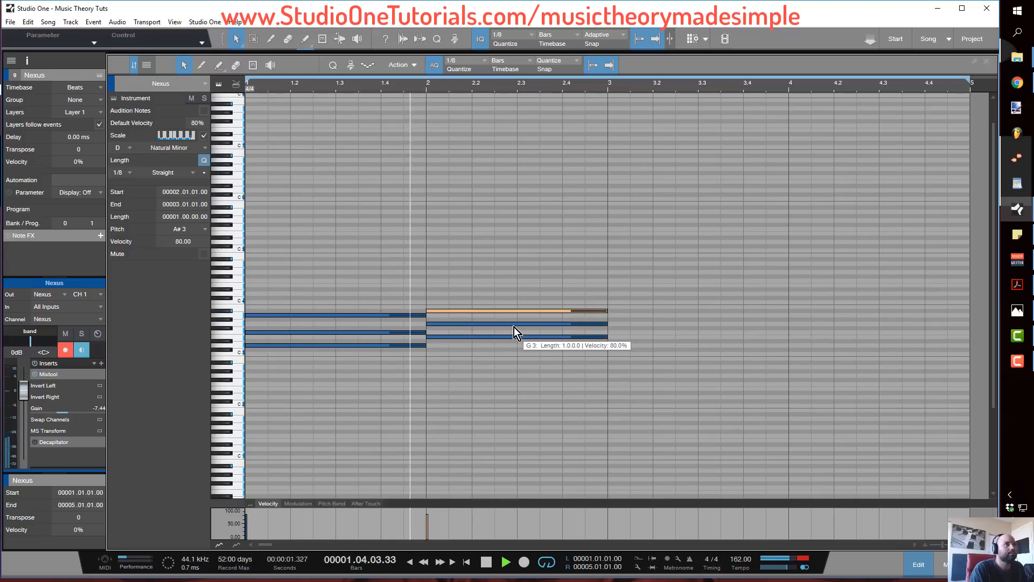
pyautogui.press('space')
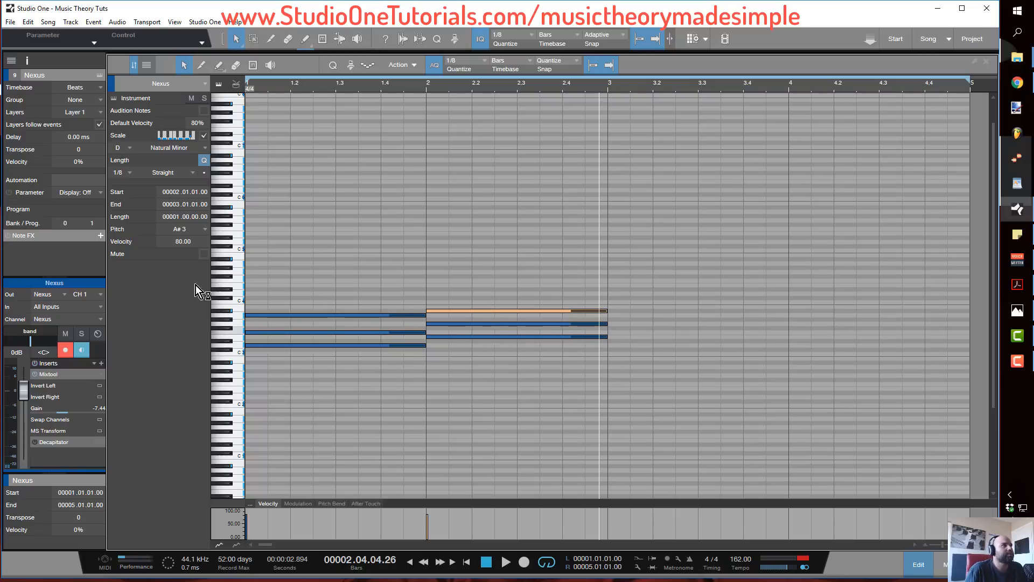
# Turn off the scale, raise the top note of the bar 2 chord to B3 and play from the start.
pyautogui.click(204, 136)
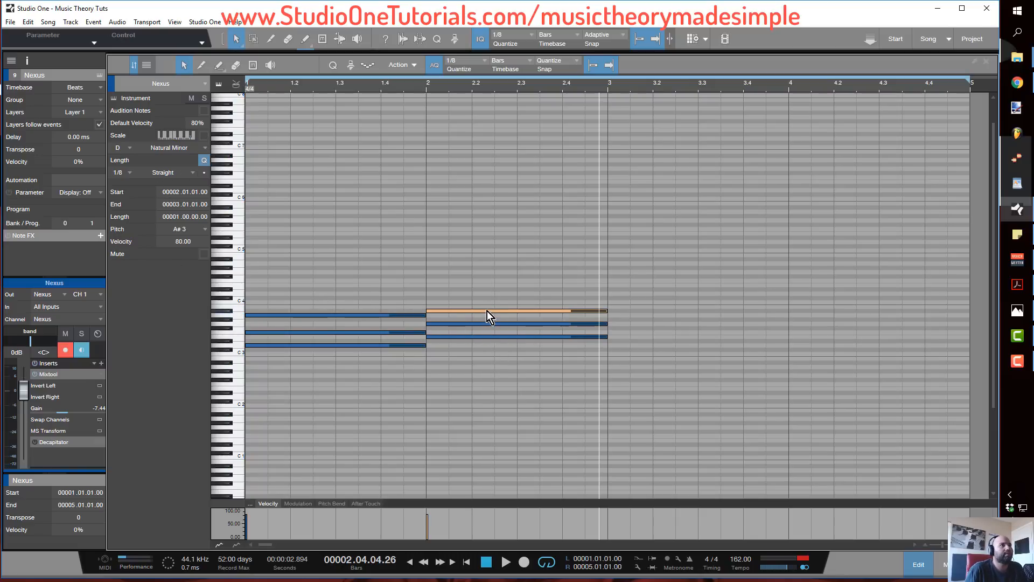
pyautogui.moveTo(486, 311); pyautogui.dragTo(487, 307)
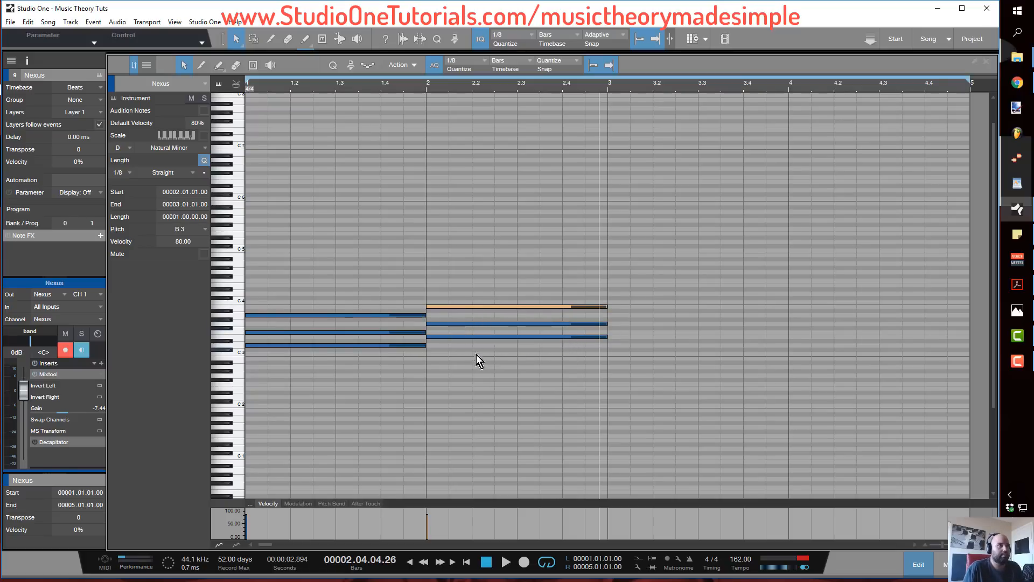
pyautogui.press(',')
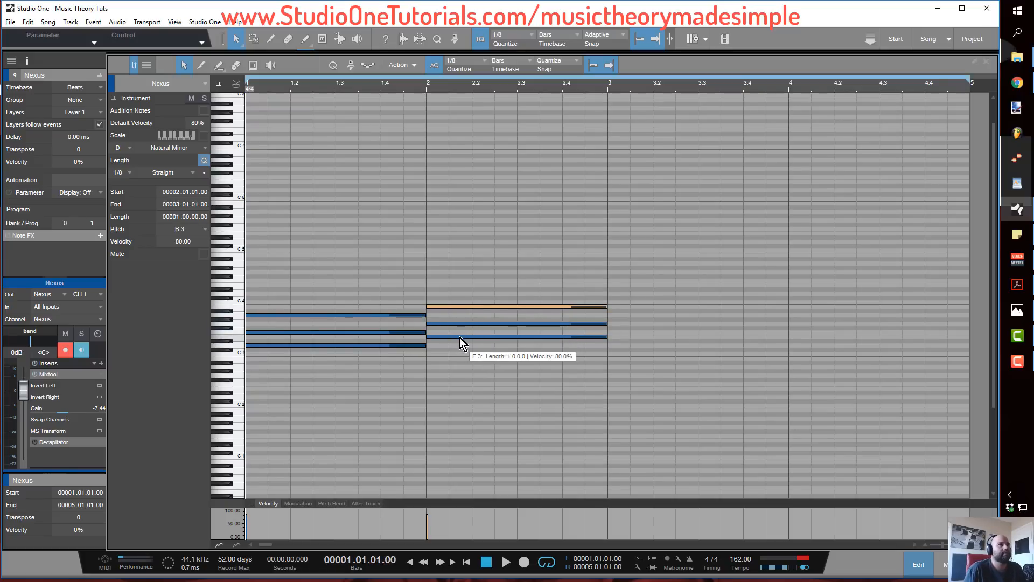
pyautogui.press('space')
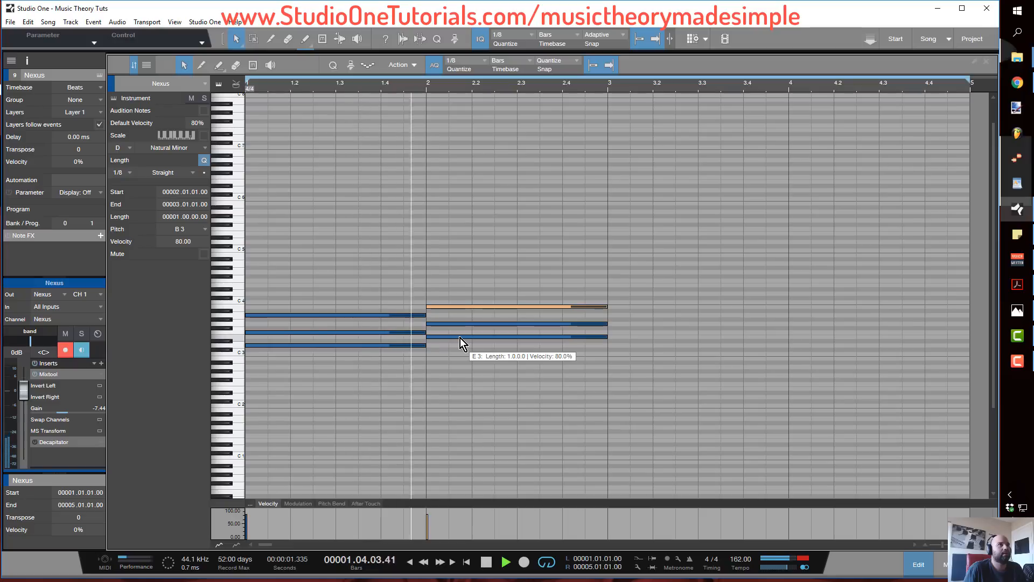
pyautogui.press('space')
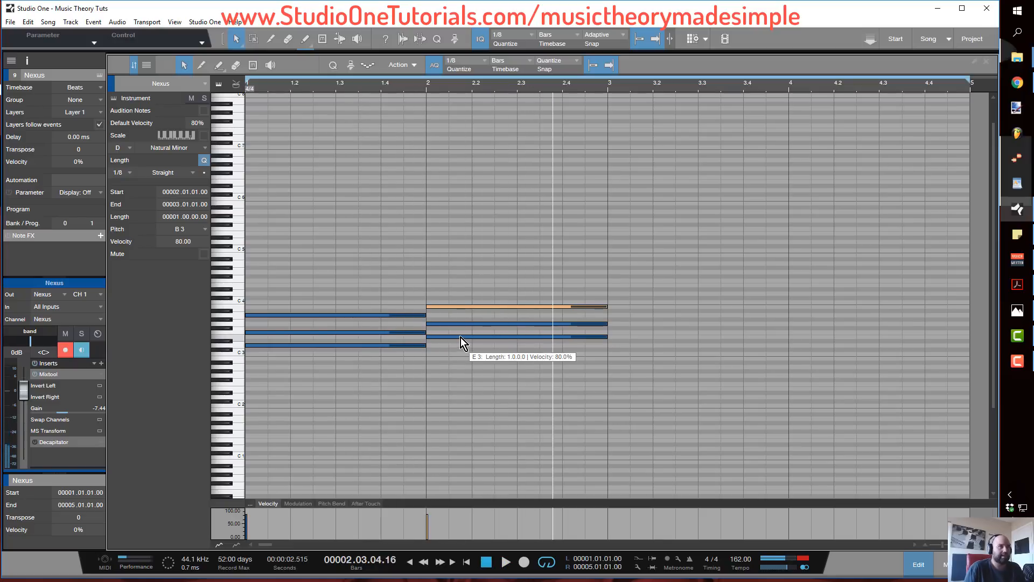
# Move the top note of the bar 2 chord back to A#3, turn the scale on again and play the chords.
pyautogui.moveTo(454, 307); pyautogui.dragTo(453, 311)
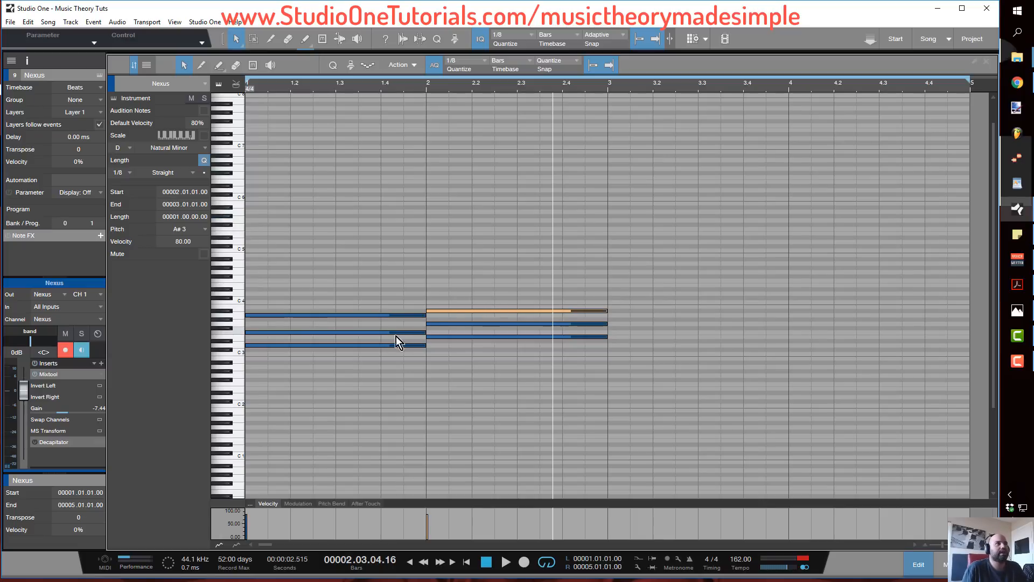
pyautogui.moveTo(439, 313); pyautogui.dragTo(439, 310)
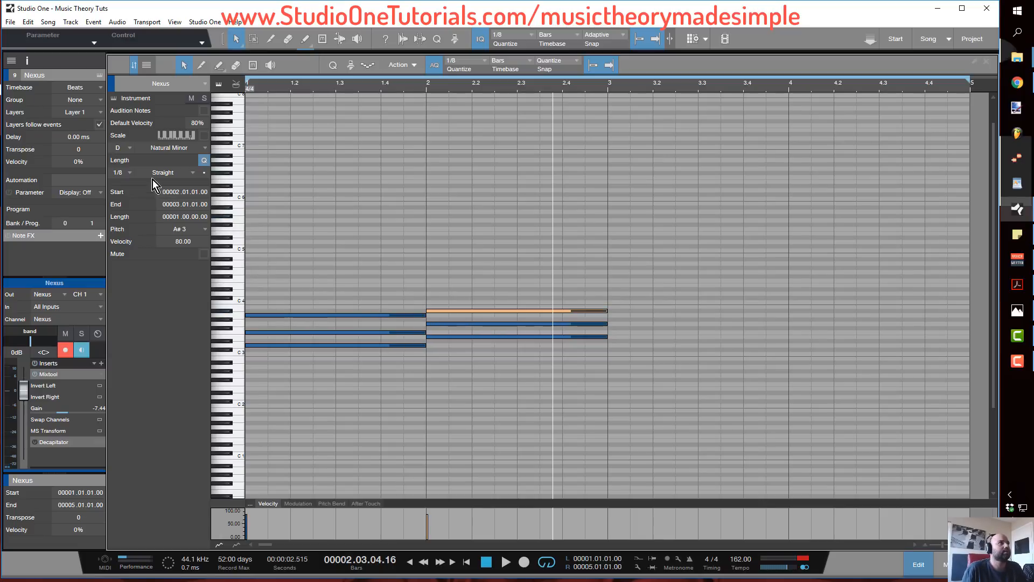
pyautogui.click(204, 135)
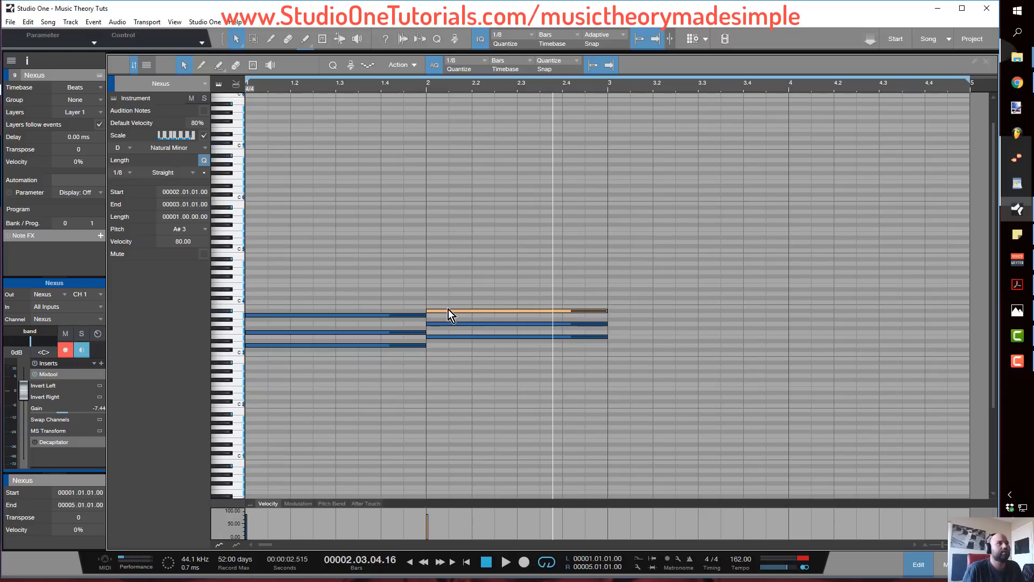
pyautogui.press('space')
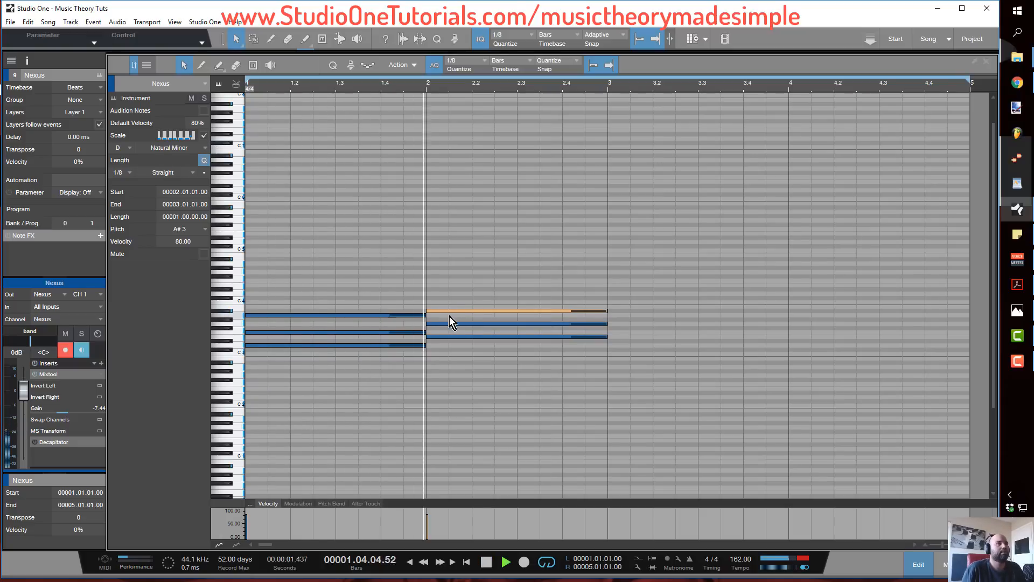
pyautogui.press('space')
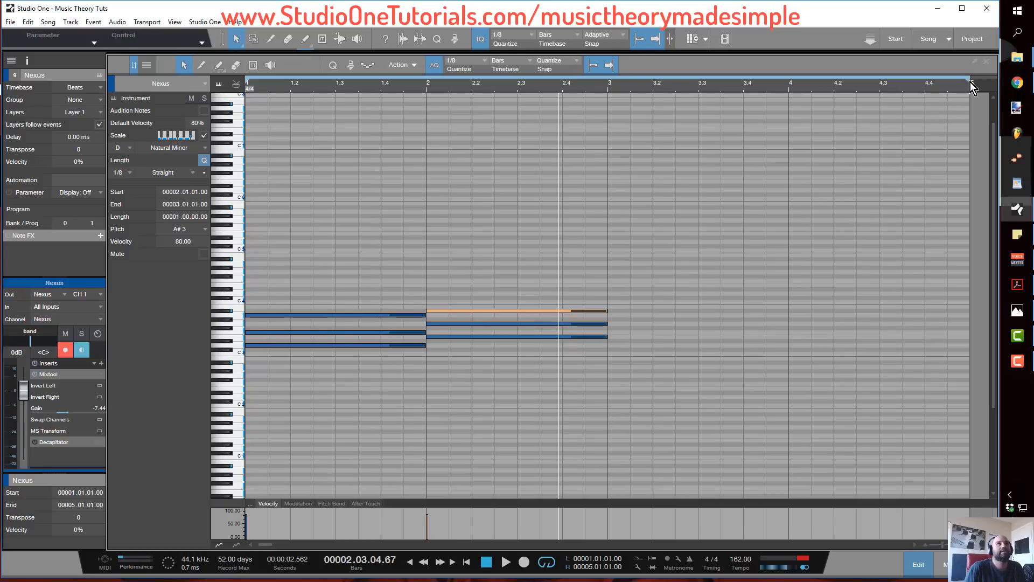
# Shorten the loop range to end at the start of bar 3.
pyautogui.moveTo(970, 88); pyautogui.dragTo(688, 77)
pyautogui.moveTo(797, 79); pyautogui.dragTo(523, 100)
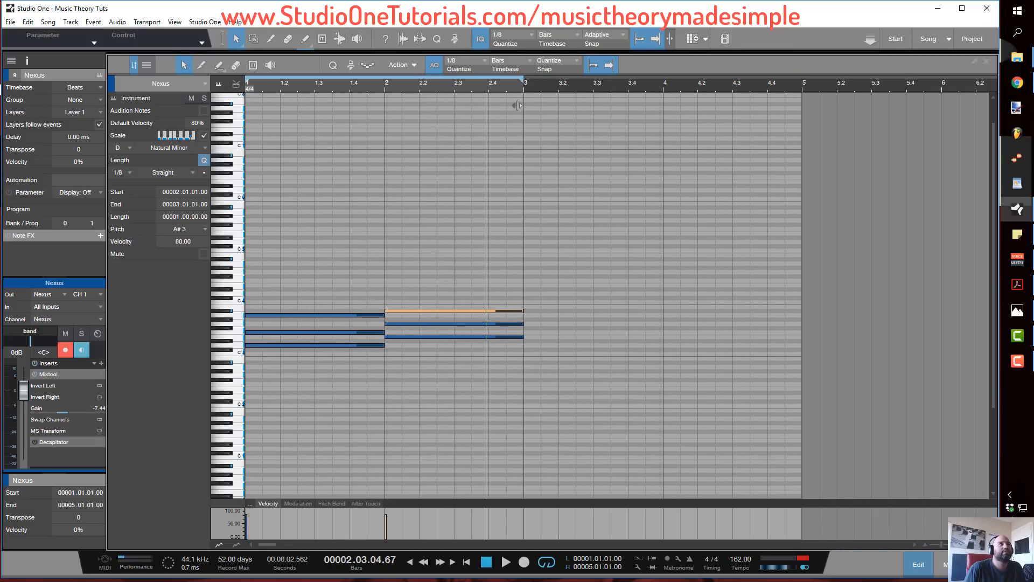
# Set the D scale type to Phrygian for the Nexus part.
pyautogui.click(207, 148)
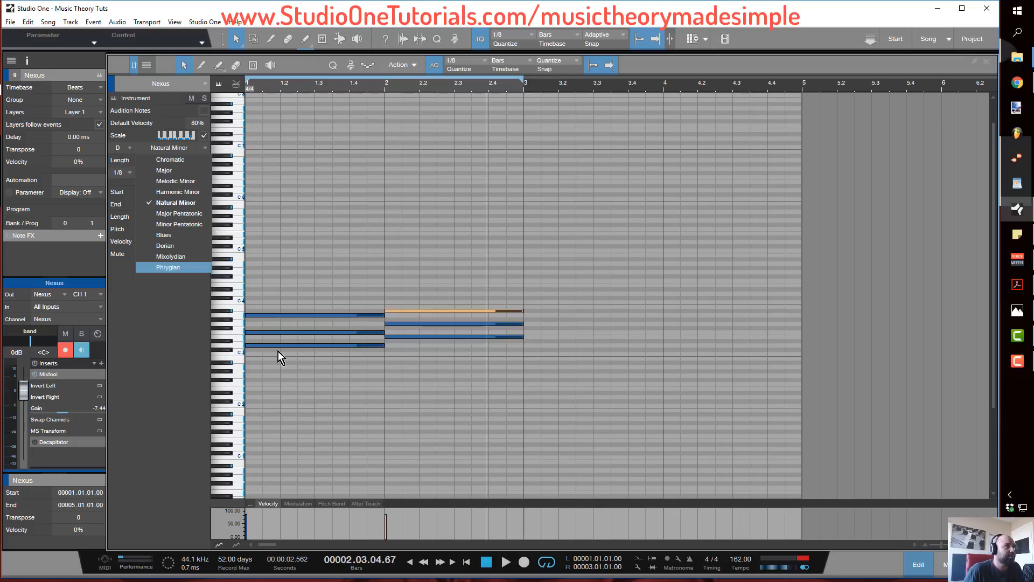
pyautogui.click(302, 294)
pyautogui.scroll(-3, 318, 297)
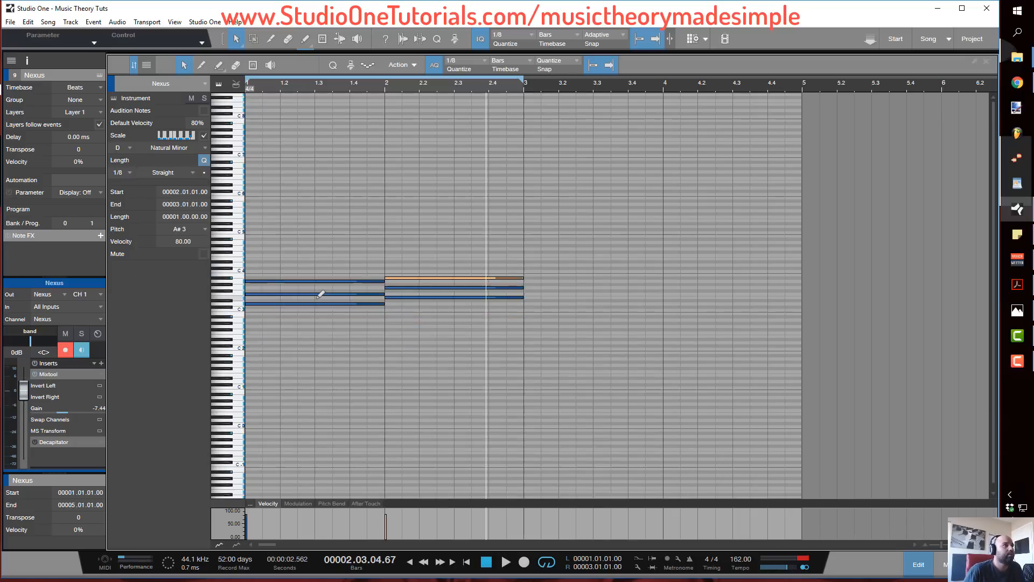
pyautogui.scroll(8, 317, 297)
pyautogui.scroll(2, 320, 294)
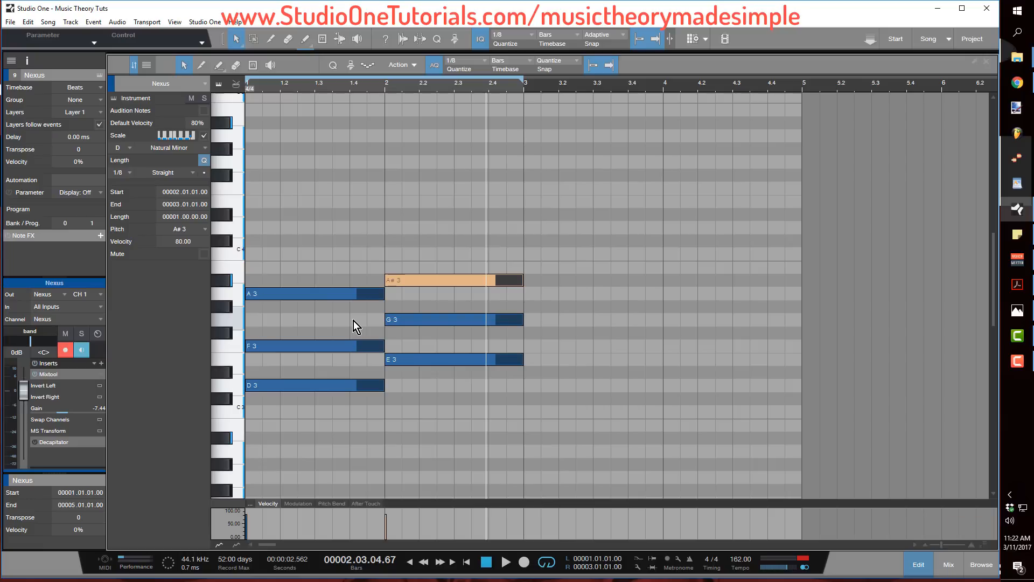
pyautogui.click(202, 147)
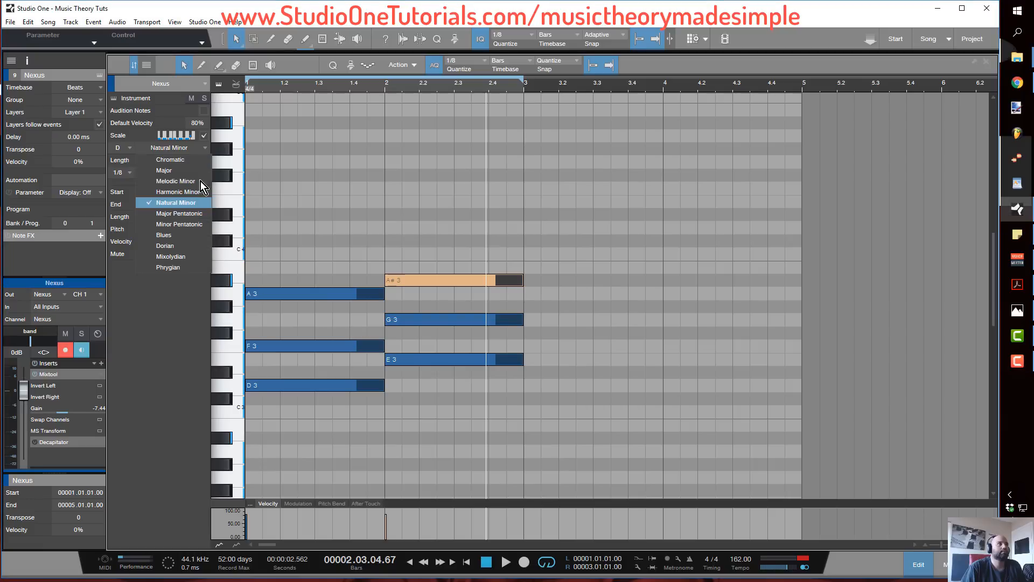
pyautogui.click(184, 265)
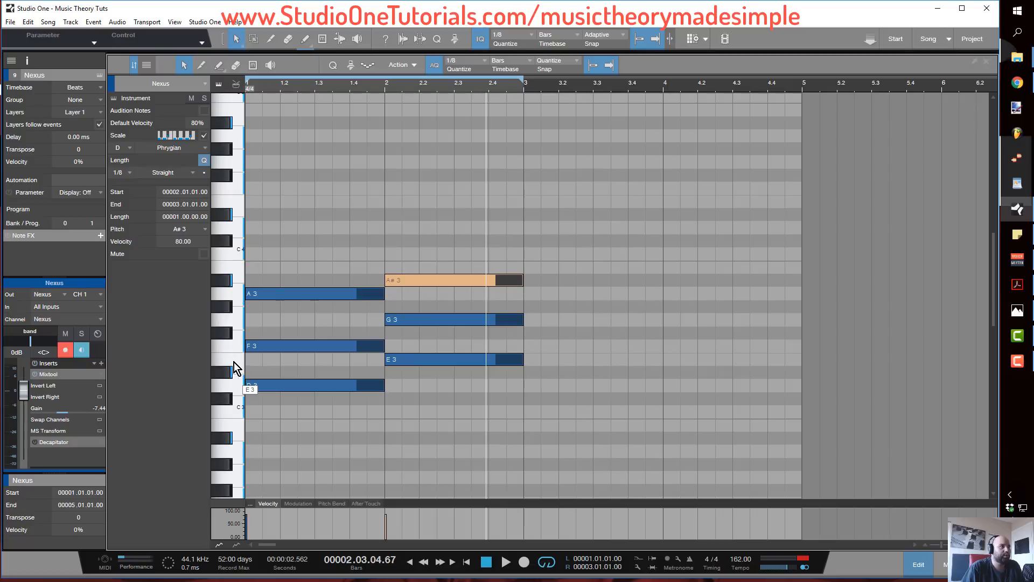
# Lower the bottom note of the bar 2 chord to D#3 and play the progression from the start.
pyautogui.click(294, 365)
pyautogui.moveTo(416, 361); pyautogui.dragTo(416, 362)
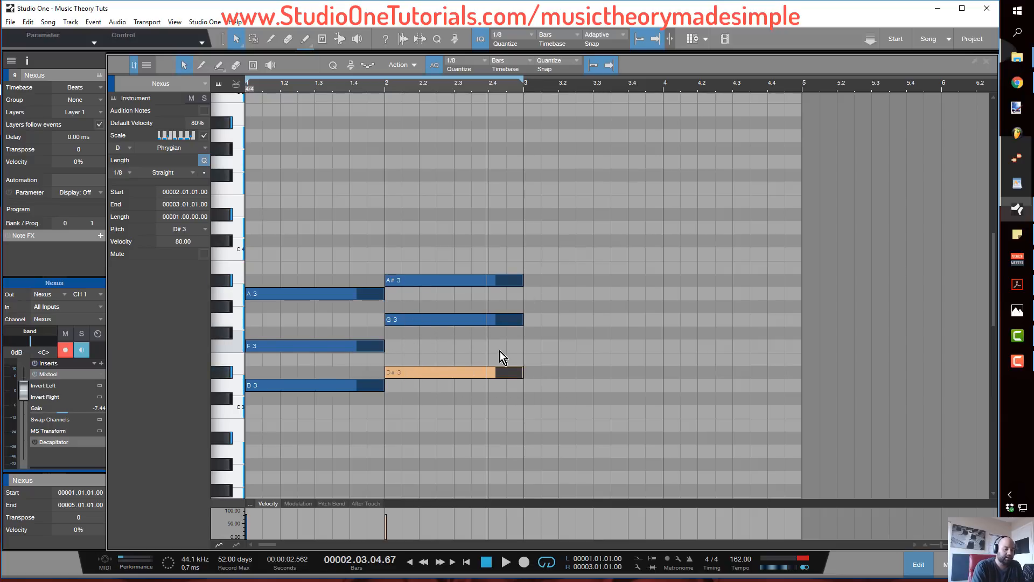
pyautogui.press('space')
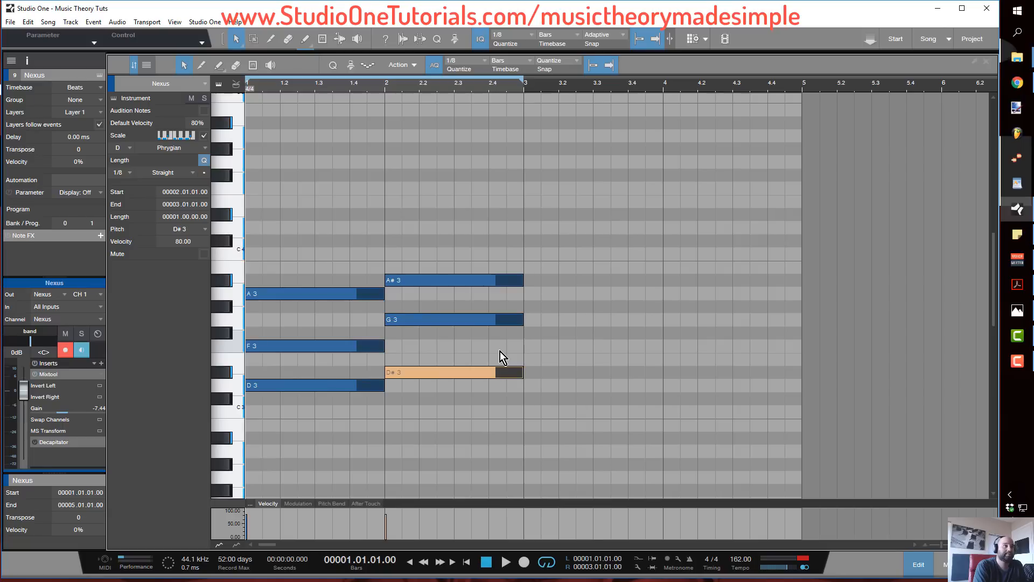
pyautogui.press('space')
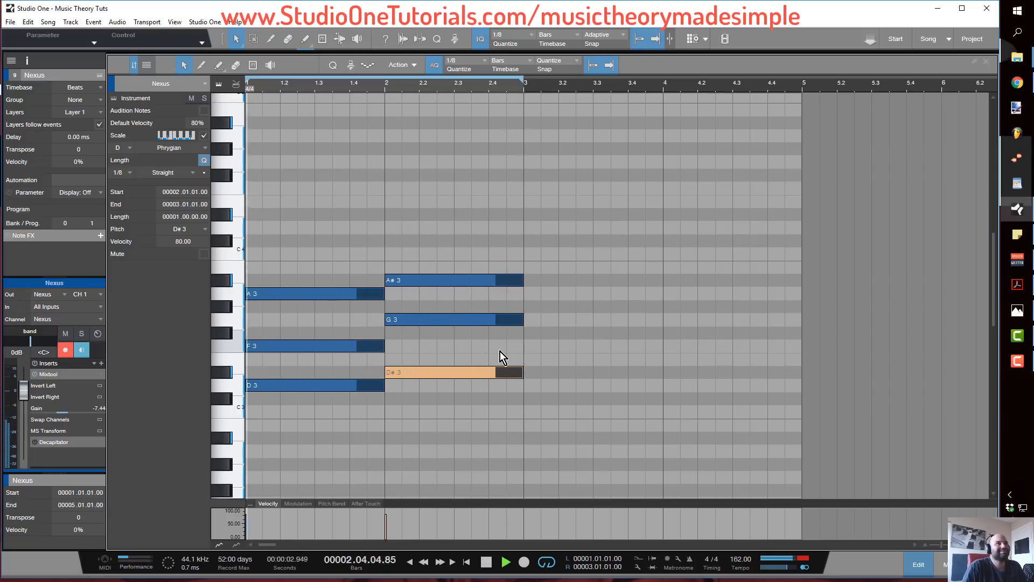
pyautogui.press('space')
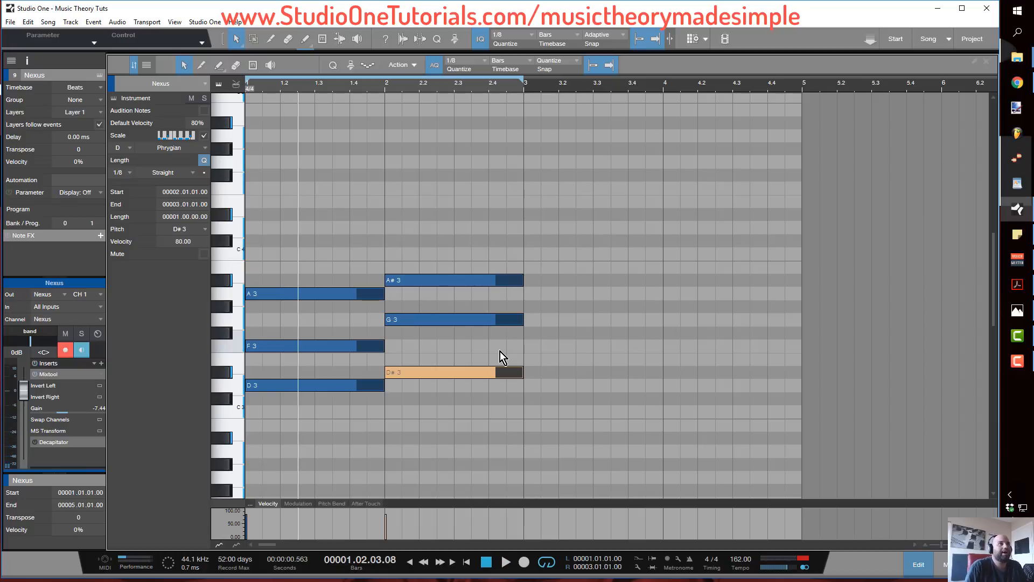
# Duplicate both chords into bars 3 and 4 and extend the loop range to the start of bar 5.
pyautogui.moveTo(499, 437); pyautogui.dragTo(296, 259)
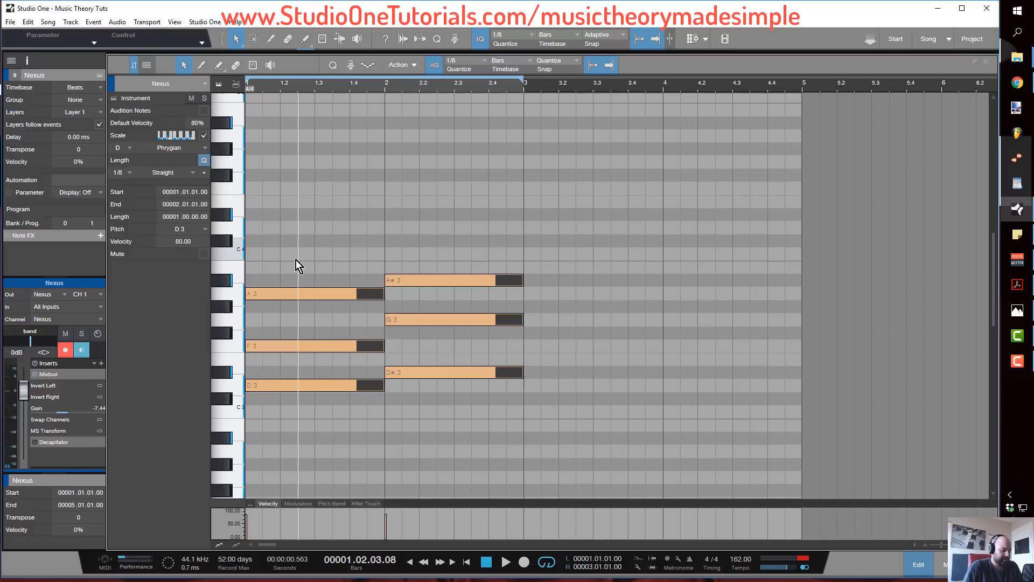
pyautogui.press('d')
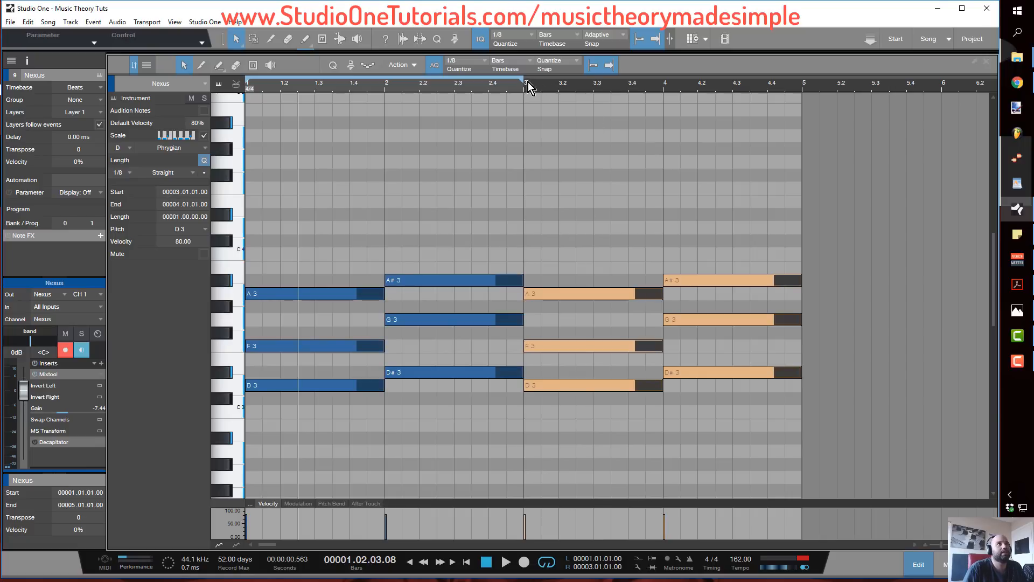
pyautogui.moveTo(526, 84); pyautogui.dragTo(780, 117)
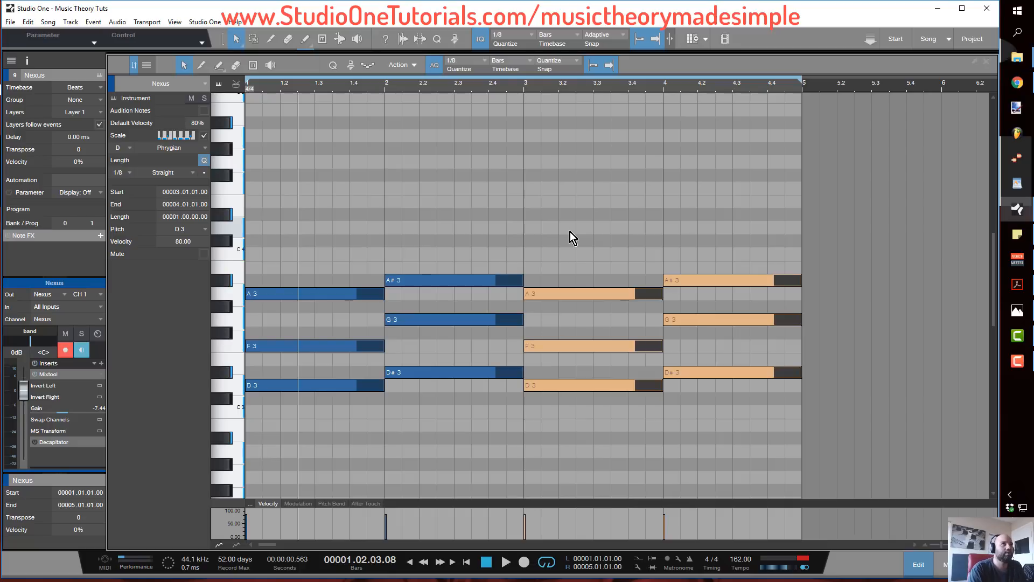
# Raise the middle notes of all four chords by one octave to F4 and G4, and play the progression.
pyautogui.press('Home')
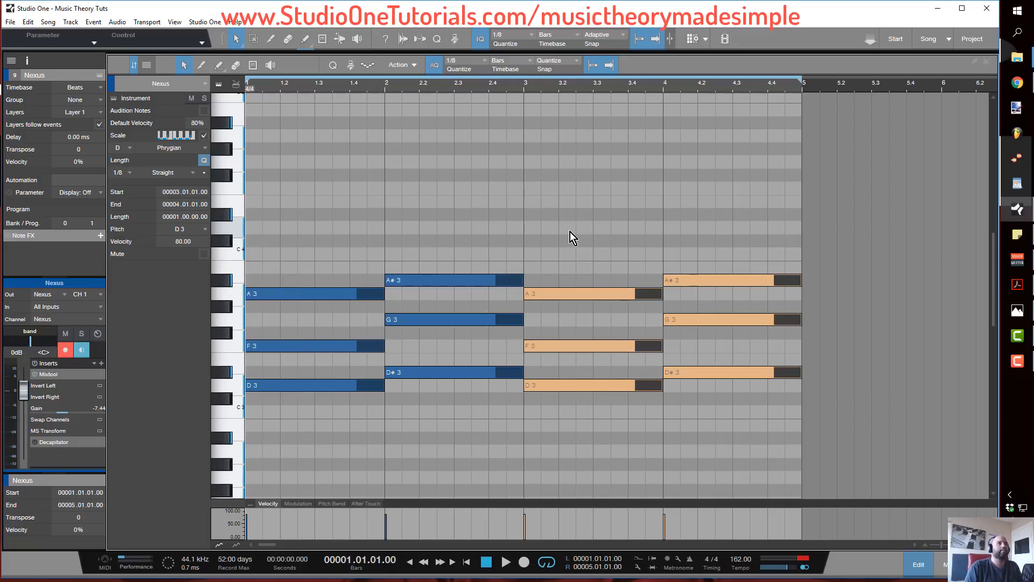
pyautogui.press('space')
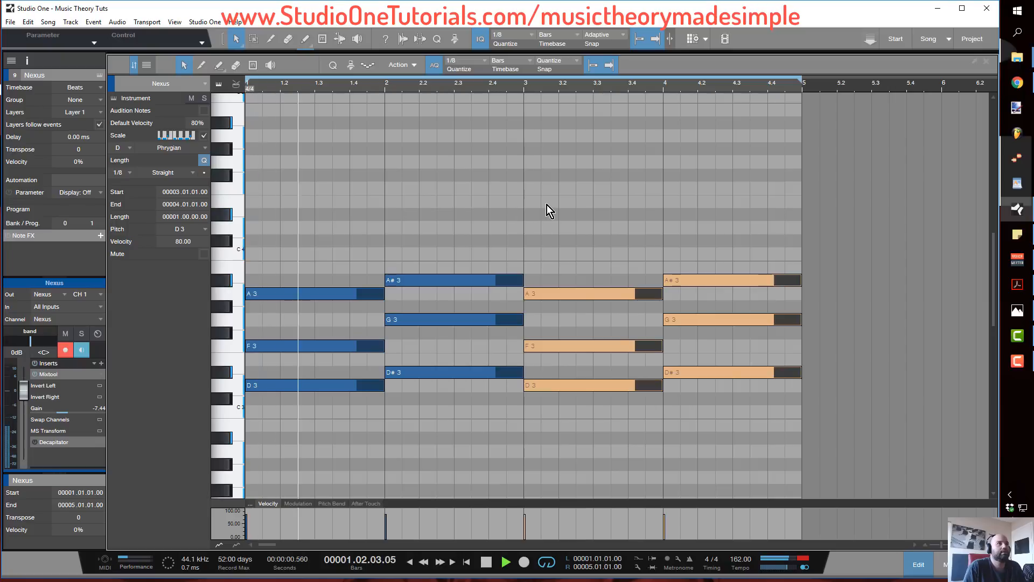
pyautogui.click(340, 321)
pyautogui.moveTo(298, 320); pyautogui.dragTo(699, 351)
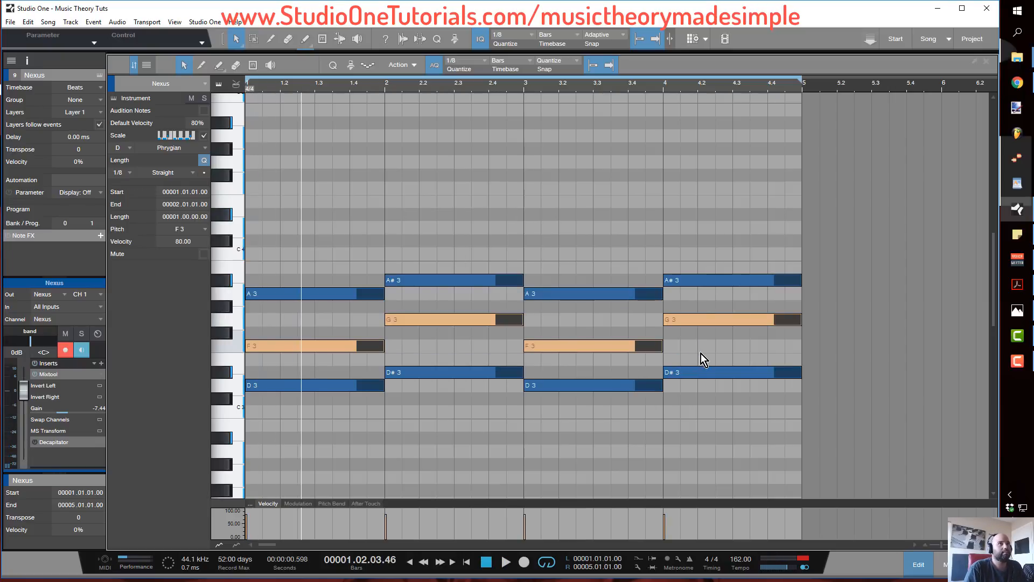
pyautogui.hotkey('shift', 'Up')
pyautogui.press('space')
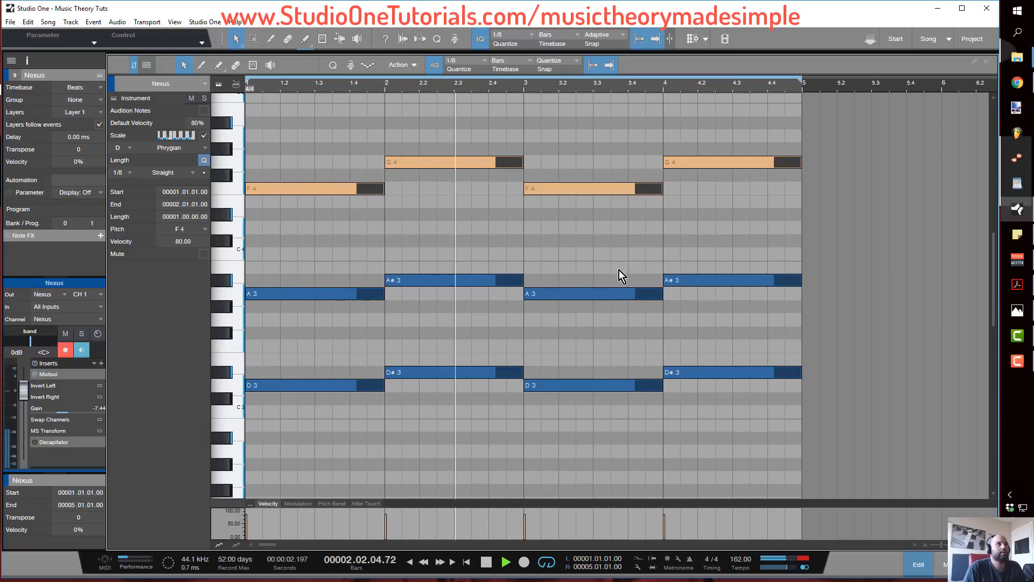
pyautogui.click(414, 225)
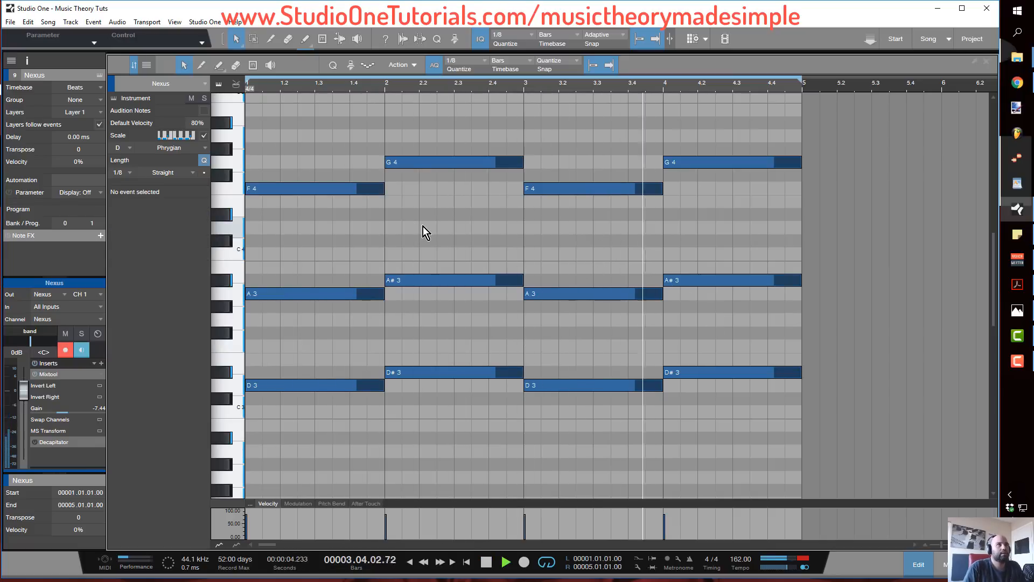
pyautogui.press('space')
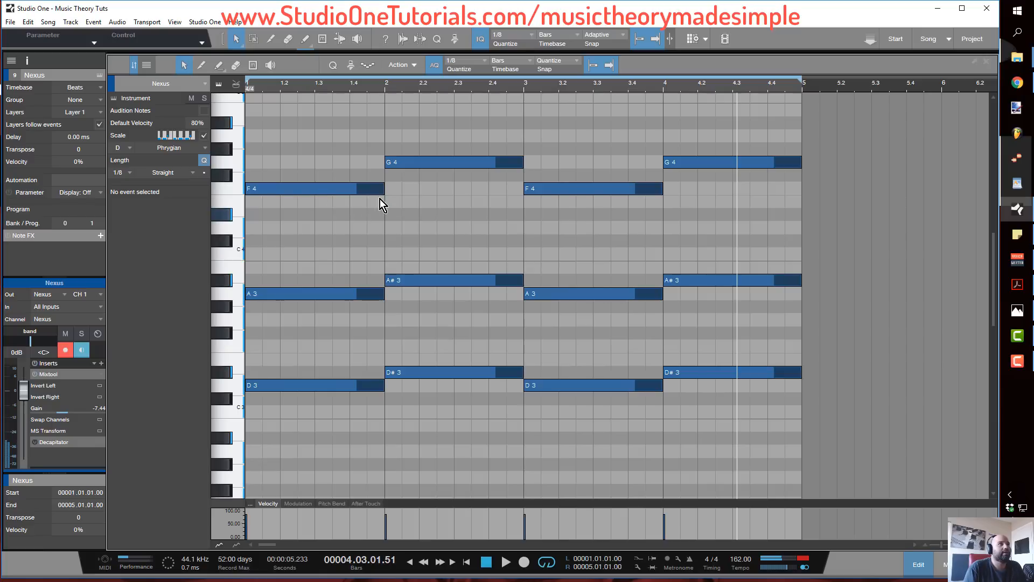
# Break the bar 1 F4 into four one-beat notes alternating F4 and D#4, and play the result.
pyautogui.click(354, 192)
pyautogui.moveTo(355, 192); pyautogui.dragTo(301, 217)
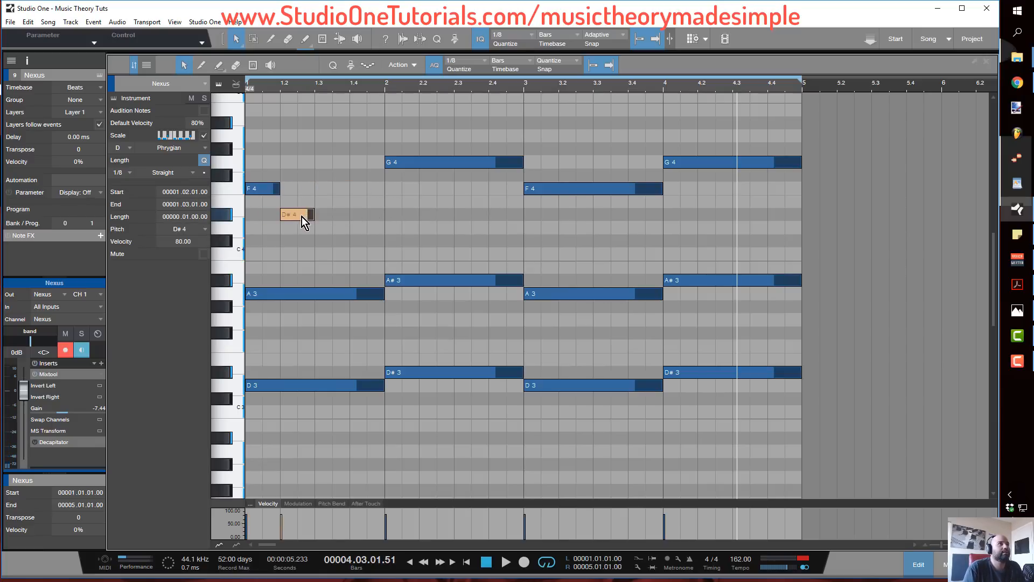
pyautogui.moveTo(371, 203); pyautogui.dragTo(375, 209)
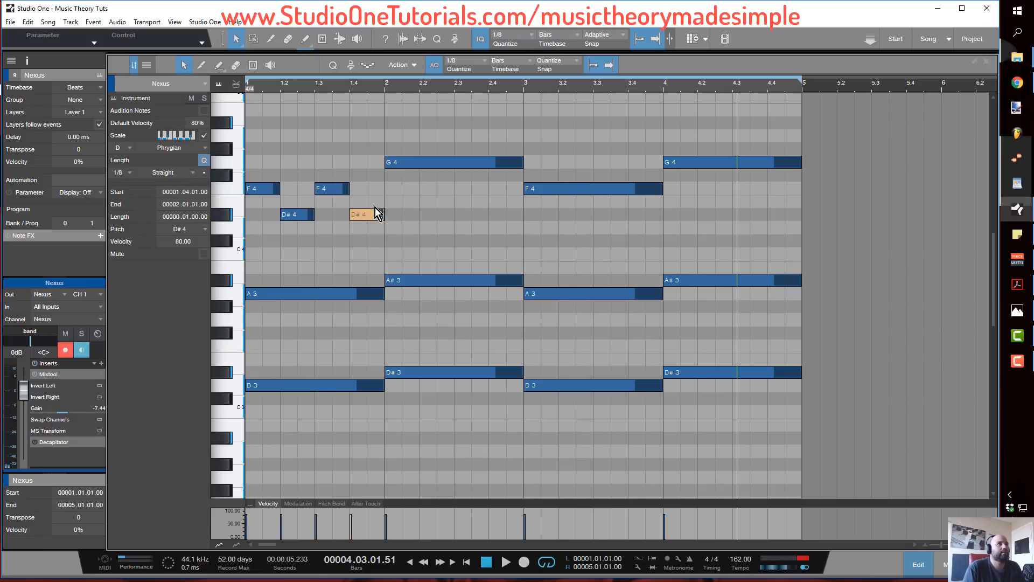
pyautogui.press('space')
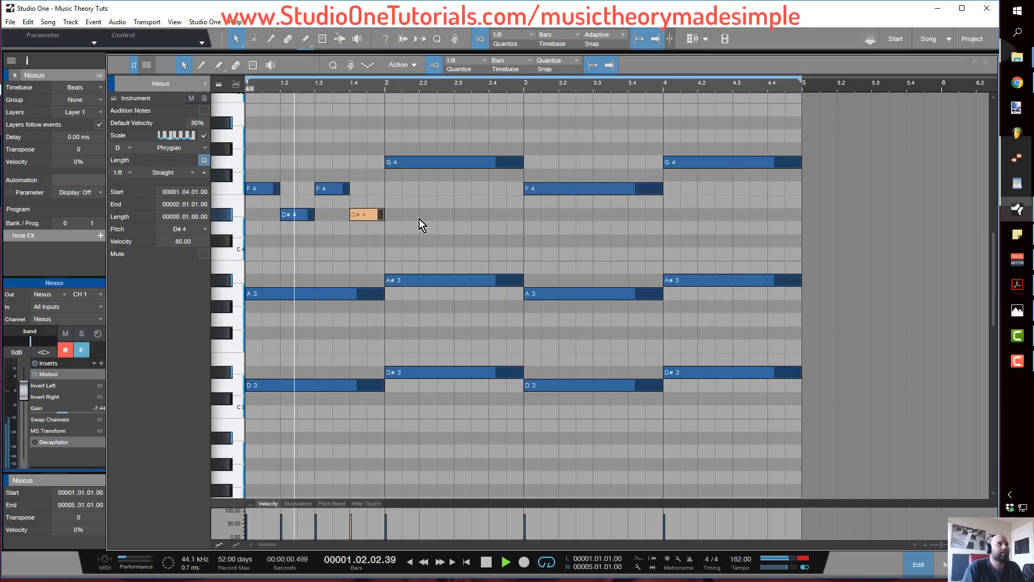
pyautogui.press('space')
# Change the third melody note of bar 1 to D4 and the second to G4, auditioning each change.
pyautogui.click(324, 225)
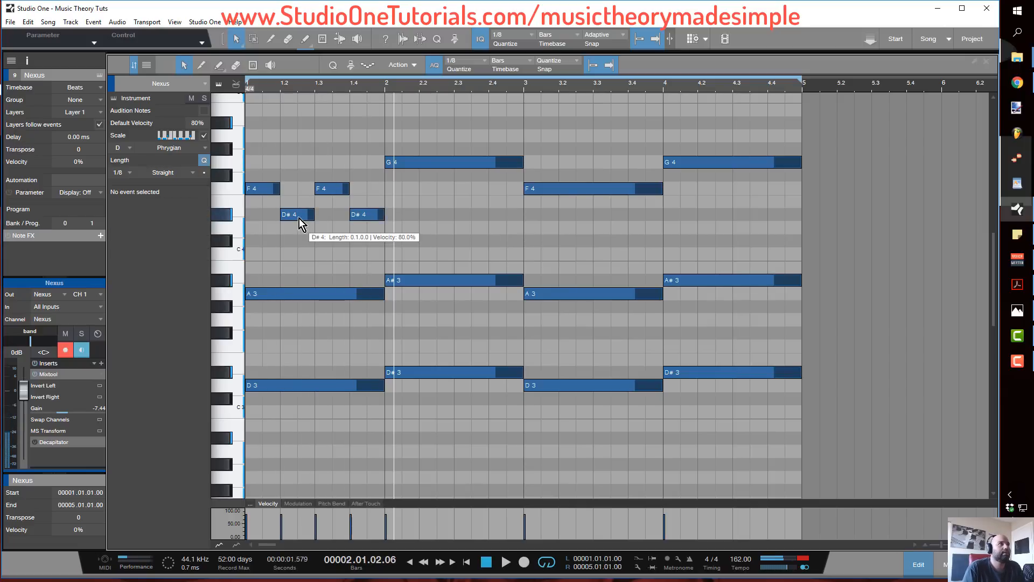
pyautogui.moveTo(333, 188); pyautogui.dragTo(348, 224)
pyautogui.press('space')
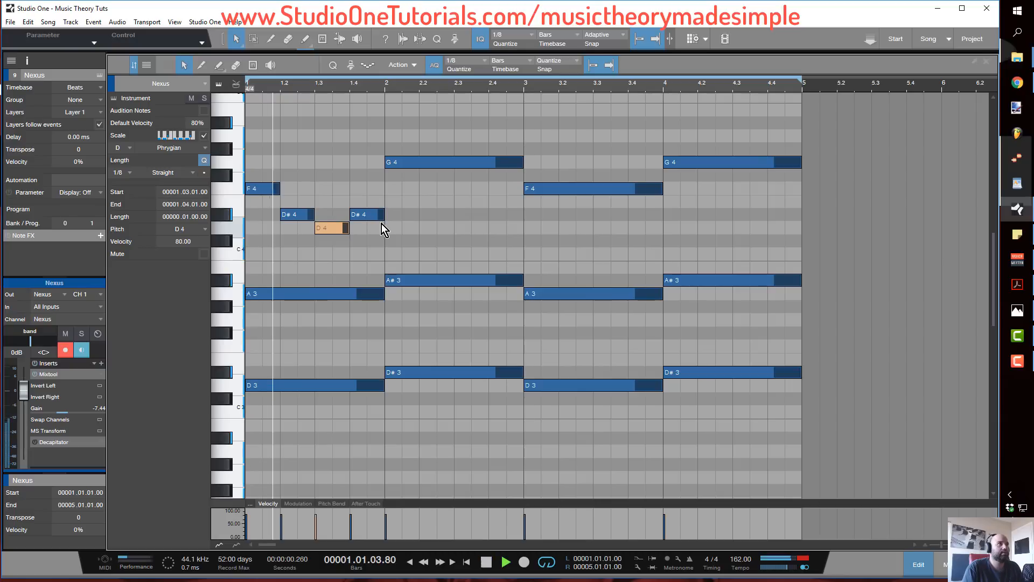
pyautogui.press('space')
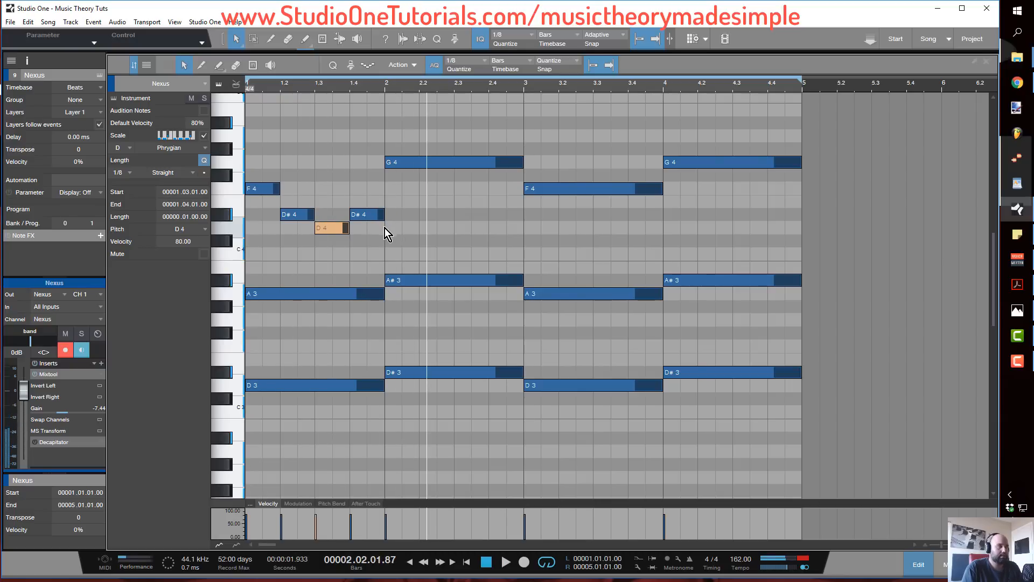
pyautogui.moveTo(291, 215); pyautogui.dragTo(294, 182)
pyautogui.press('space')
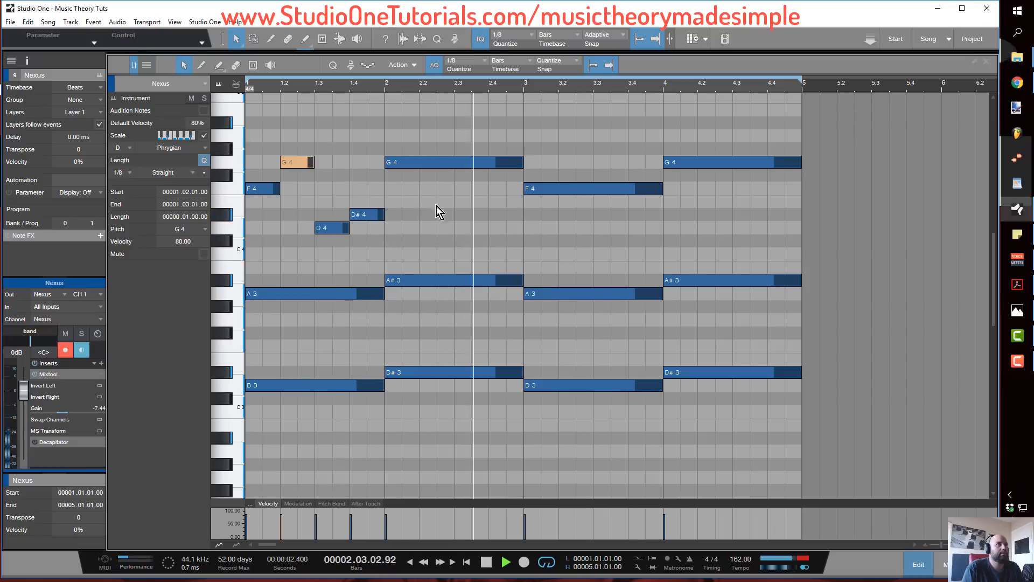
pyautogui.press('space')
# Replace the long F4 in bar 3 with a copy of the bar 1 melody and play from the start.
pyautogui.moveTo(593, 189); pyautogui.dragTo(593, 294)
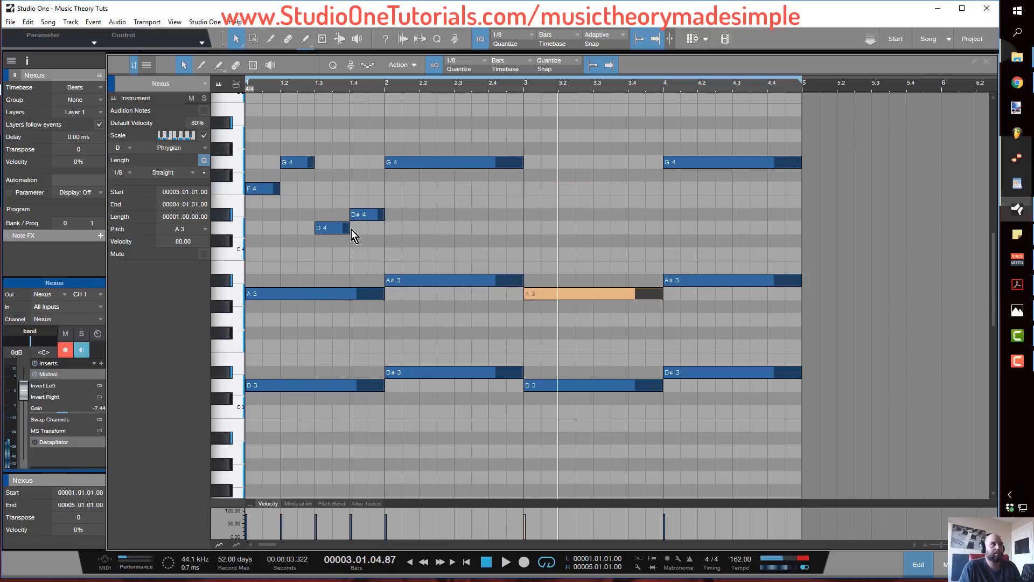
pyautogui.moveTo(367, 246); pyautogui.dragTo(532, 181)
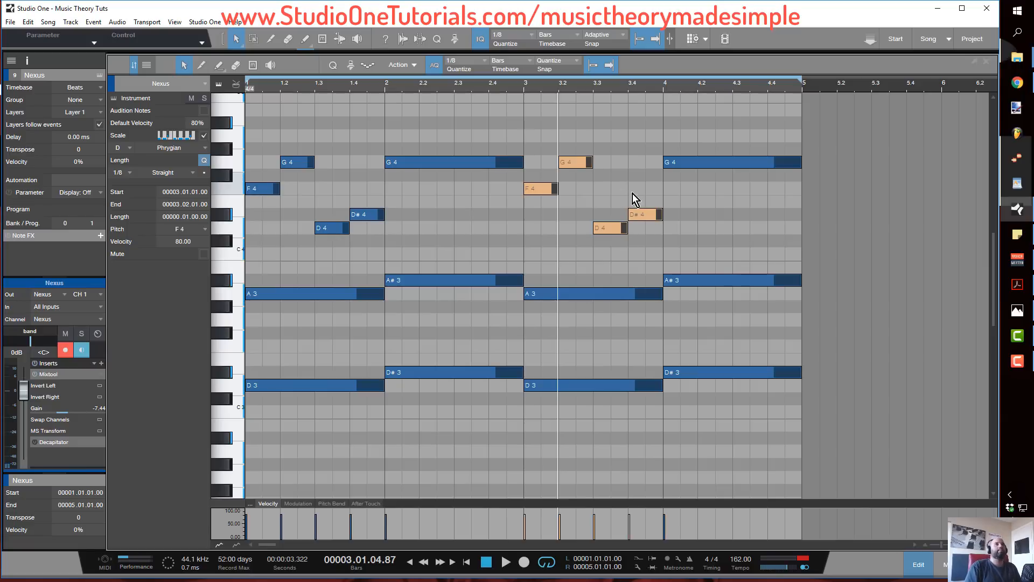
pyautogui.scroll(-1, 666, 192)
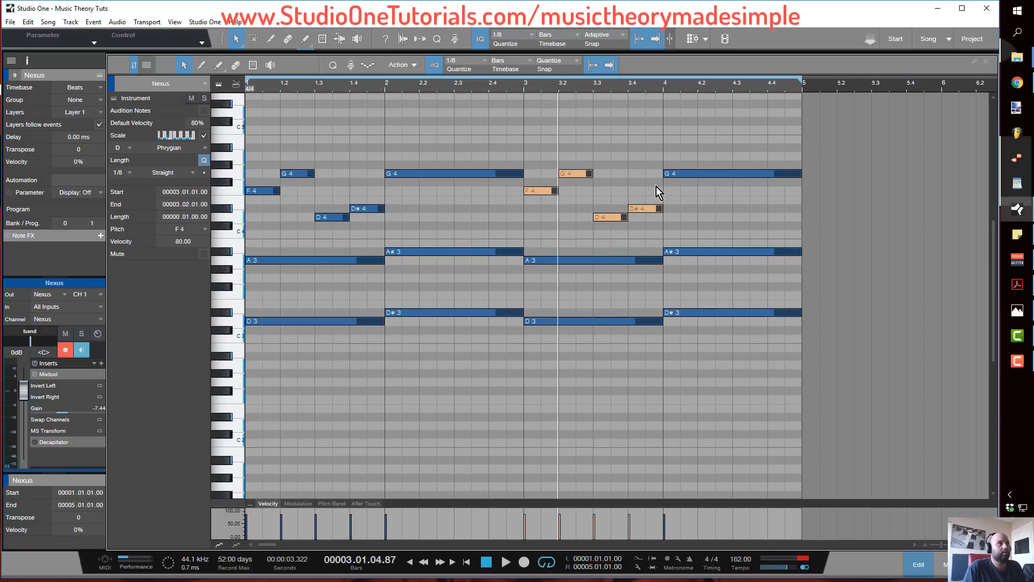
pyautogui.press(',')
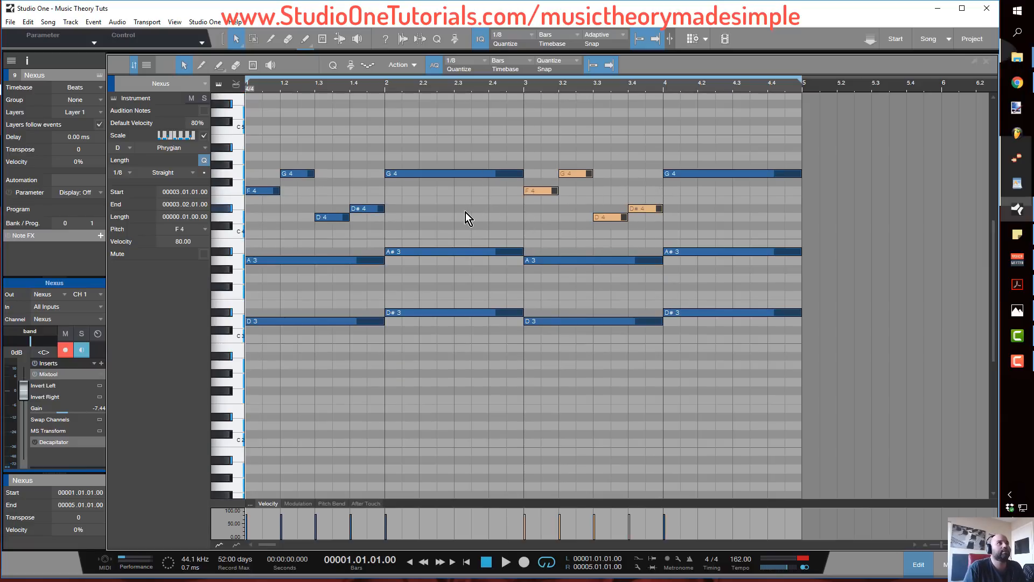
pyautogui.press('space')
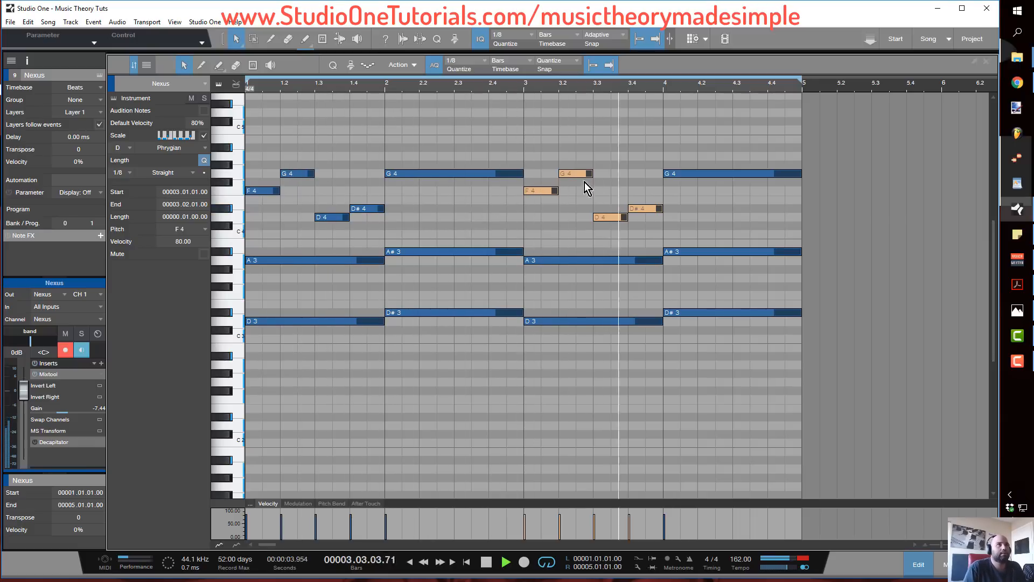
pyautogui.press('space')
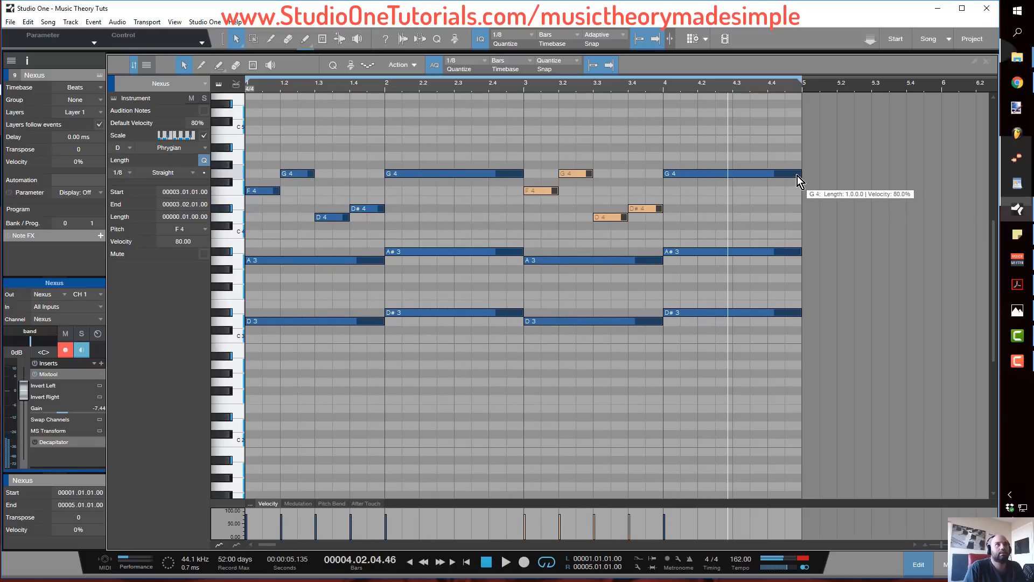
# Shorten the bar 4 G4 to two beats, fill beats 3 and 4 with F4 notes, and play the loop.
pyautogui.moveTo(799, 175); pyautogui.dragTo(787, 193)
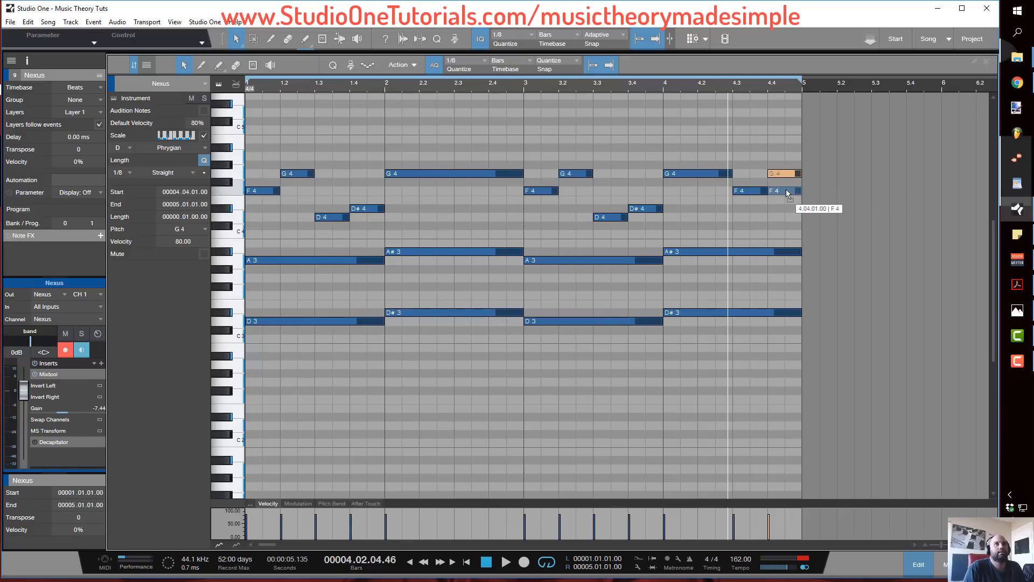
pyautogui.press('space')
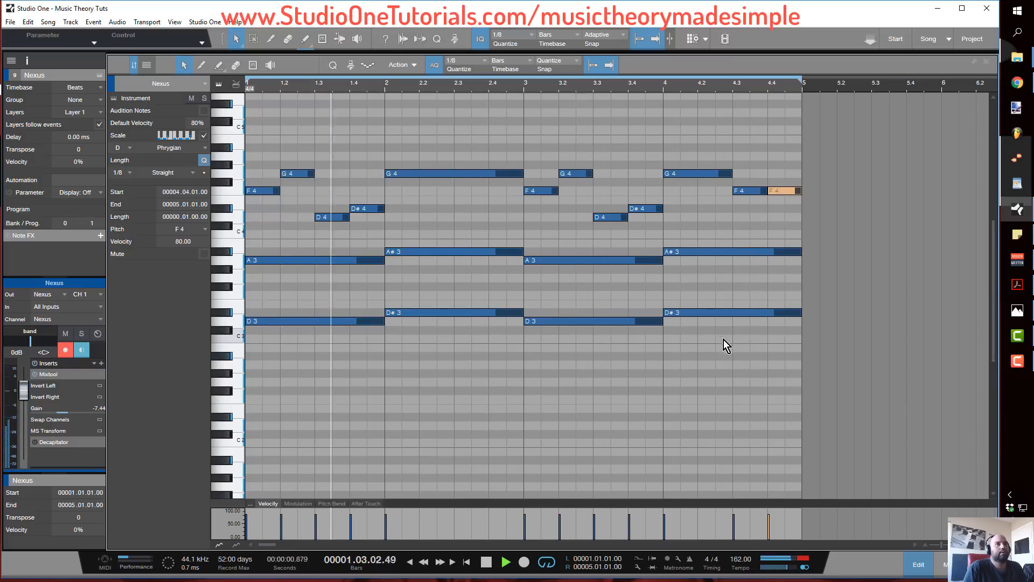
# Copy the bottom chord notes one octave down to D2 and D#2 across all four bars and play them.
pyautogui.moveTo(730, 345); pyautogui.dragTo(295, 422)
pyautogui.press('space')
pyautogui.press('space')
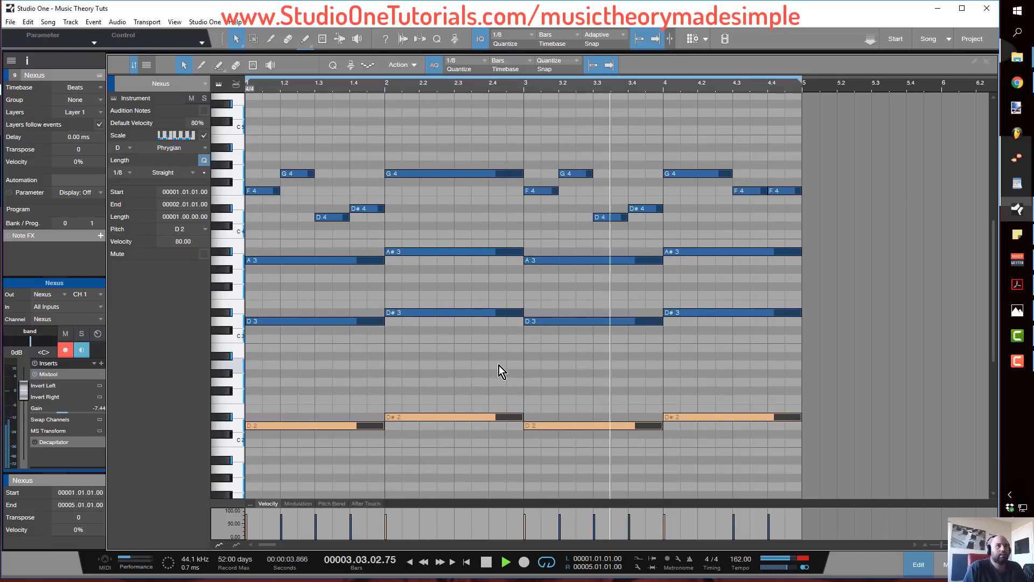
# Shorten the bar 4 bass D#2 to two beats, add a two-beat D2 at beat 3, and play the loop.
pyautogui.click(786, 450)
pyautogui.moveTo(802, 416)
pyautogui.mouseDown()
pyautogui.moveTo(729, 427)
pyautogui.moveTo(796, 425)
pyautogui.moveTo(787, 423)
pyautogui.mouseUp()
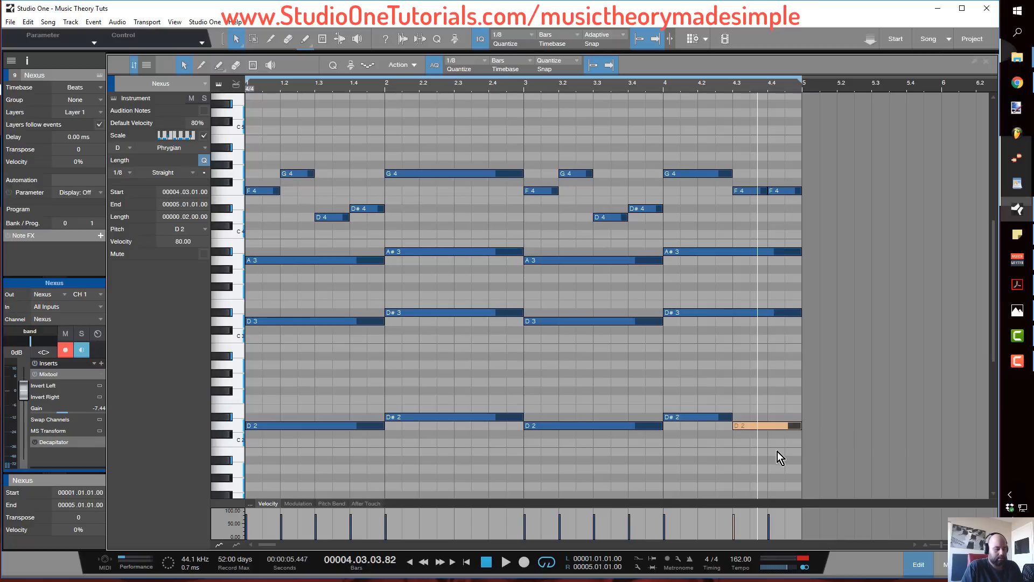
pyautogui.press('space')
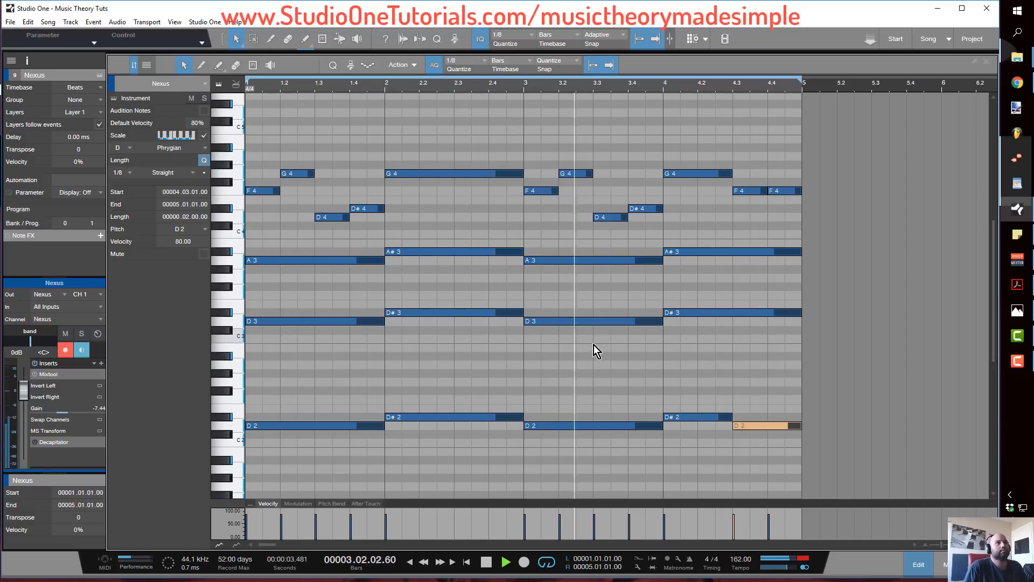
pyautogui.scroll(-3, 606, 354)
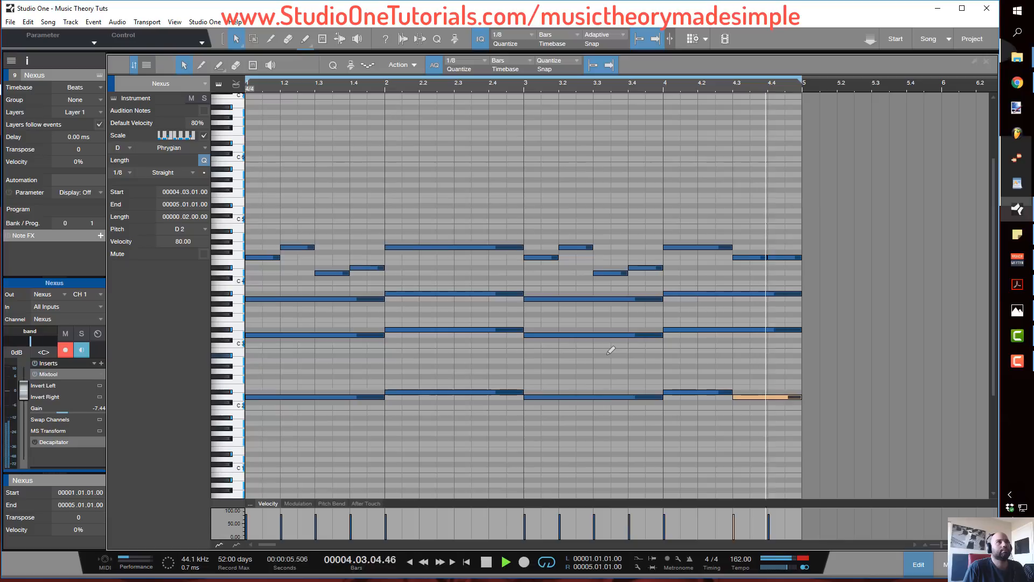
pyautogui.press('space')
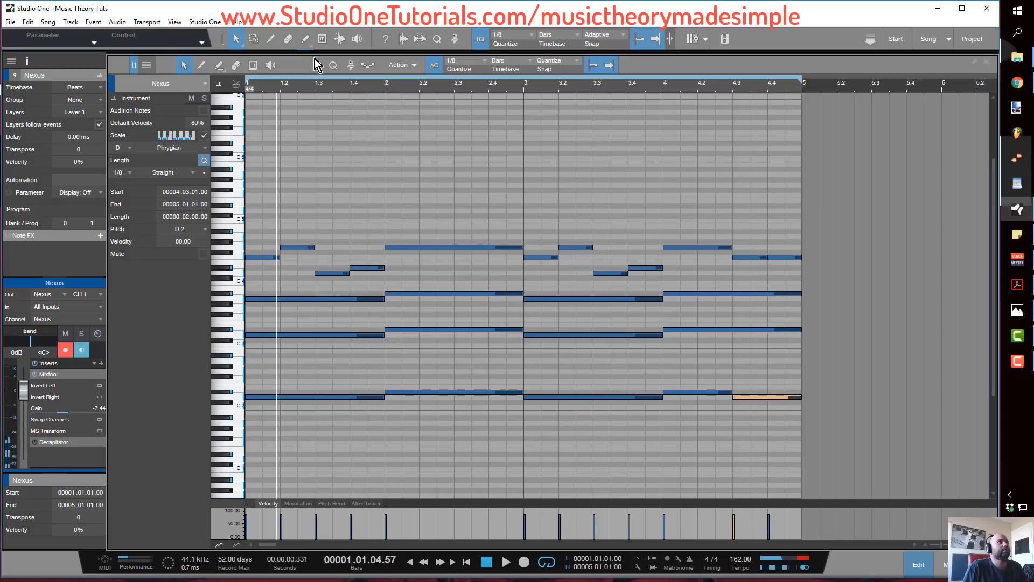
# Show the arrangement above the note editor and copy all the D2 and D#2 bass notes of the Nexus part.
pyautogui.moveTo(315, 54); pyautogui.dragTo(330, 244)
pyautogui.scroll(2, 309, 161)
pyautogui.scroll(1, 307, 165)
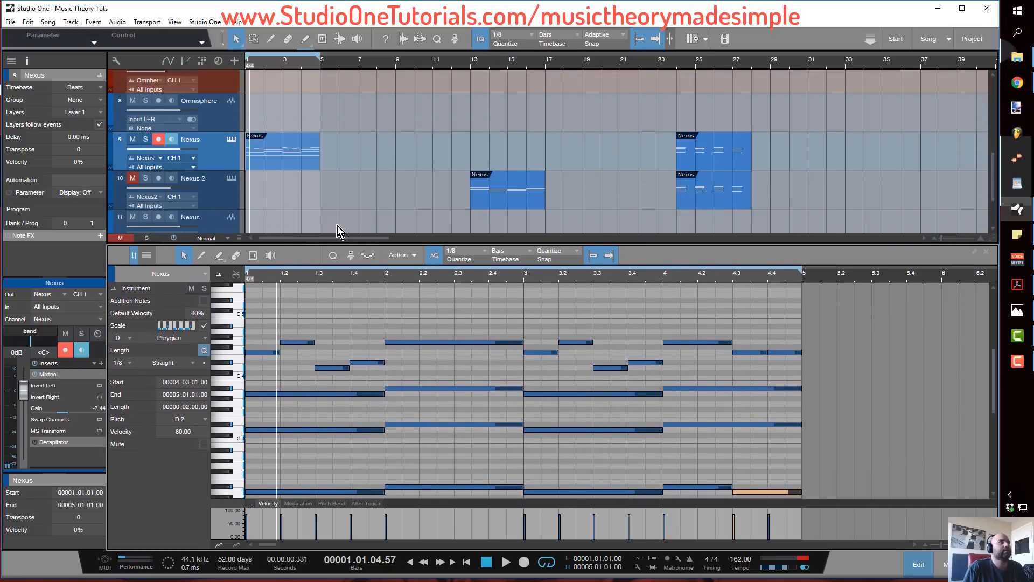
pyautogui.scroll(-3, 337, 226)
pyautogui.scroll(-5, 421, 366)
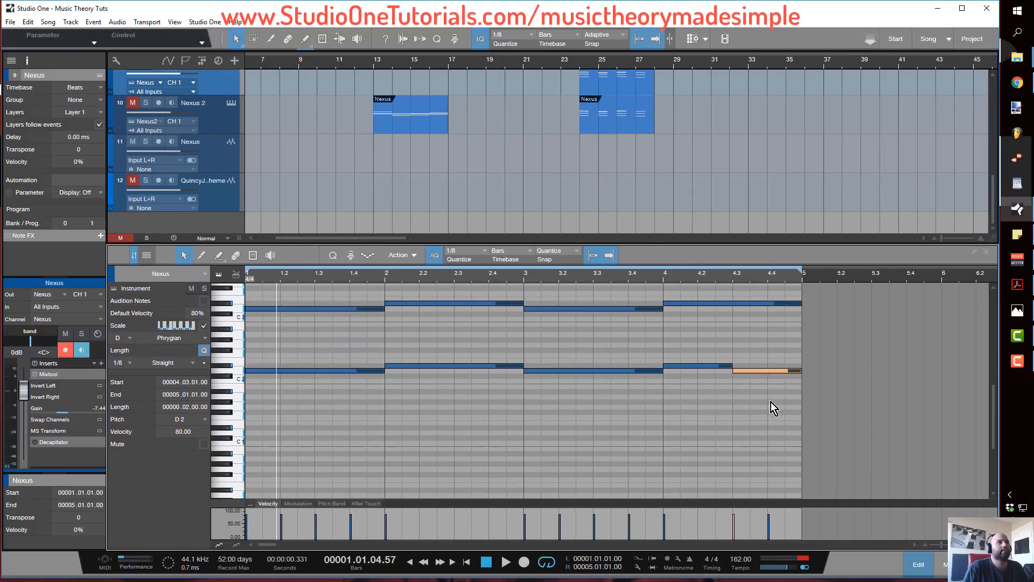
pyautogui.moveTo(770, 402); pyautogui.dragTo(281, 327)
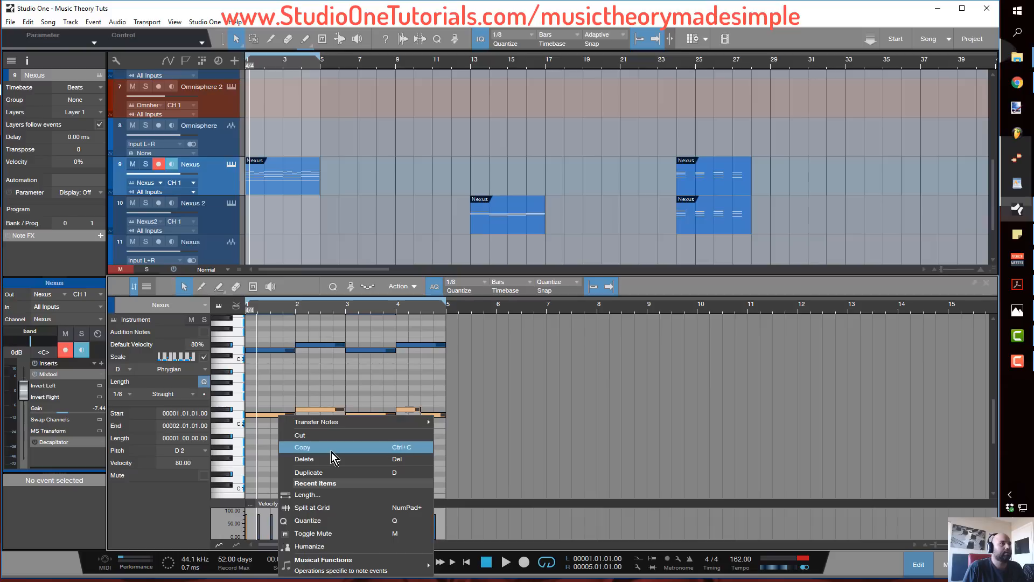
pyautogui.click(330, 451)
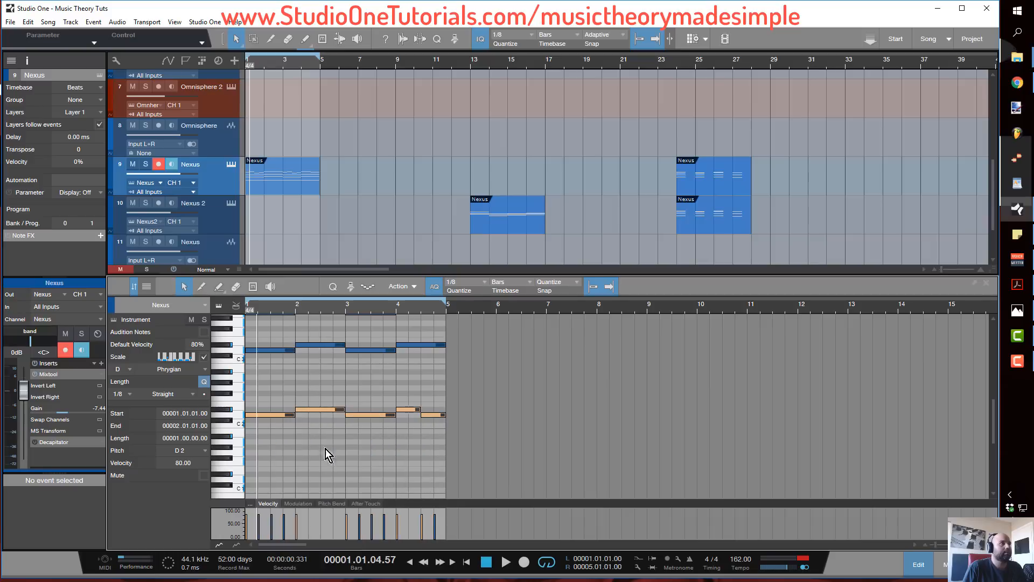
# Create a four-bar part at bar 1 on the Nexus 2 track and paste the copied bass notes into it.
pyautogui.doubleClick(264, 226)
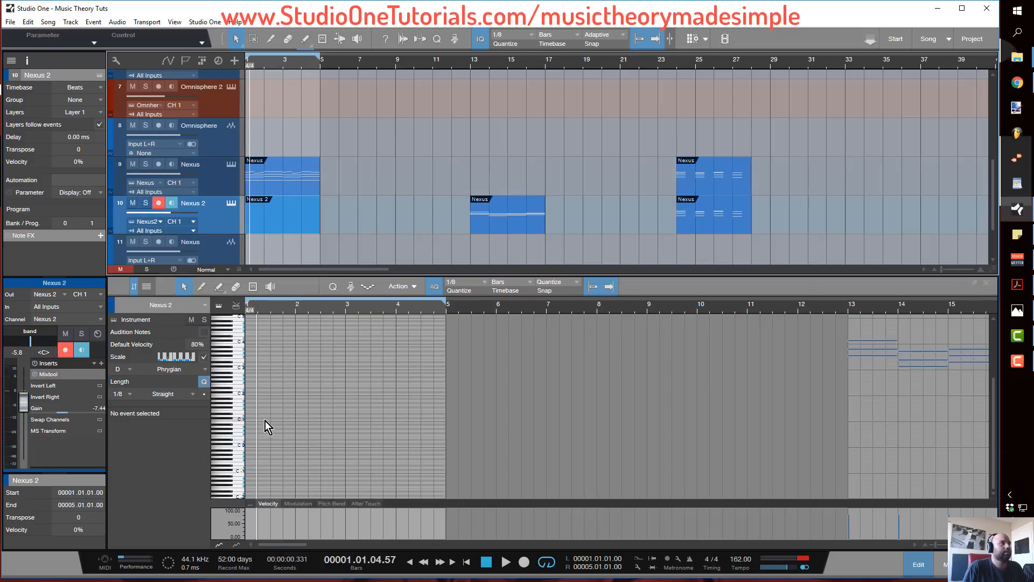
pyautogui.hotkey('ctrl', 'v')
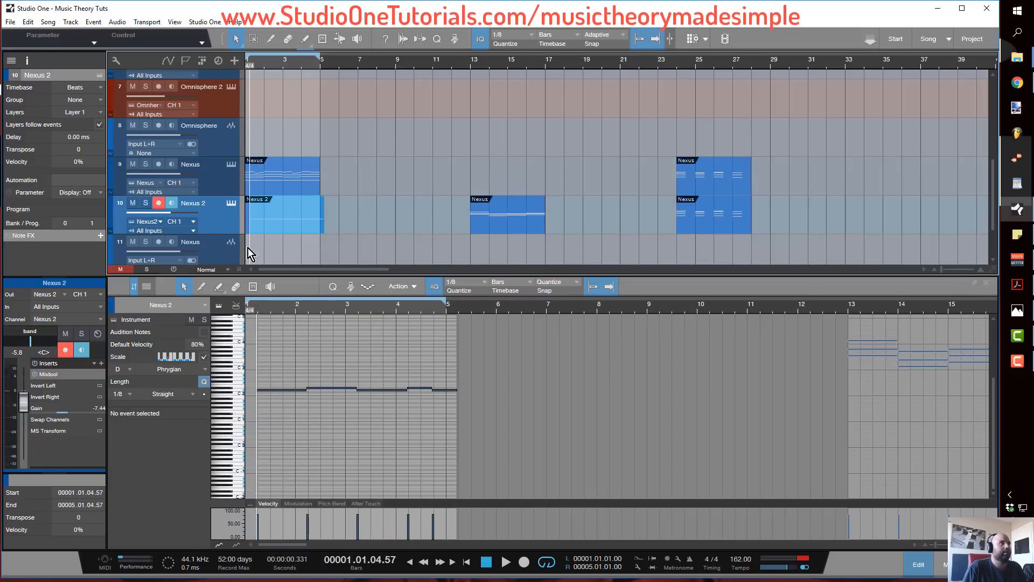
pyautogui.moveTo(270, 372); pyautogui.dragTo(311, 387)
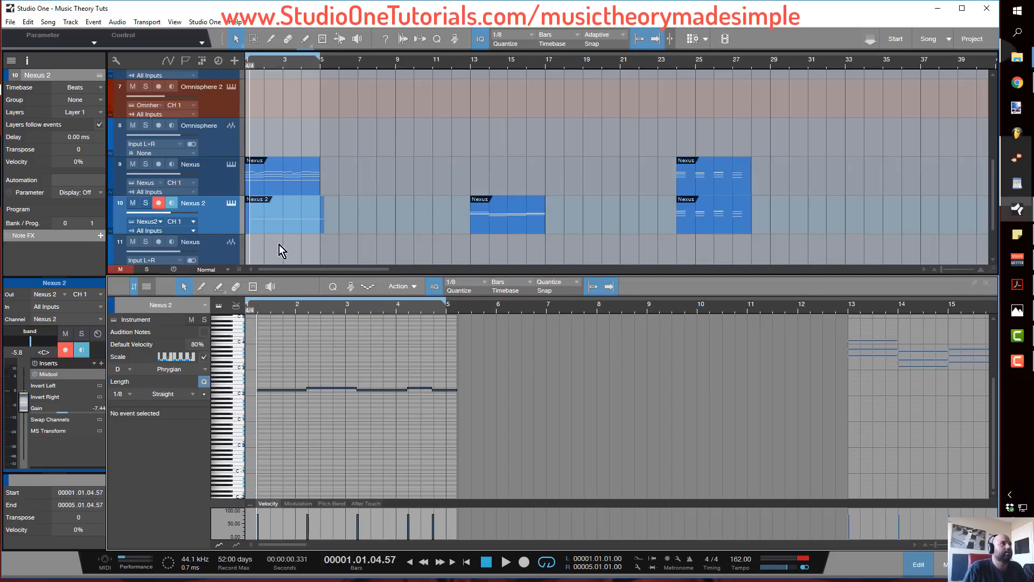
# Align the Nexus 2 bass part and its notes to the start of bar 1, ending at bar 5.
pyautogui.click(266, 57)
pyautogui.moveTo(270, 65); pyautogui.dragTo(279, 105)
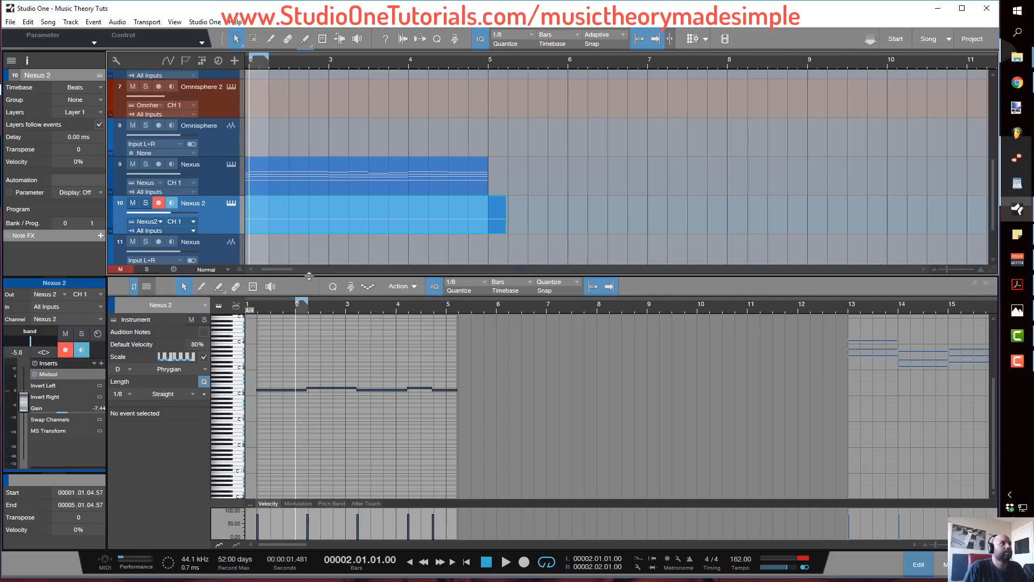
pyautogui.moveTo(284, 269); pyautogui.dragTo(258, 251)
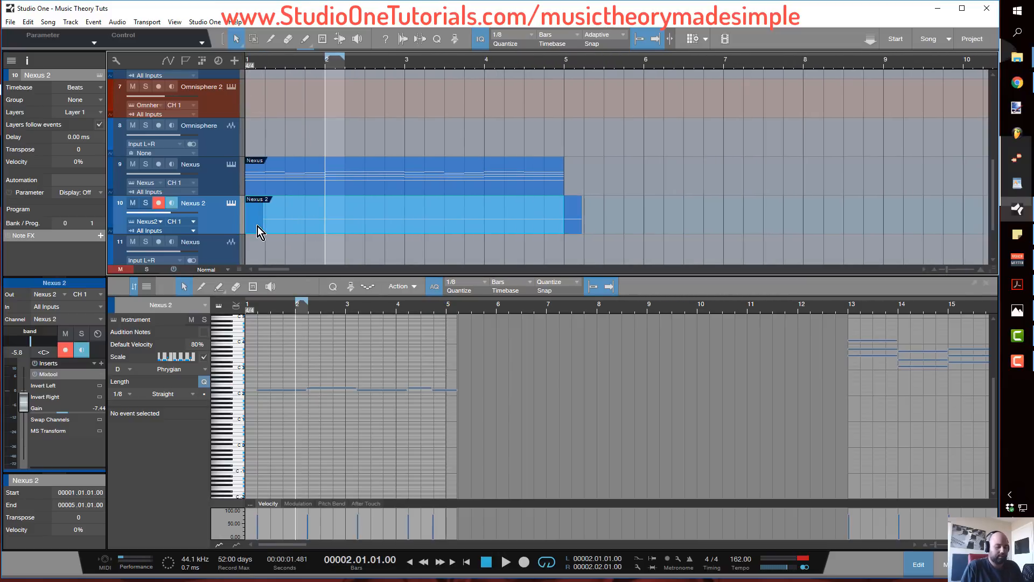
pyautogui.hotkey('ctrl', 'z')
pyautogui.moveTo(310, 233); pyautogui.dragTo(279, 230)
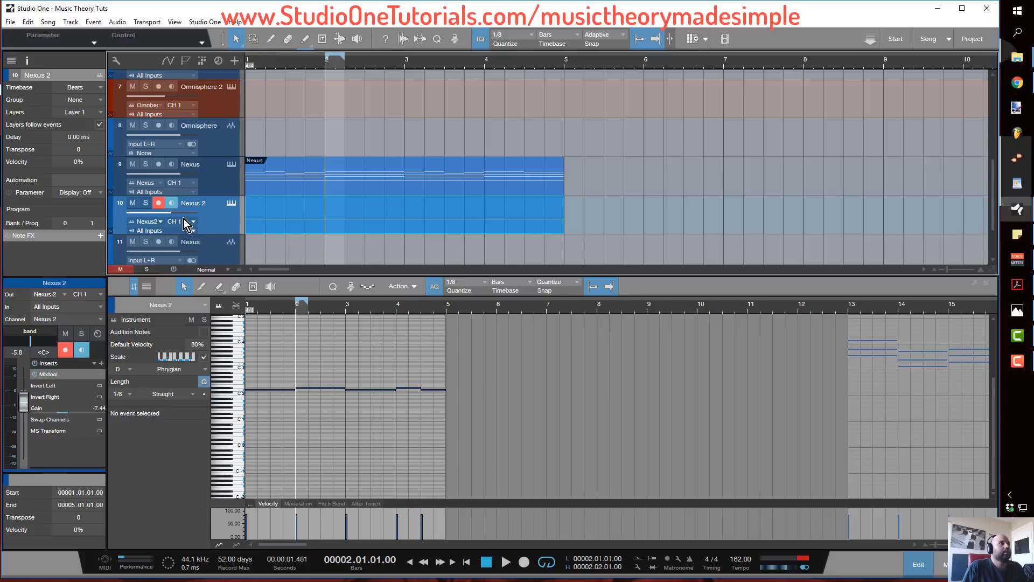
# Set the loop range from bar 1 to bar 5.
pyautogui.scroll(2, 328, 415)
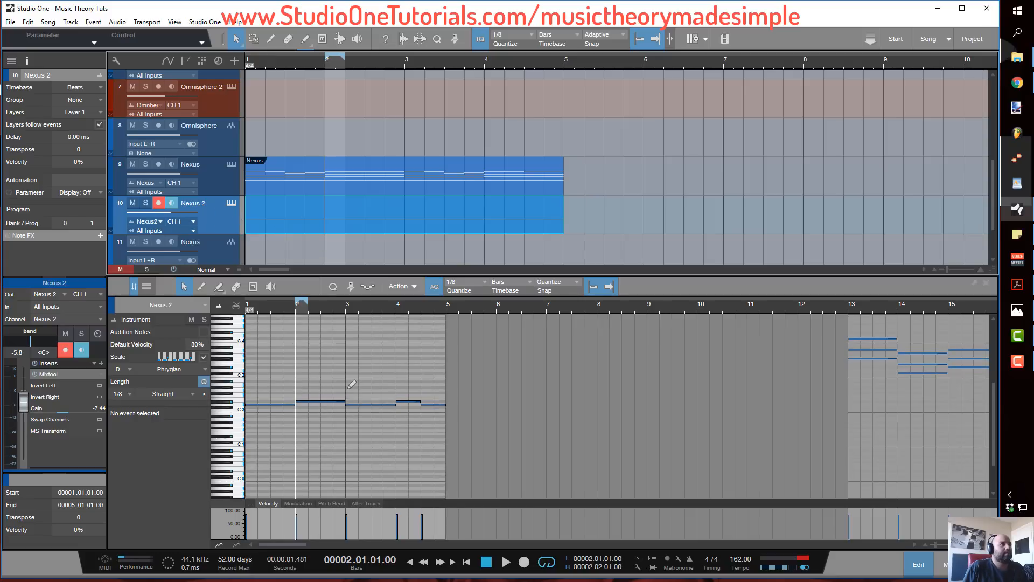
pyautogui.scroll(1, 352, 384)
pyautogui.moveTo(295, 302); pyautogui.dragTo(234, 305)
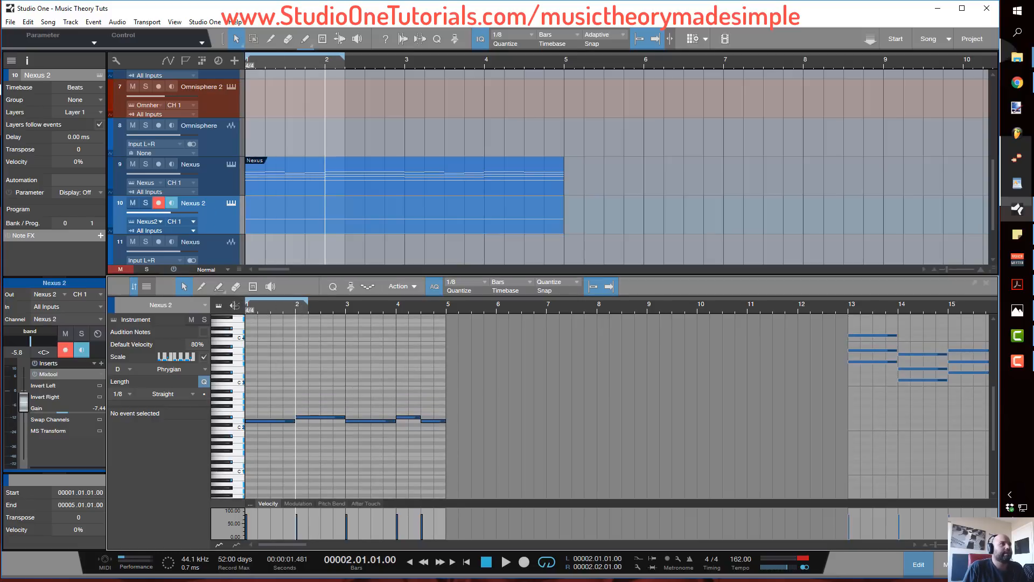
pyautogui.moveTo(305, 306); pyautogui.dragTo(444, 324)
# Open the Nexus 2 instrument, play the loop, and enable the master filter with its cutoff lowered to 78.
pyautogui.click(231, 204)
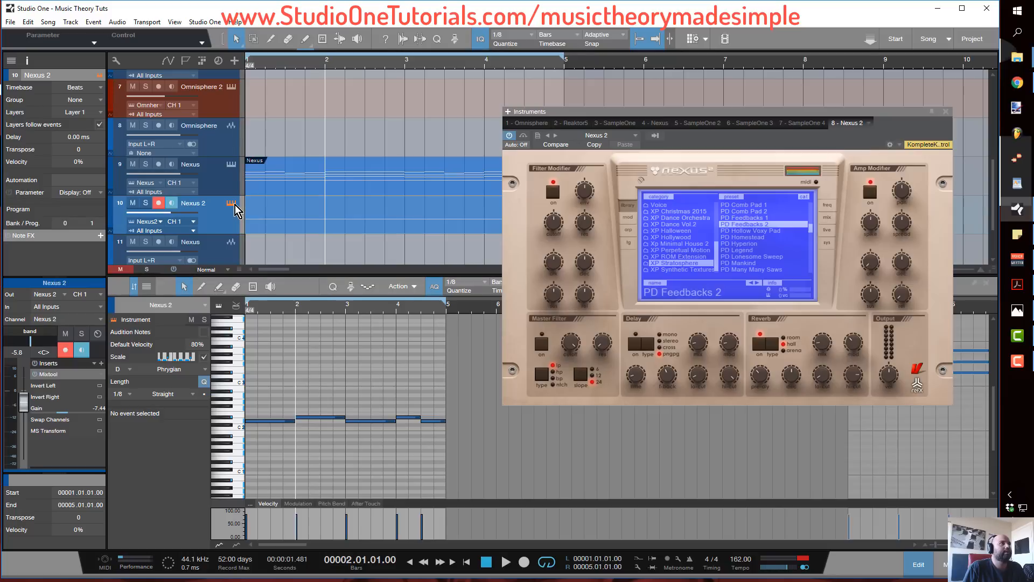
pyautogui.press('space')
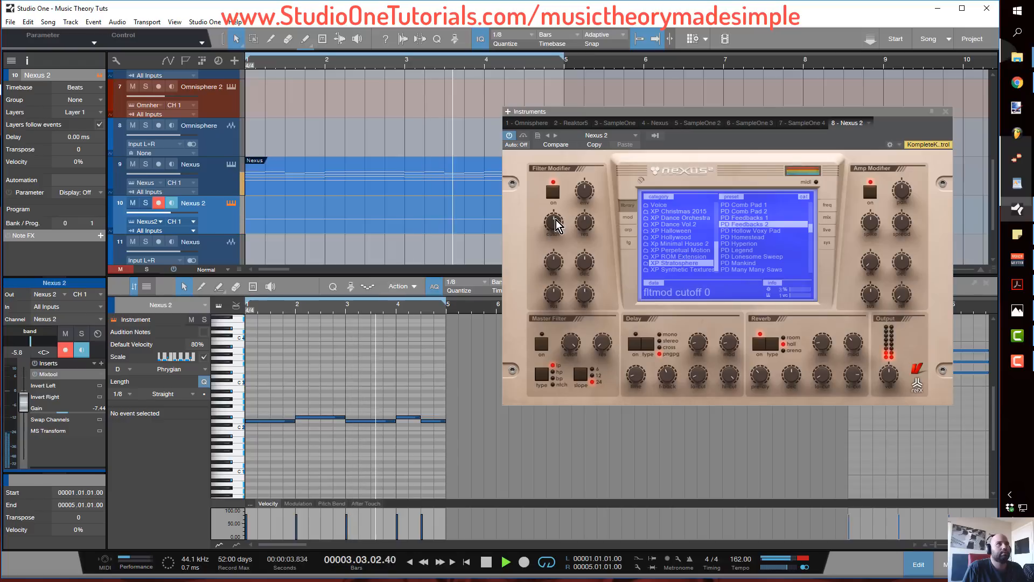
pyautogui.click(542, 344)
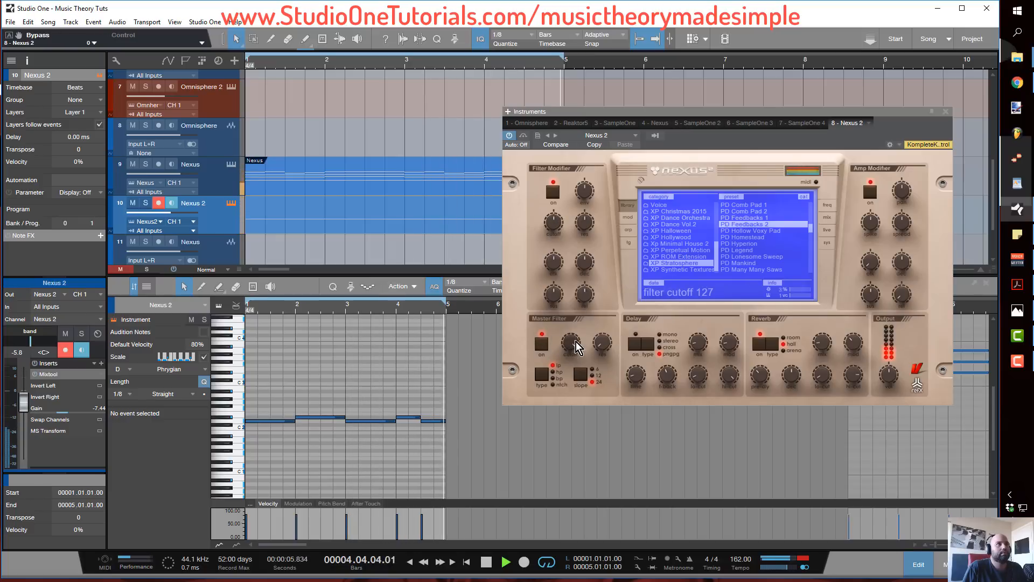
pyautogui.moveTo(571, 372); pyautogui.dragTo(571, 384)
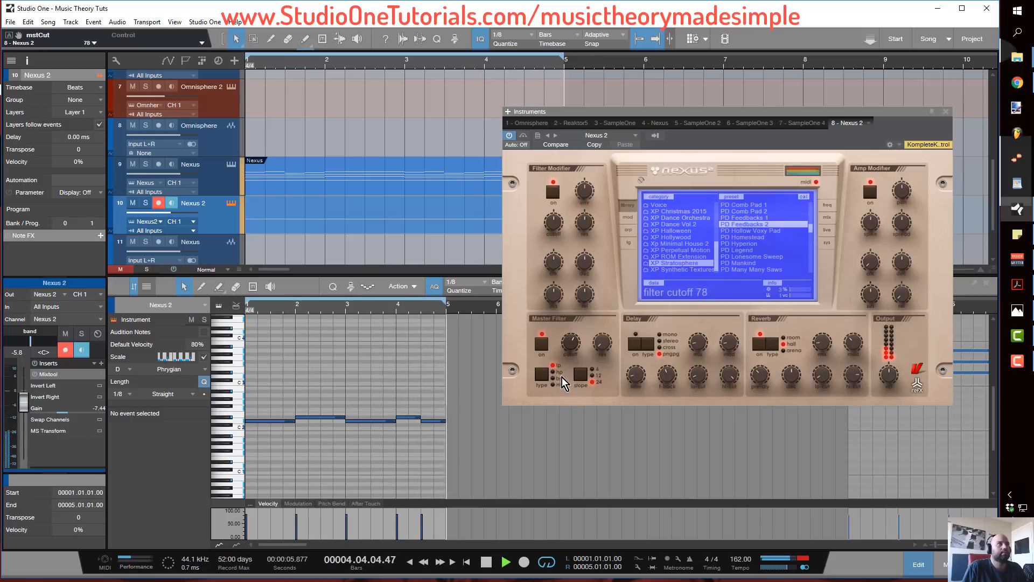
# Duplicate the Nexus track with its instrument and part, and delete the chord and bass notes from the copy, keeping only the melody.
pyautogui.click(213, 175)
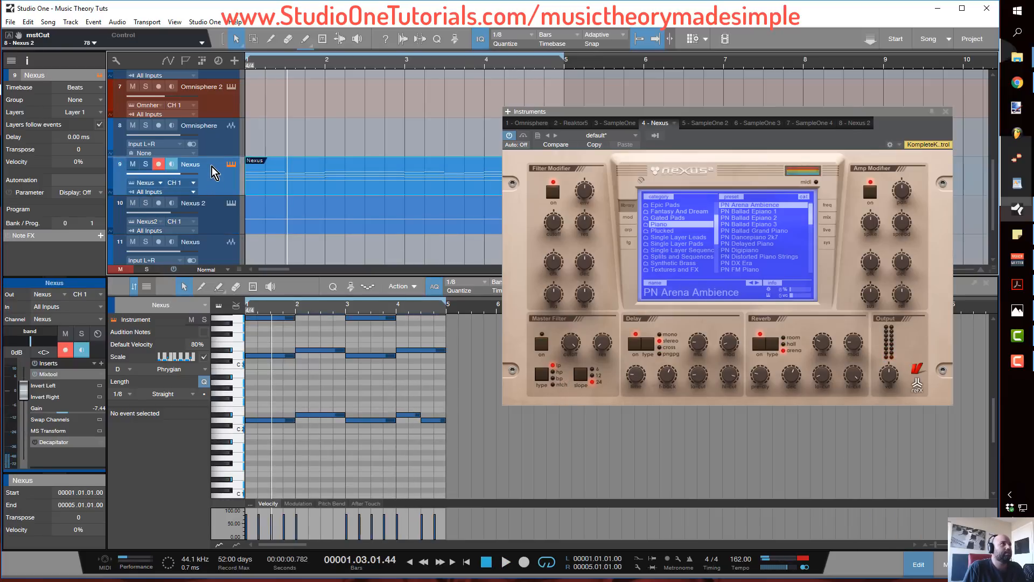
pyautogui.moveTo(212, 166); pyautogui.dragTo(213, 163)
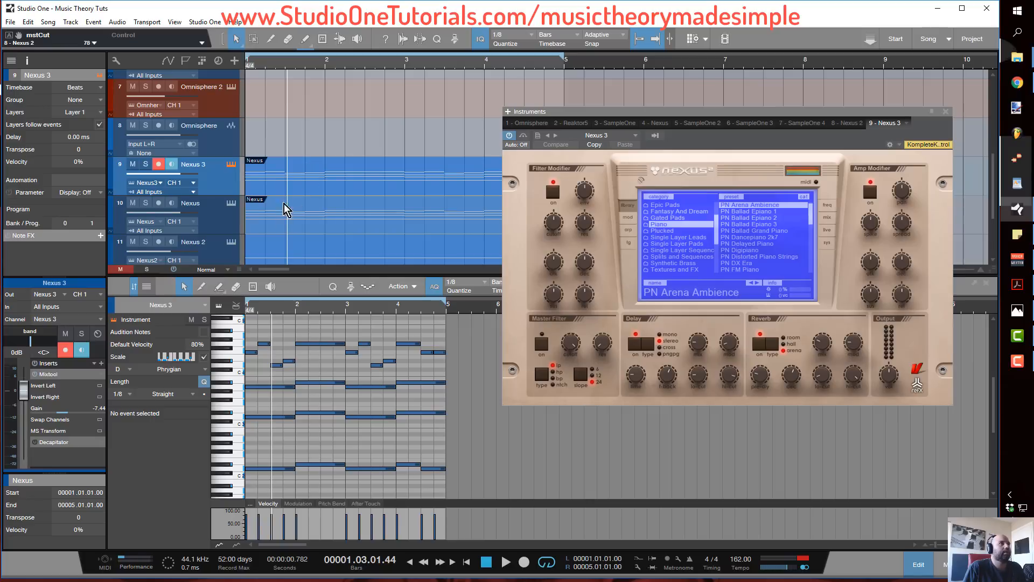
pyautogui.doubleClick(285, 176)
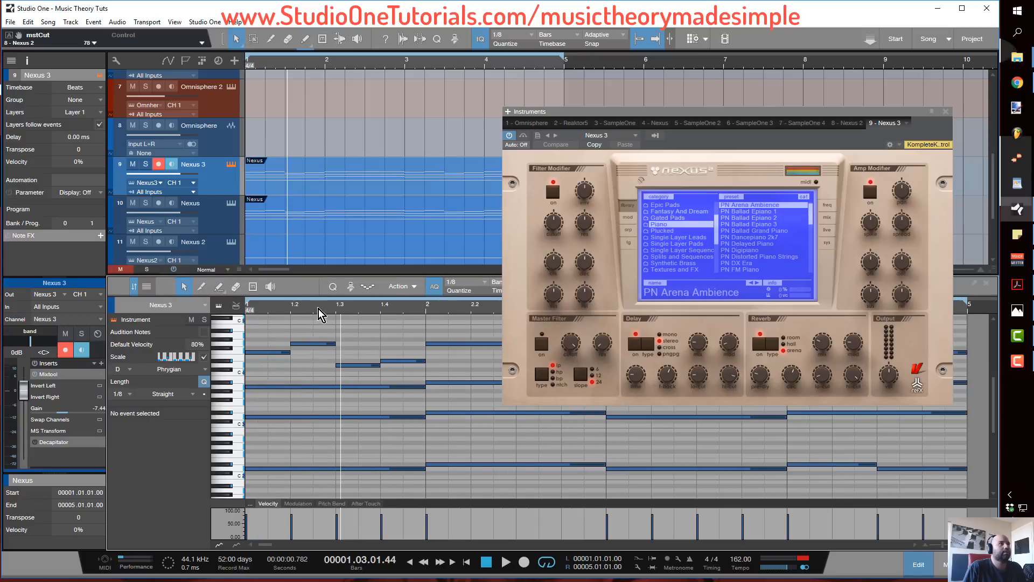
pyautogui.click(946, 113)
pyautogui.moveTo(564, 300)
pyautogui.mouseDown()
pyautogui.moveTo(577, 335)
pyautogui.moveTo(581, 296)
pyautogui.mouseUp()
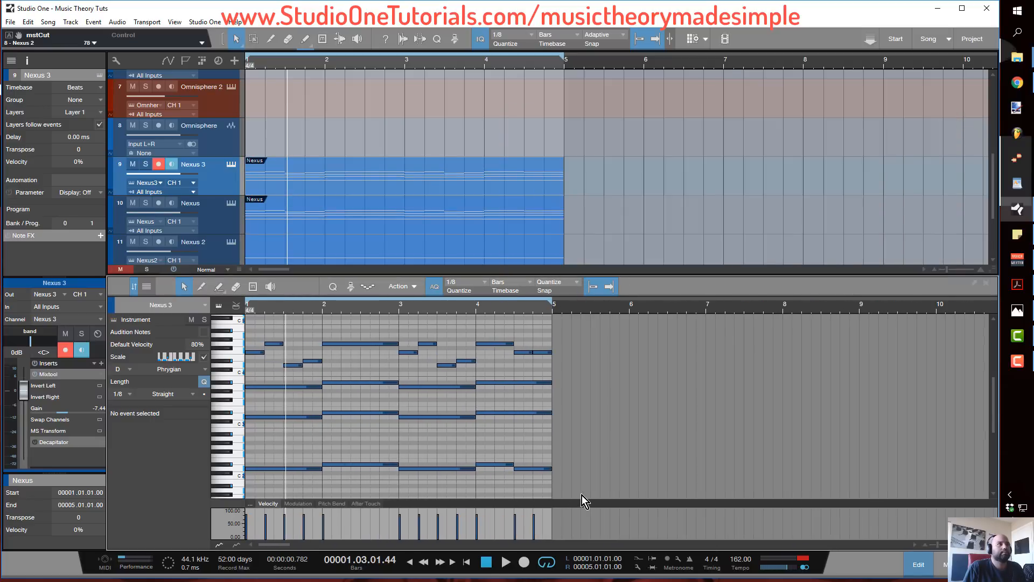
pyautogui.moveTo(580, 488); pyautogui.dragTo(225, 389)
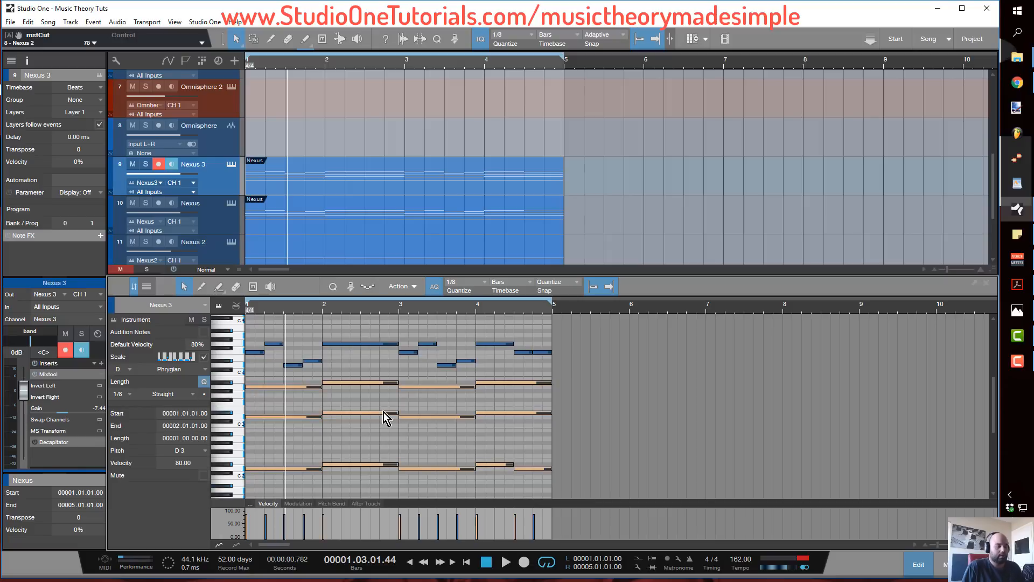
pyautogui.press('Delete')
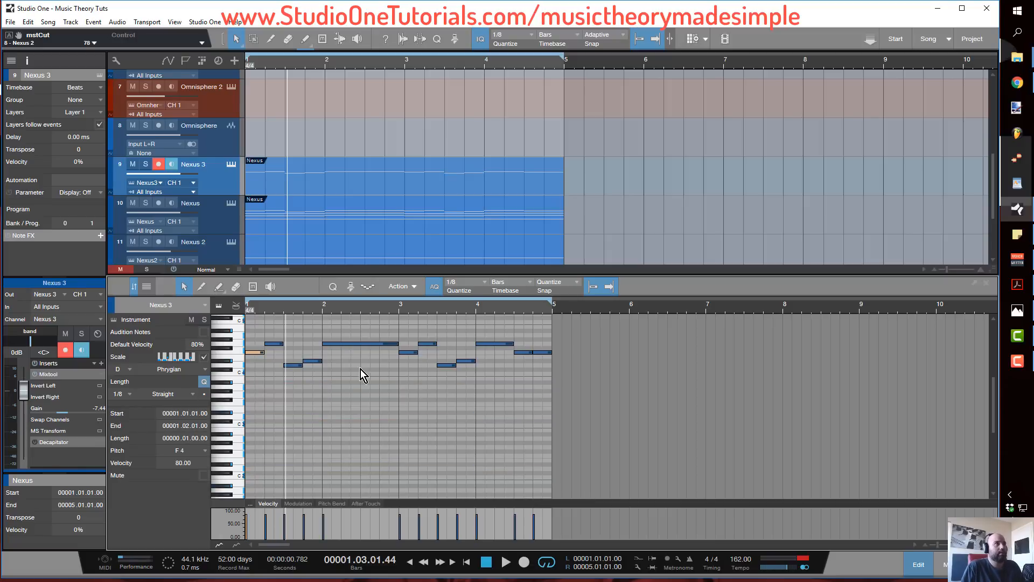
# Load the SY Noizy Sonar preset from the XP Stratosphere category in the Nexus 3 instrument.
pyautogui.click(231, 164)
pyautogui.click(695, 250)
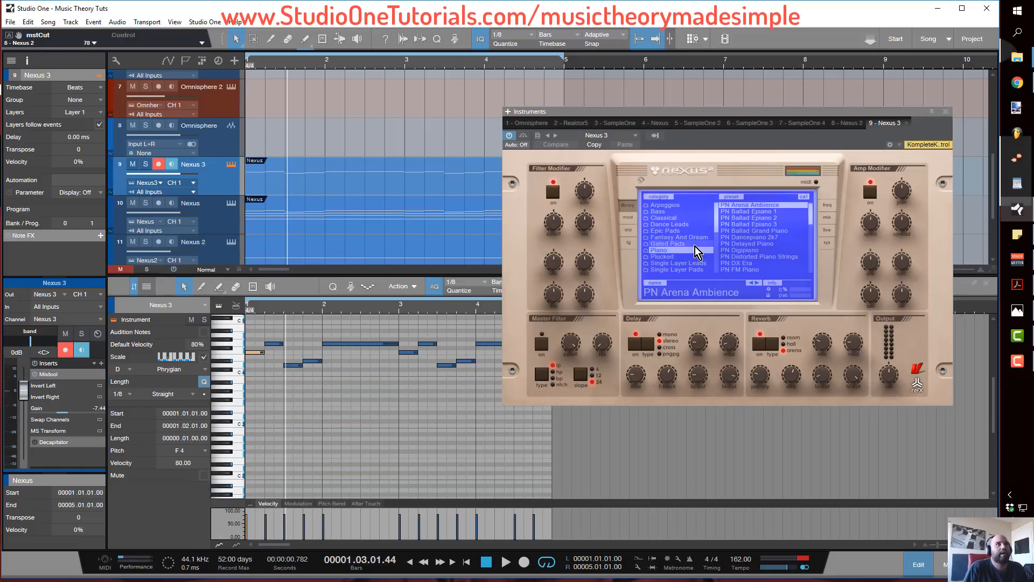
pyautogui.scroll(-5, 696, 244)
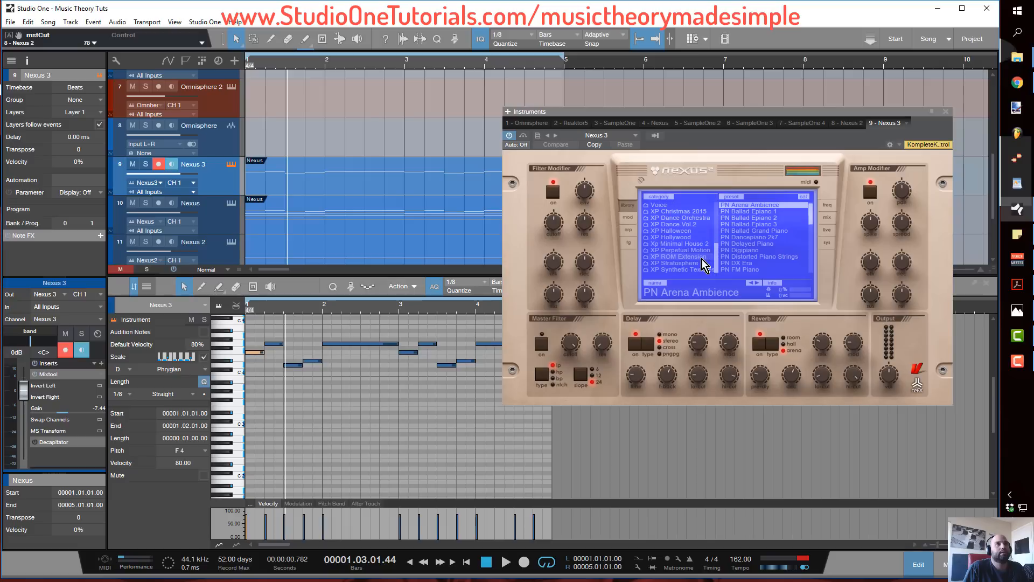
pyautogui.click(698, 263)
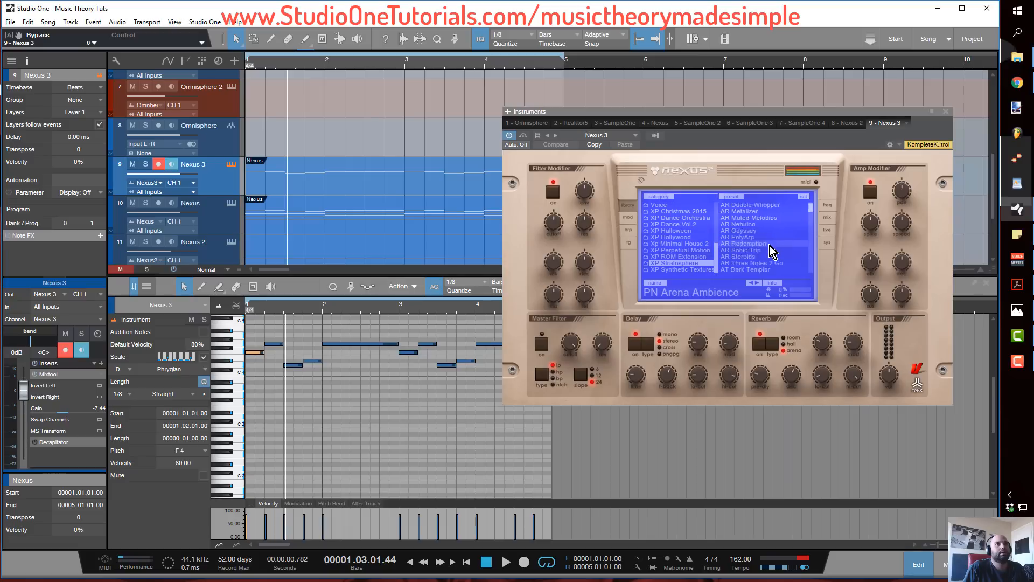
pyautogui.scroll(-3, 753, 247)
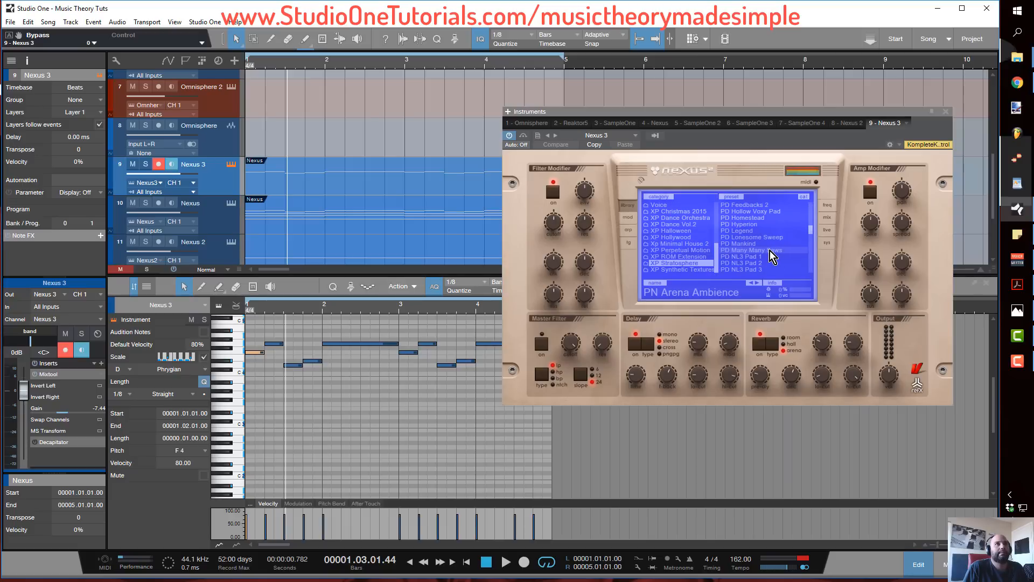
pyautogui.scroll(-3, 778, 261)
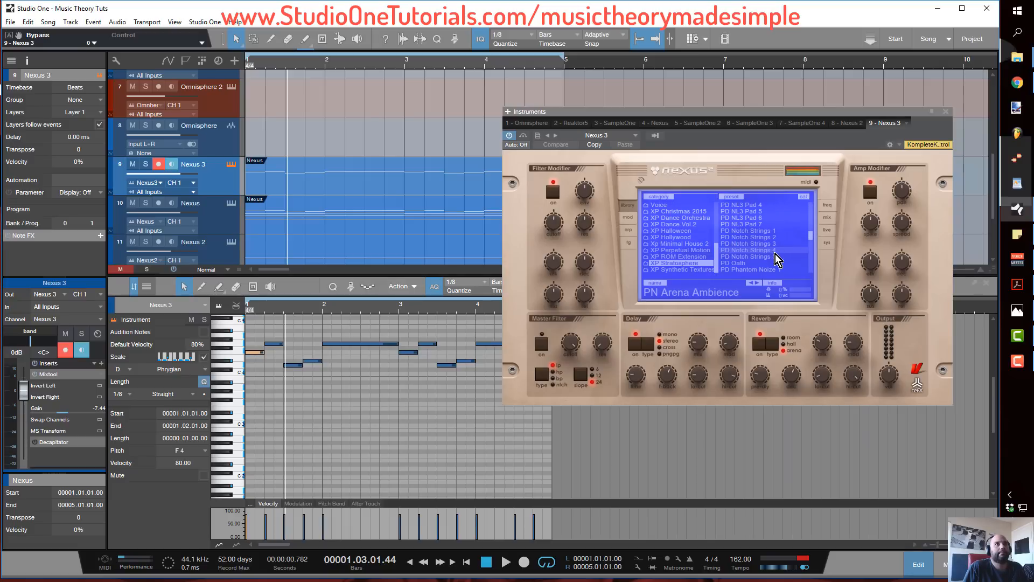
pyautogui.scroll(7, 778, 261)
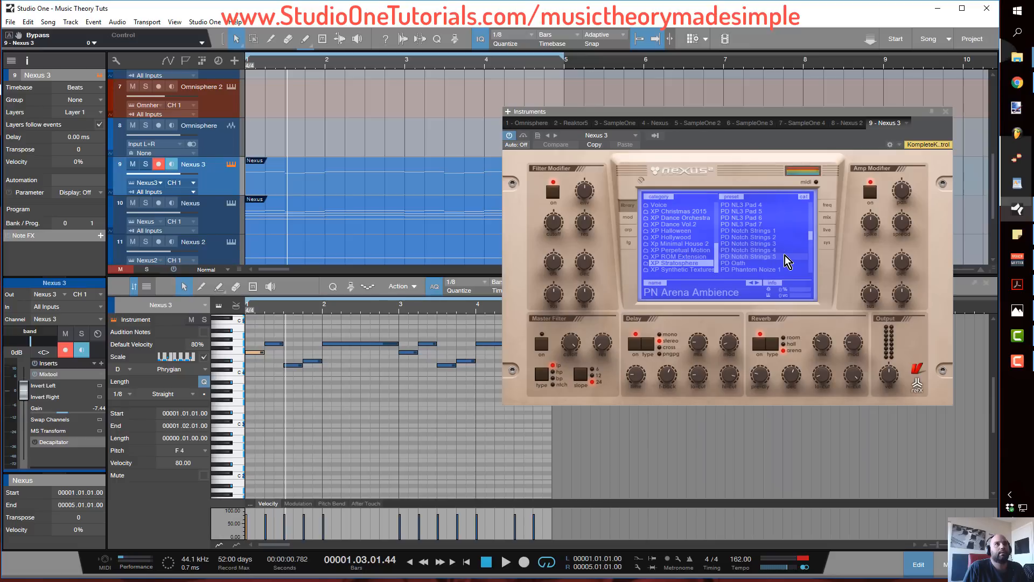
pyautogui.scroll(-3, 785, 262)
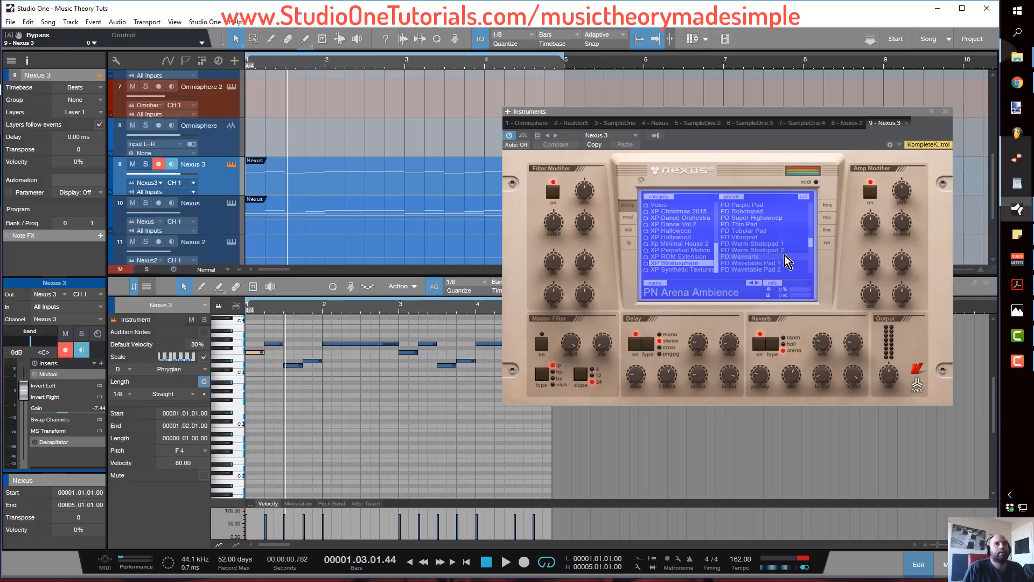
pyautogui.scroll(-10, 786, 261)
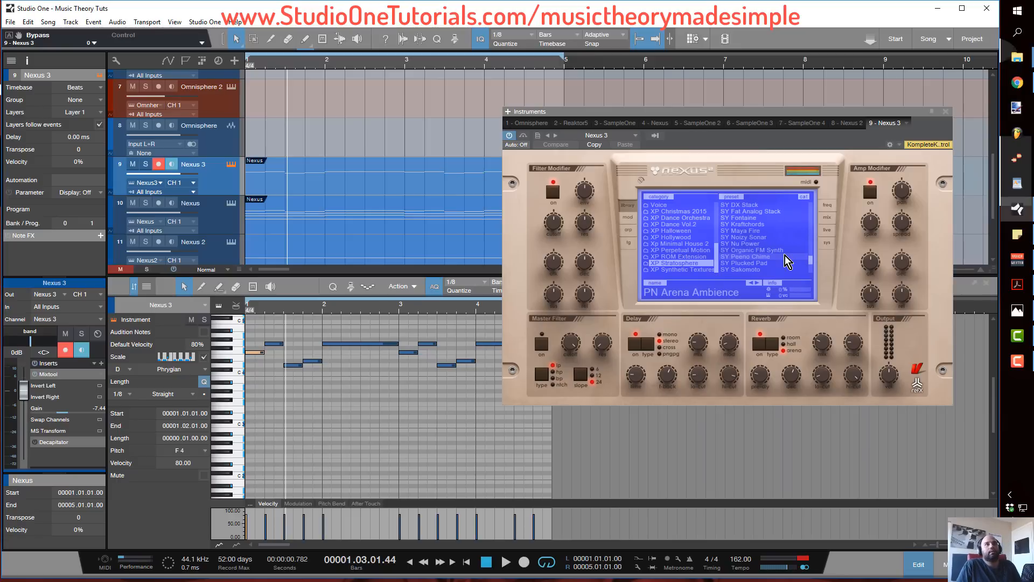
pyautogui.scroll(-2, 770, 226)
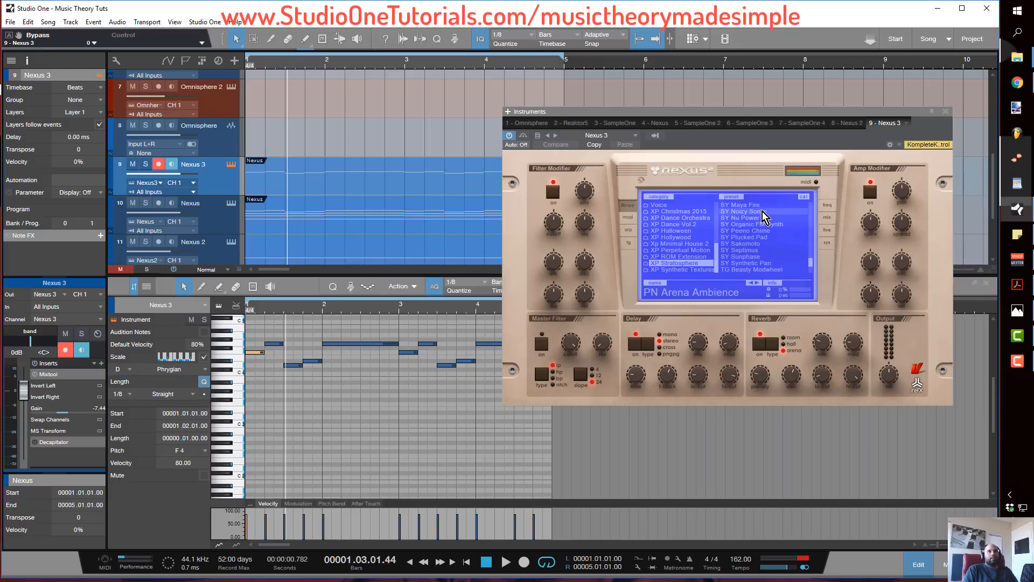
pyautogui.click(763, 211)
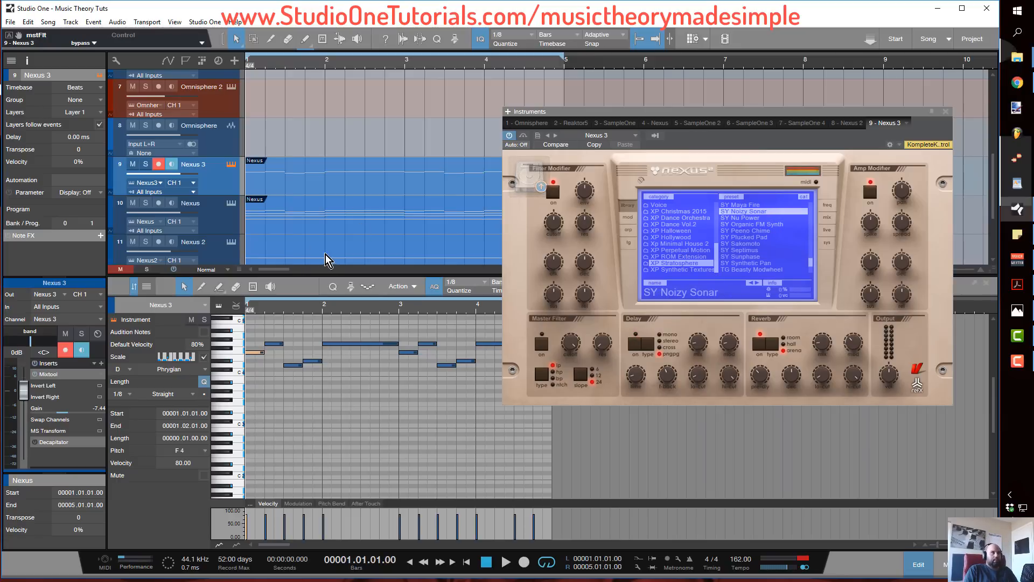
# Play the loop and lower the Nexus 3 amp modifier release to -96, moving the instrument window aside.
pyautogui.press('space')
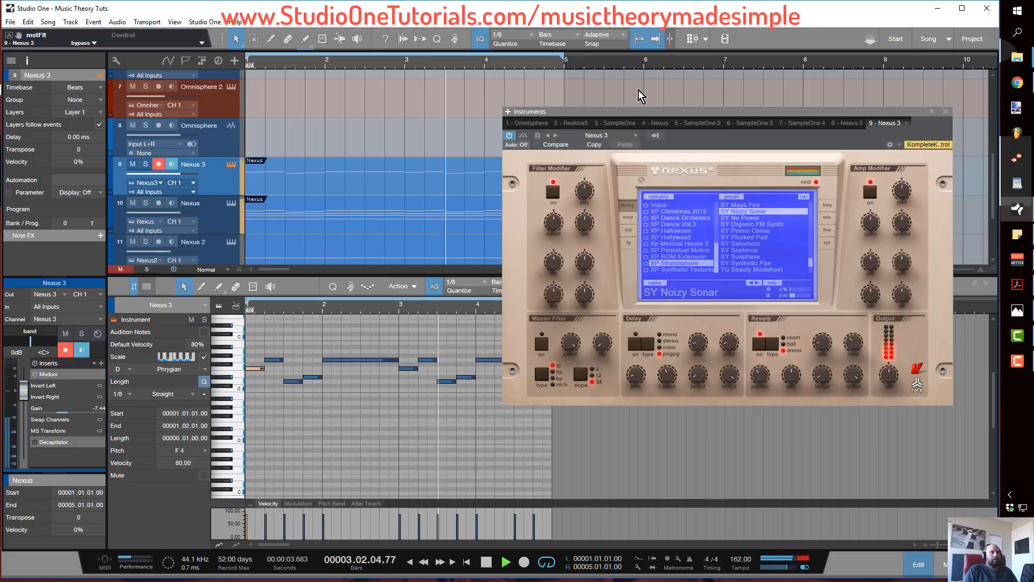
pyautogui.moveTo(641, 115); pyautogui.dragTo(677, 67)
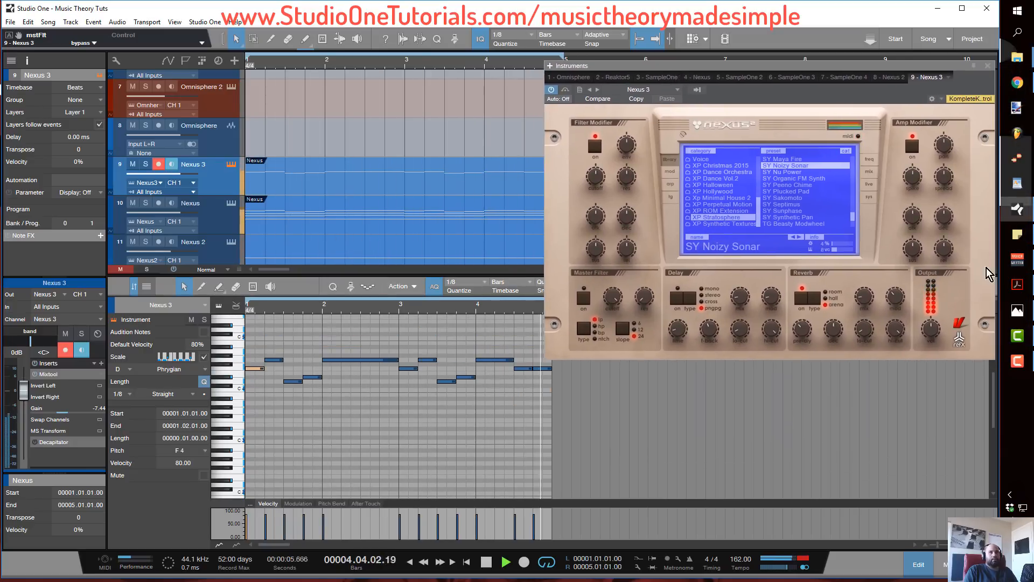
pyautogui.moveTo(943, 247); pyautogui.dragTo(943, 307)
pyautogui.press('space')
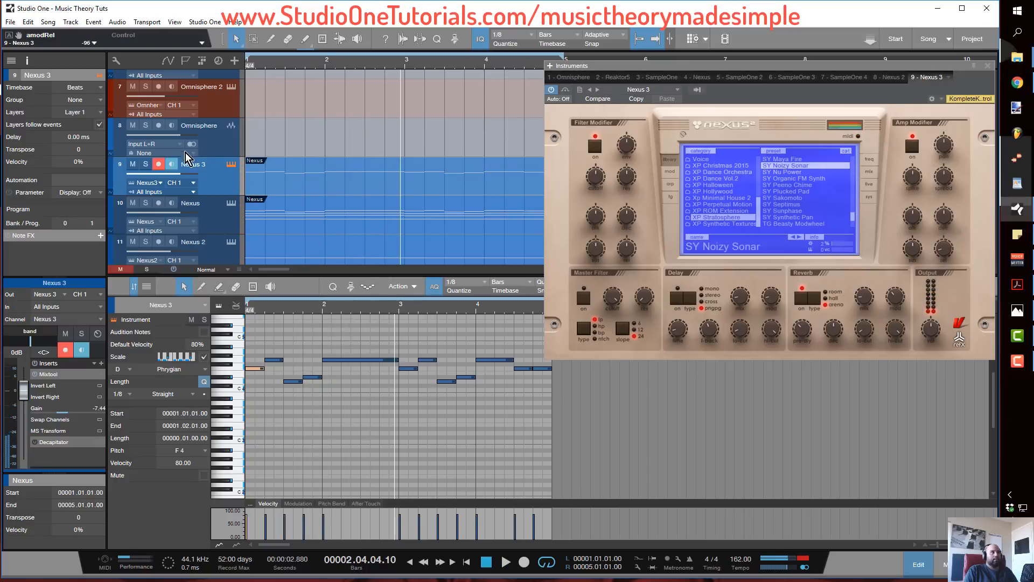
# Solo the Nexus 3 track and play its melody on its own.
pyautogui.click(146, 165)
pyautogui.press('space')
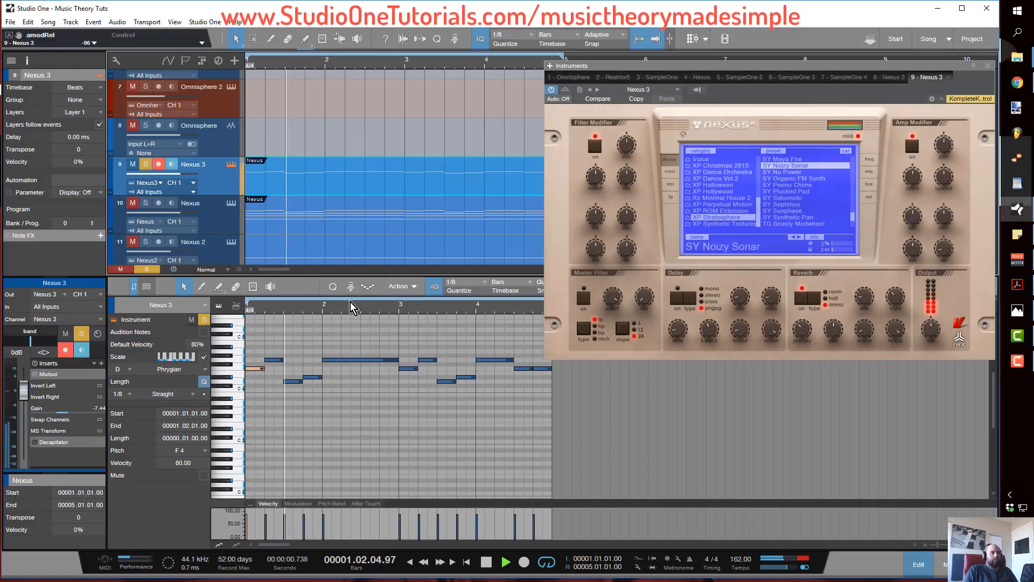
pyautogui.press('space')
# Clear the track solos and mute the original Nexus track.
pyautogui.click(193, 210)
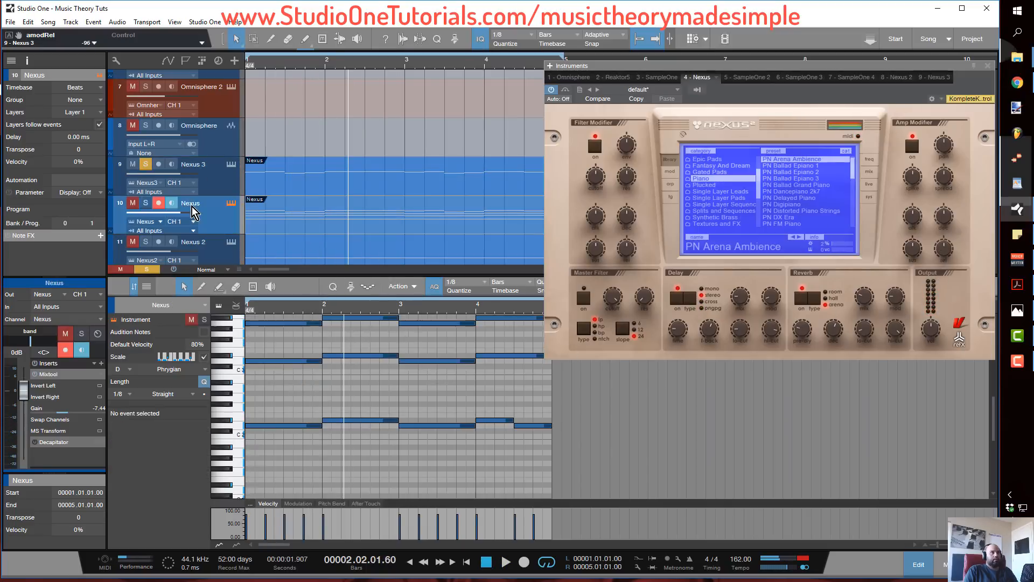
pyautogui.click(134, 203)
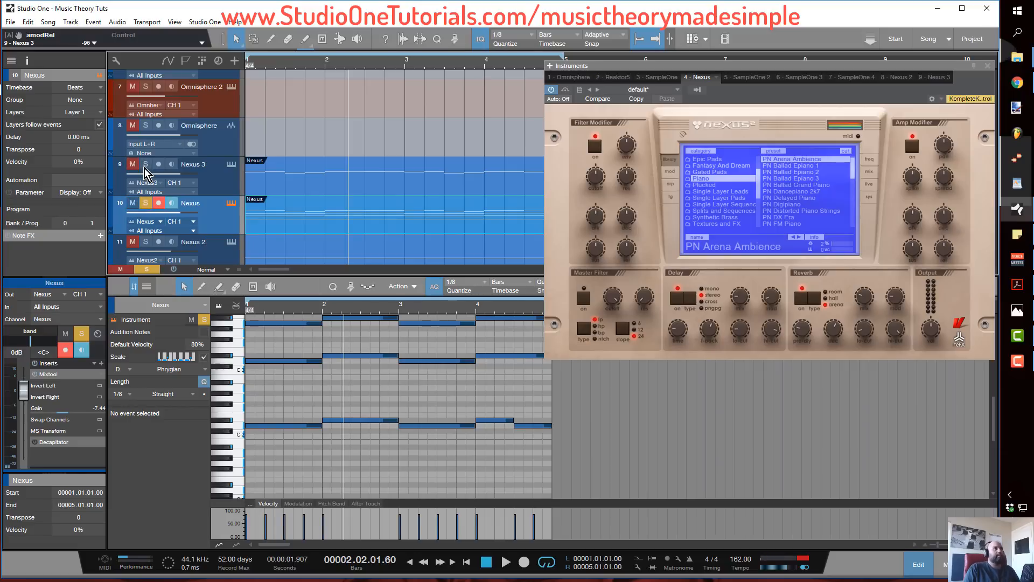
pyautogui.click(133, 203)
pyautogui.click(145, 203)
# Open the original Nexus part in the note editor and delete its melody notes, keeping the chords and bass.
pyautogui.doubleClick(340, 209)
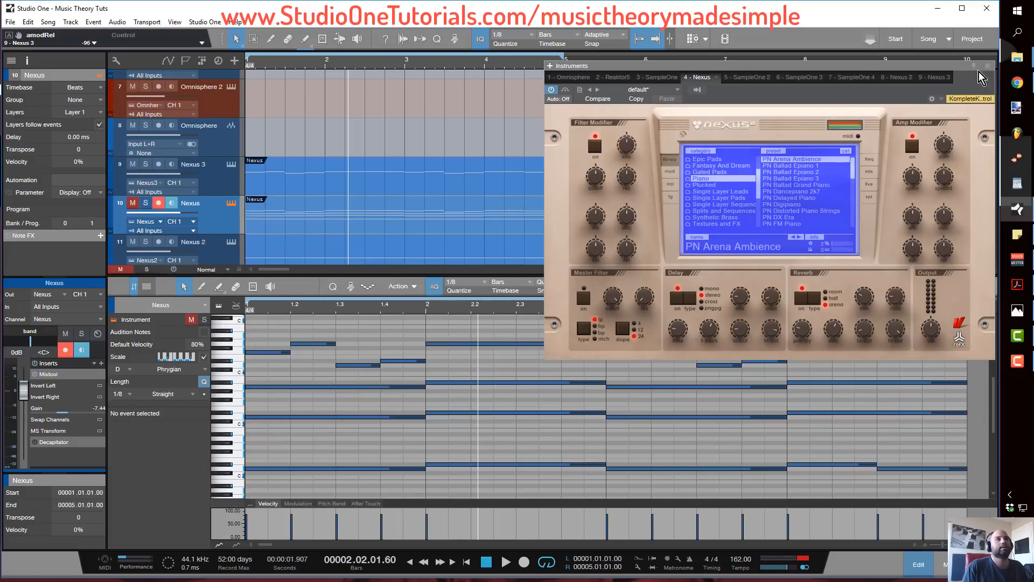
pyautogui.click(987, 66)
pyautogui.press('w')
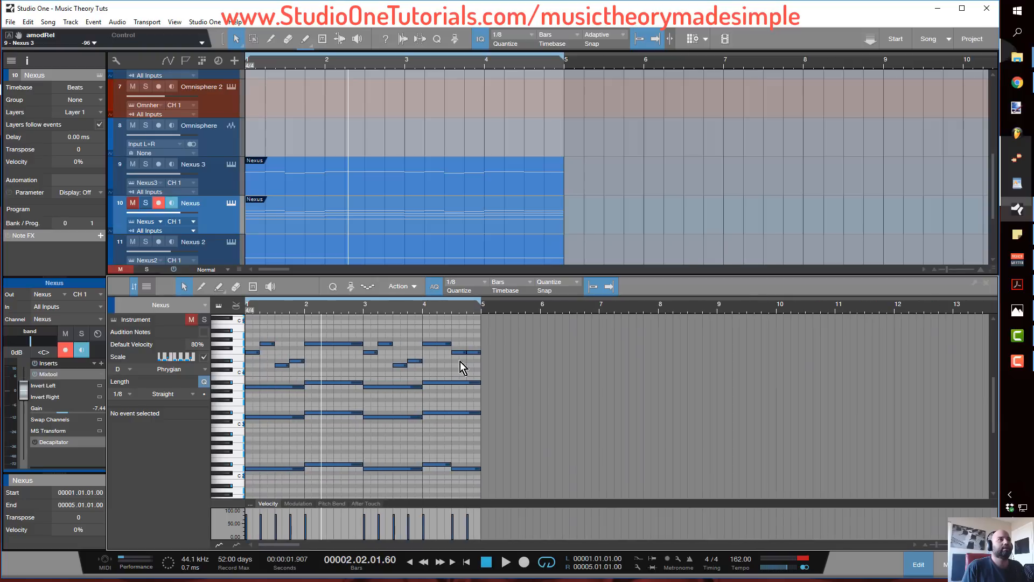
pyautogui.moveTo(504, 372); pyautogui.dragTo(237, 343)
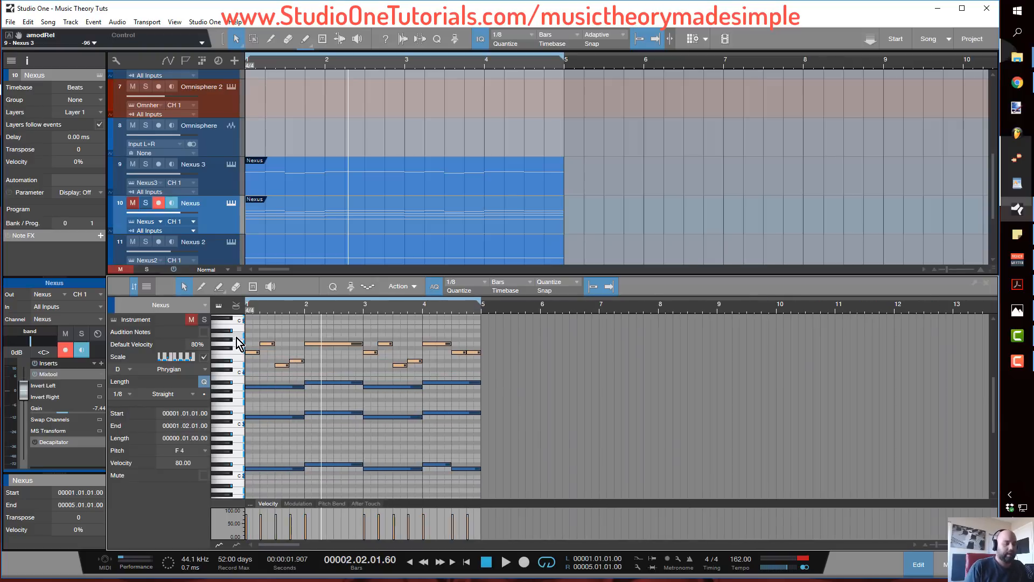
pyautogui.press('Delete')
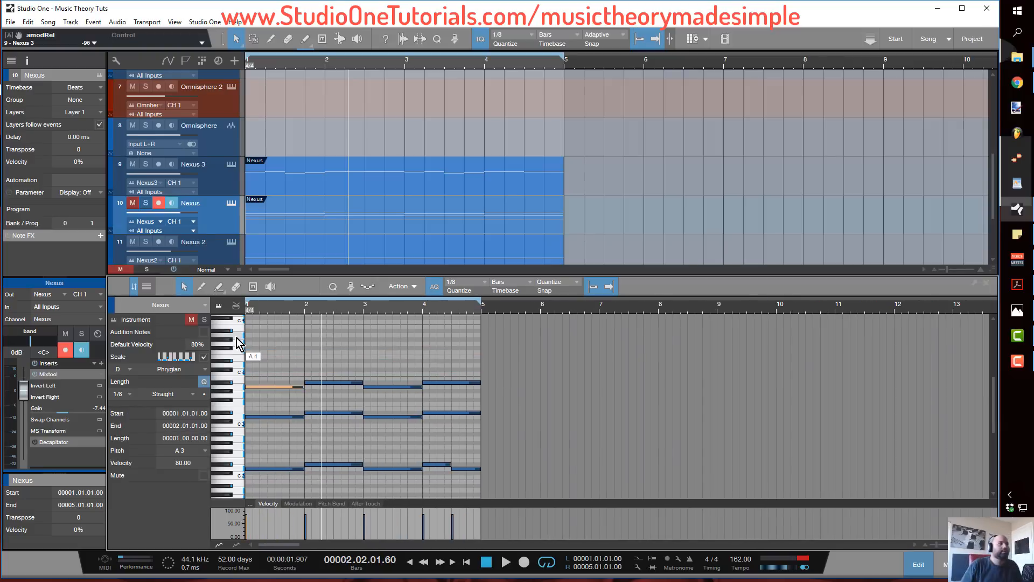
# Delete the bass notes from the Nexus part, keeping only the two upper rows of notes.
pyautogui.moveTo(510, 483); pyautogui.dragTo(254, 451)
pyautogui.press('Delete')
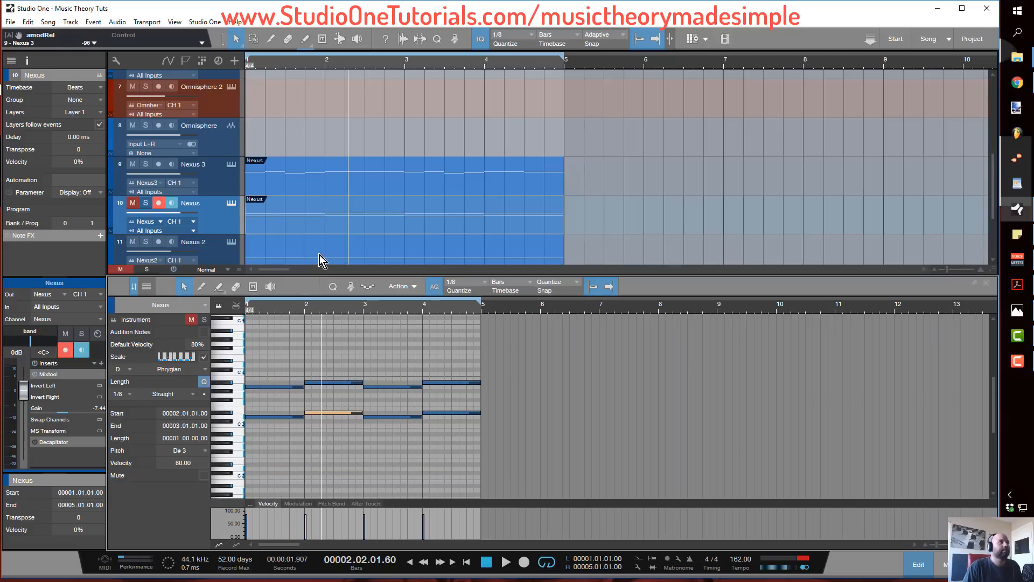
# Add a one-bar F3 note to each of the four bars as the middle note of the chords.
pyautogui.moveTo(278, 313); pyautogui.dragTo(385, 317)
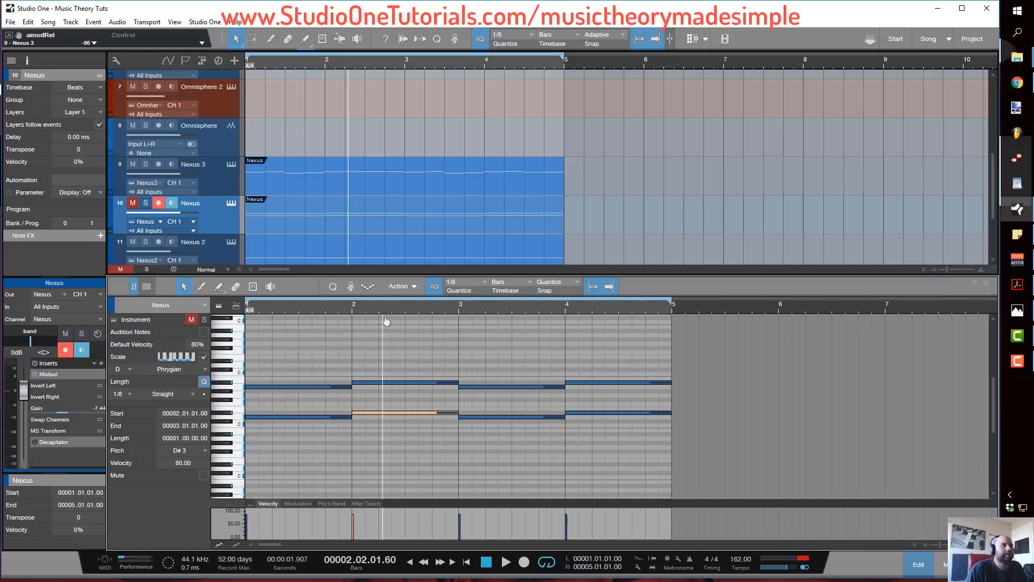
pyautogui.moveTo(612, 434); pyautogui.dragTo(274, 319)
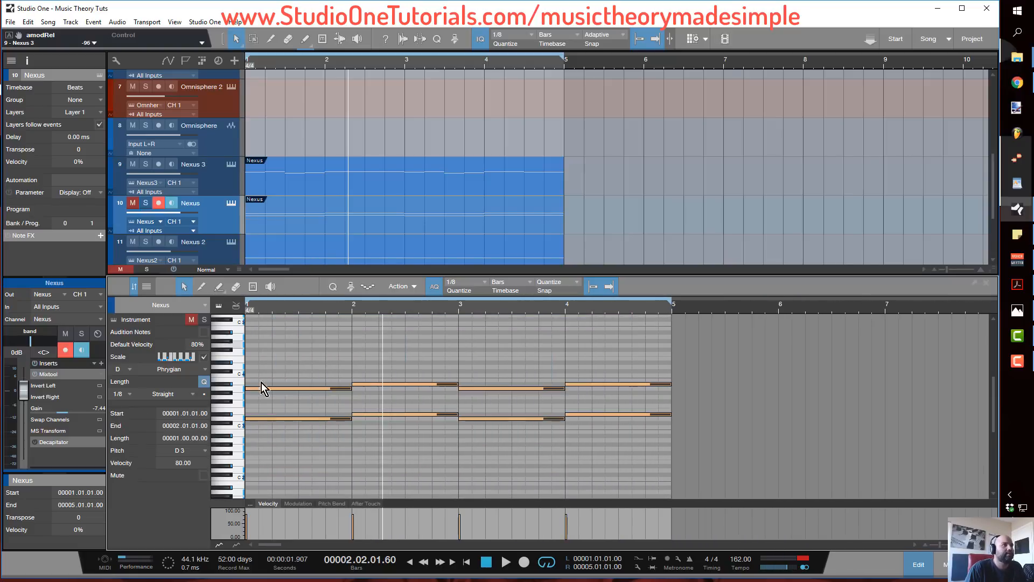
pyautogui.moveTo(658, 439); pyautogui.dragTo(308, 415)
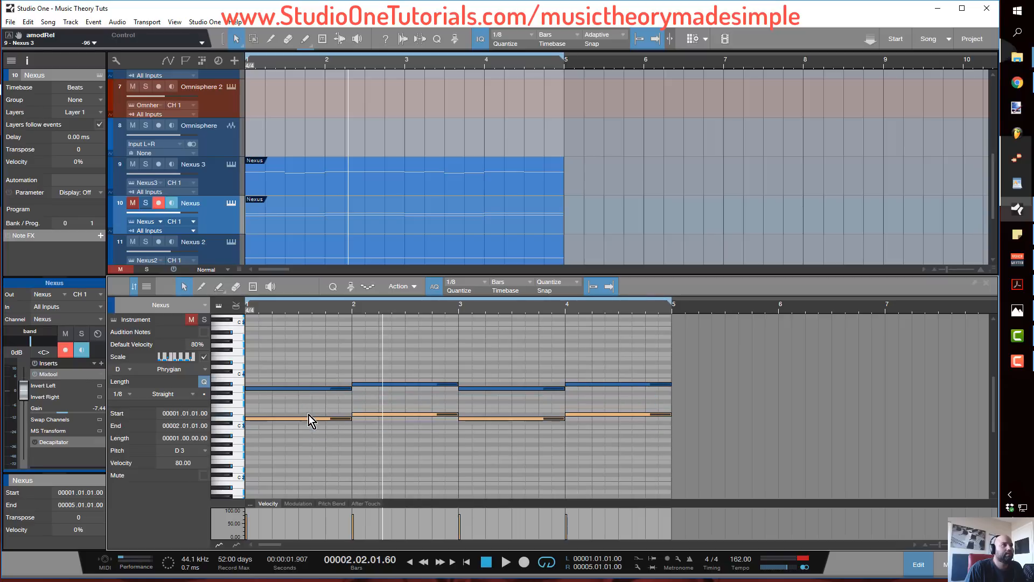
pyautogui.click(309, 415)
pyautogui.moveTo(619, 447); pyautogui.dragTo(294, 406)
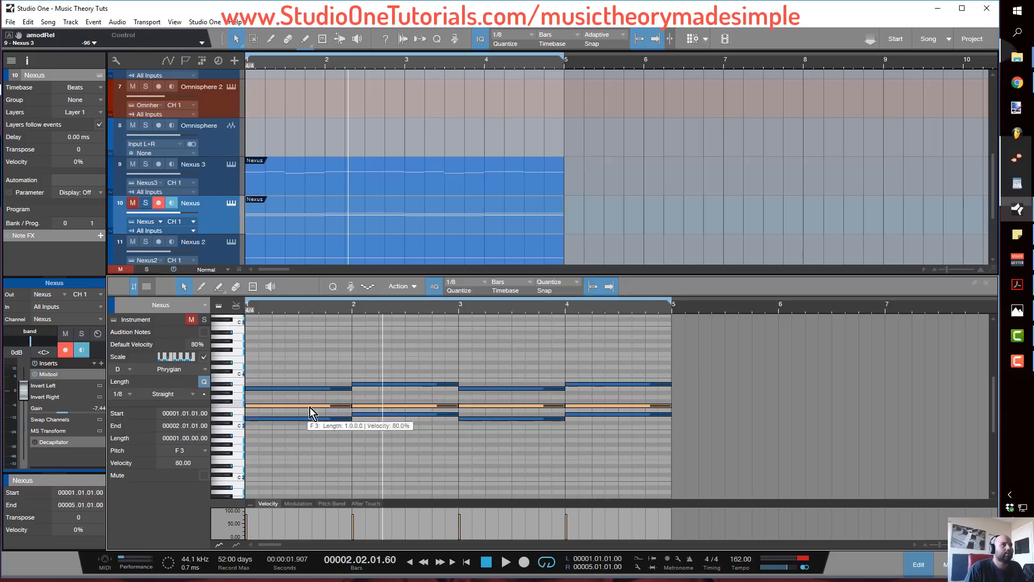
# Raise the F3 middle notes in bars 2 and 4 to G3.
pyautogui.click(386, 398)
pyautogui.click(391, 405)
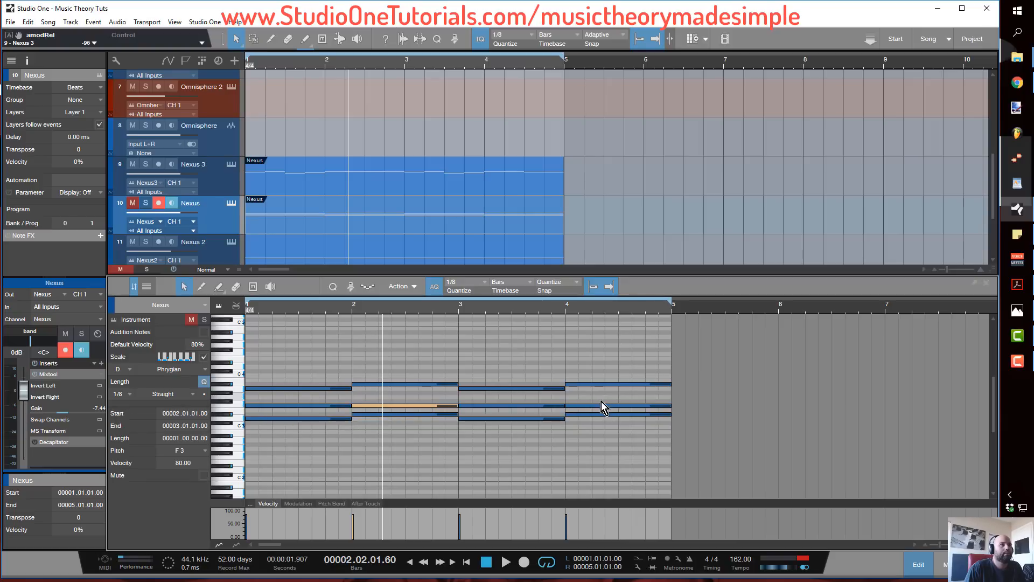
pyautogui.keyDown('shift'); pyautogui.click(619, 407); pyautogui.keyUp('shift')
pyautogui.moveTo(618, 407); pyautogui.dragTo(616, 399)
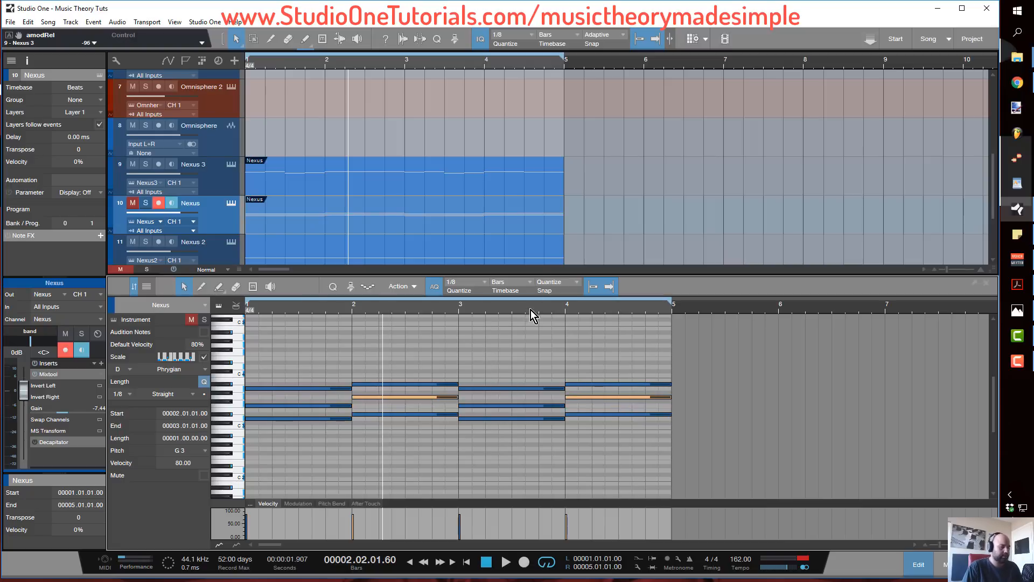
# Unmute the Nexus track and play the loop from the start with its chords included.
pyautogui.press(',')
pyautogui.press('space')
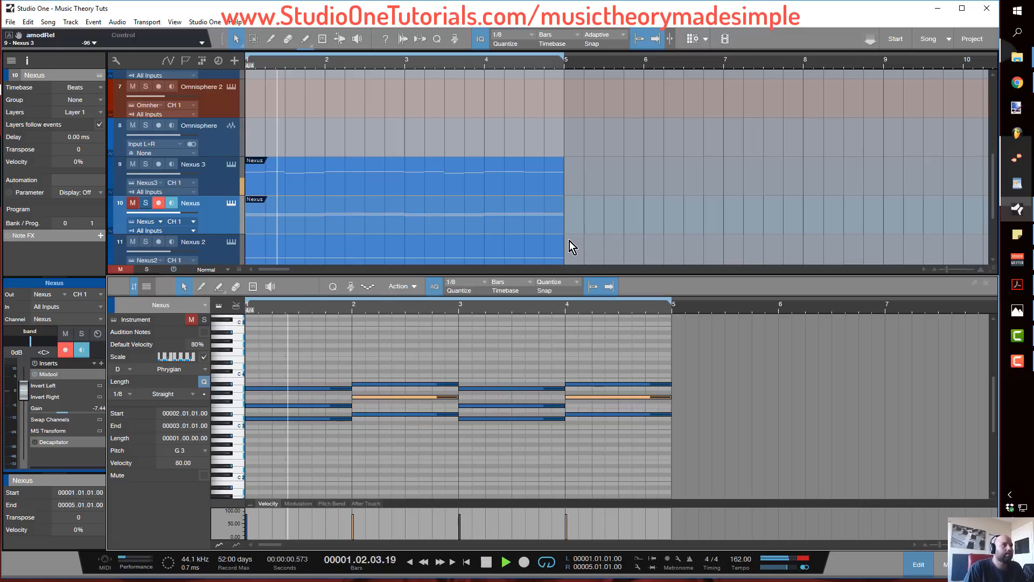
pyautogui.press('space')
pyautogui.click(132, 204)
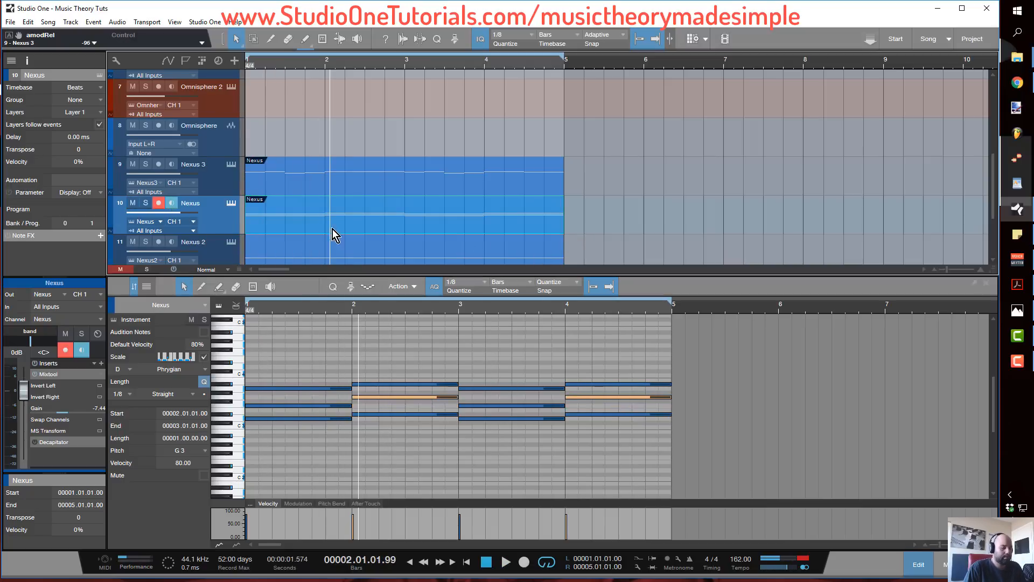
pyautogui.press(',')
pyautogui.press('space')
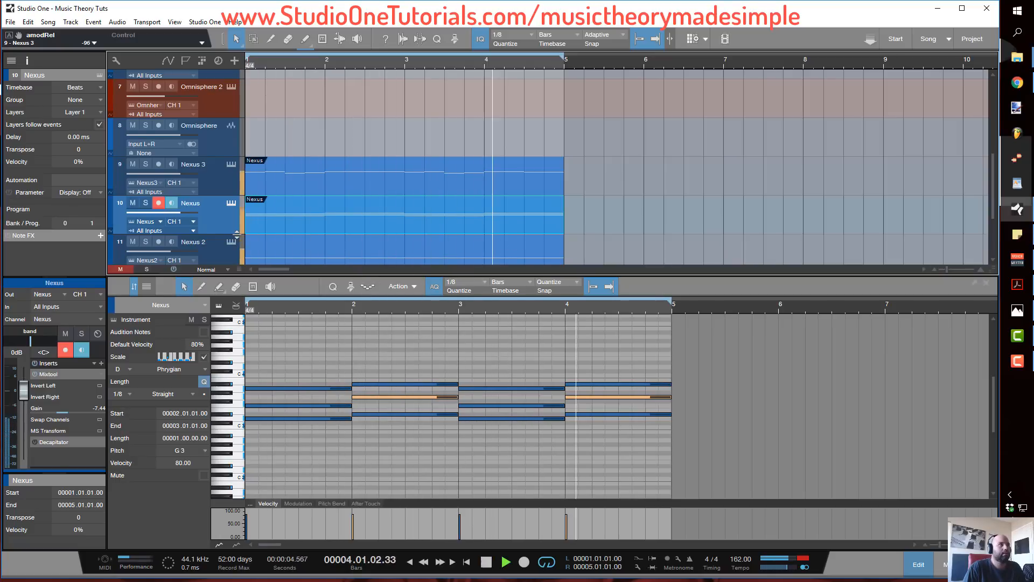
# Open the Nexus track's instrument, load the PD Warm Pad 1 preset from Single Layer Pads, and play the loop.
pyautogui.click(231, 204)
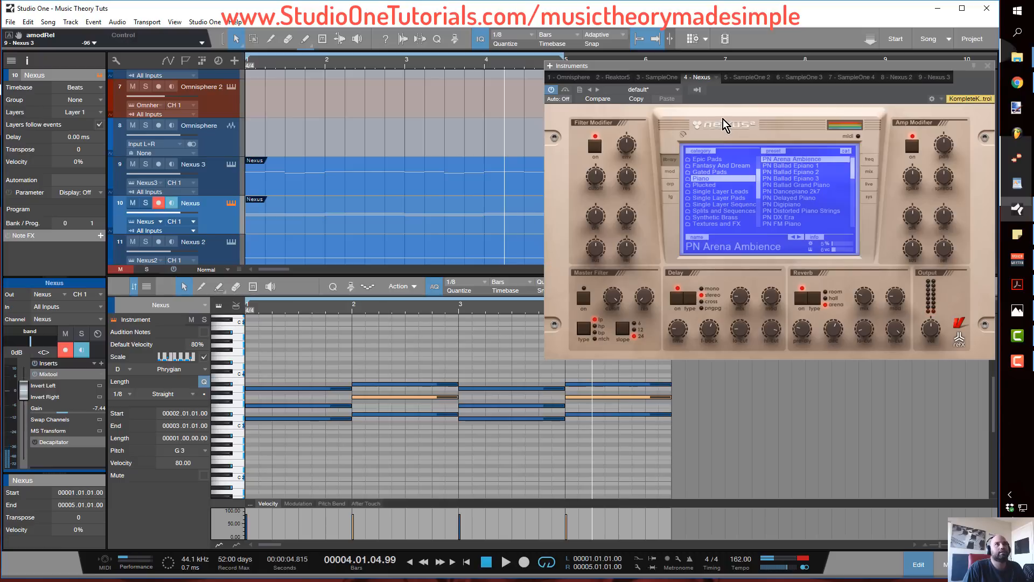
pyautogui.moveTo(713, 70); pyautogui.dragTo(571, 90)
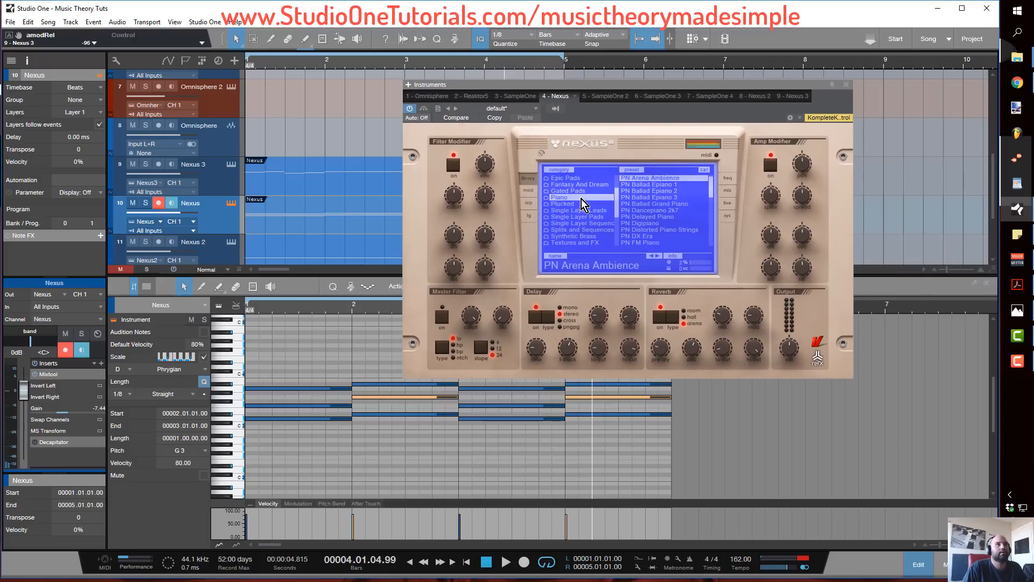
pyautogui.click(585, 178)
pyautogui.scroll(-5, 660, 224)
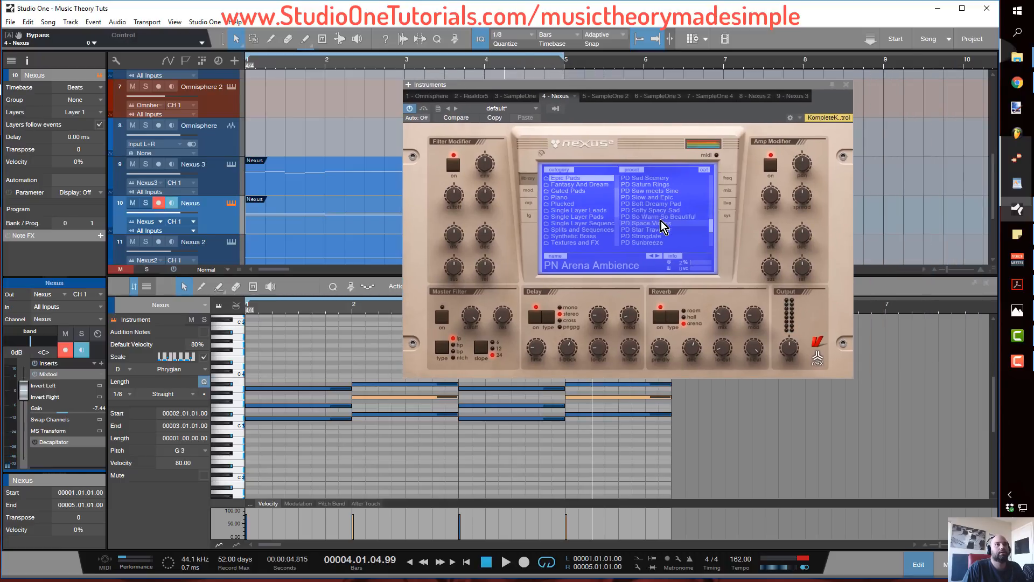
pyautogui.scroll(4, 597, 199)
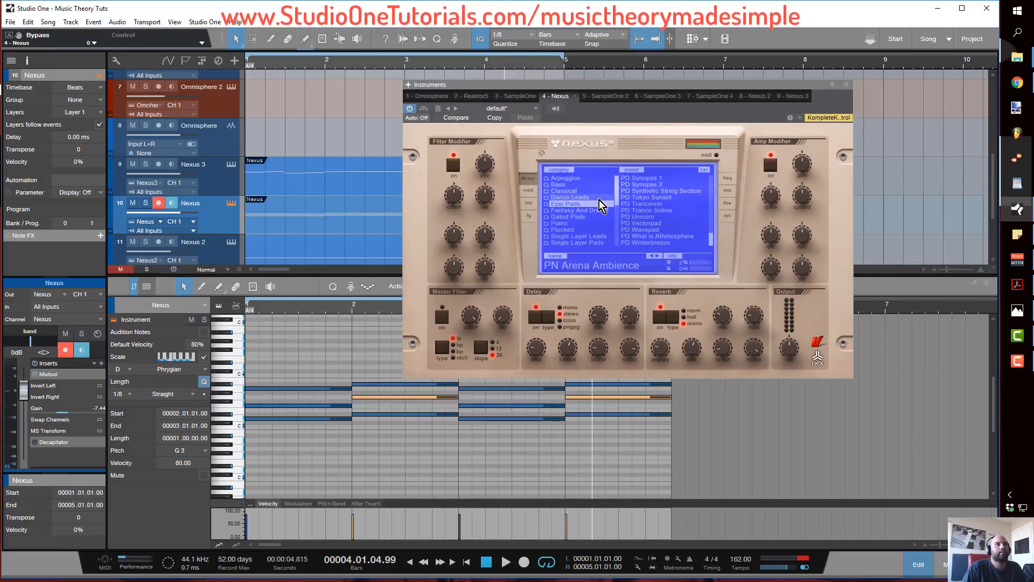
pyautogui.click(602, 242)
pyautogui.scroll(-8, 682, 227)
pyautogui.click(676, 236)
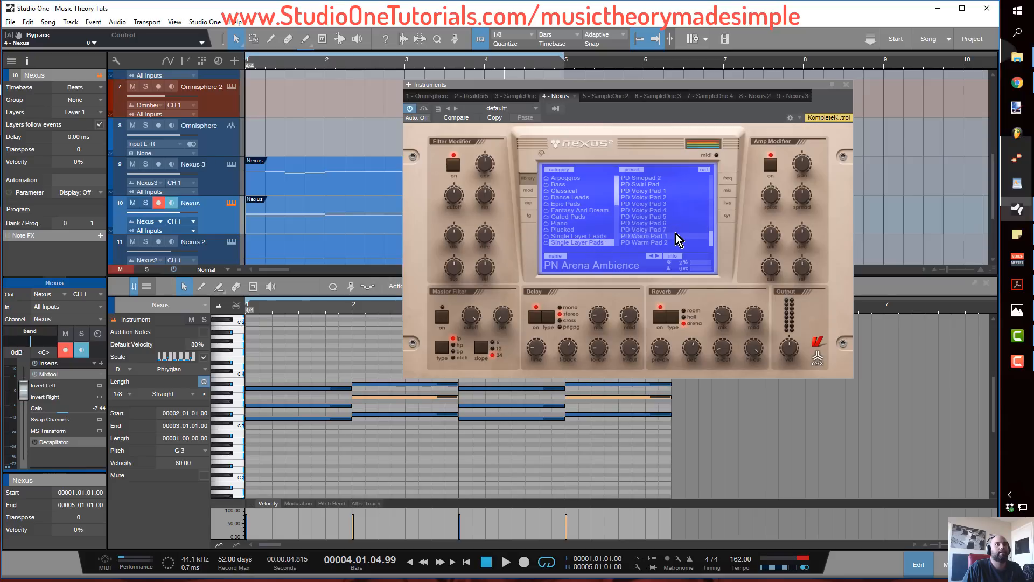
pyautogui.press('space')
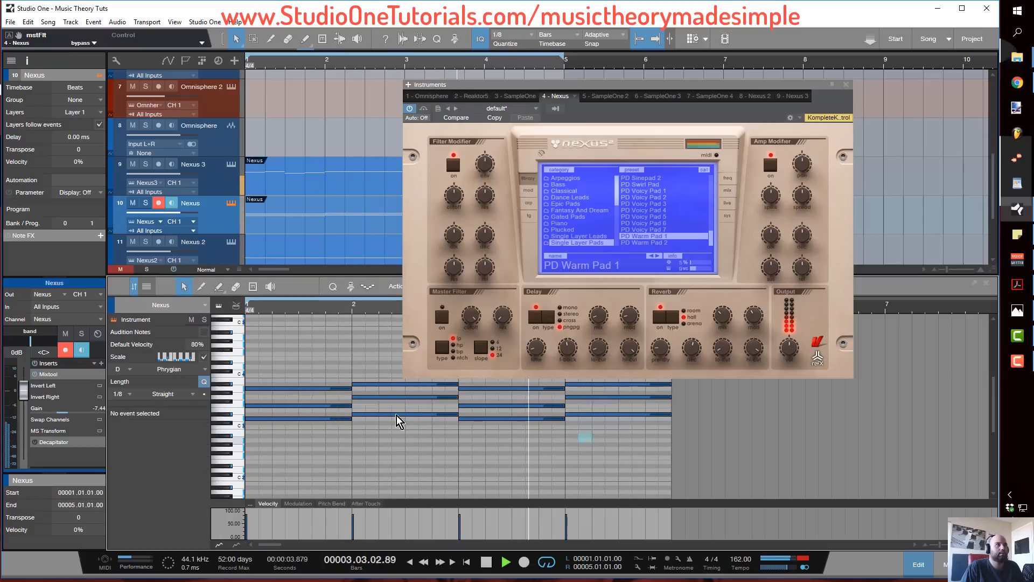
# Transpose all the Nexus chord notes up one octave and replay the loop from the start.
pyautogui.hotkey('ctrl', 'a')
pyautogui.hotkey('shift', 'Up')
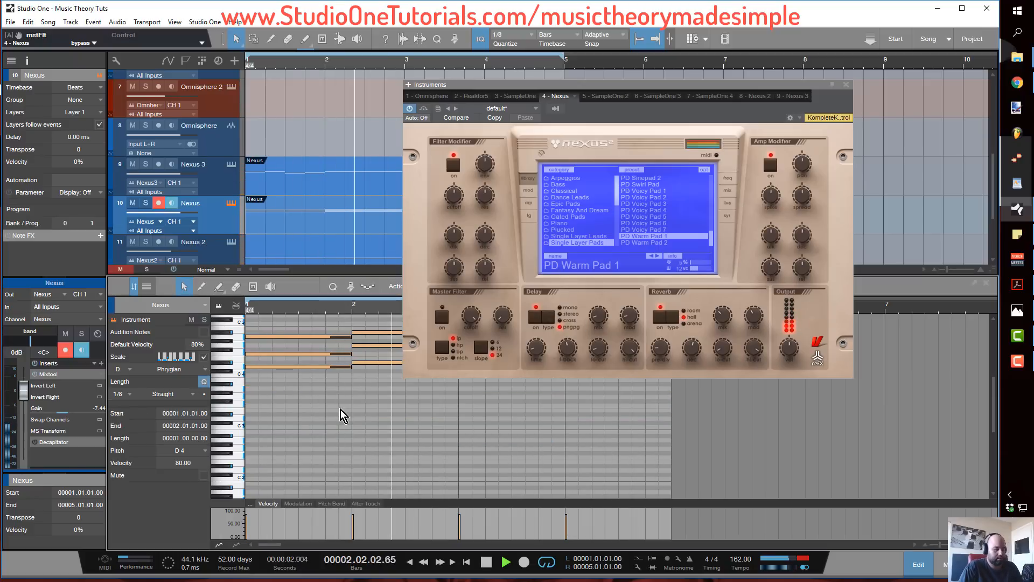
pyautogui.press('space')
pyautogui.press(',')
pyautogui.press('space')
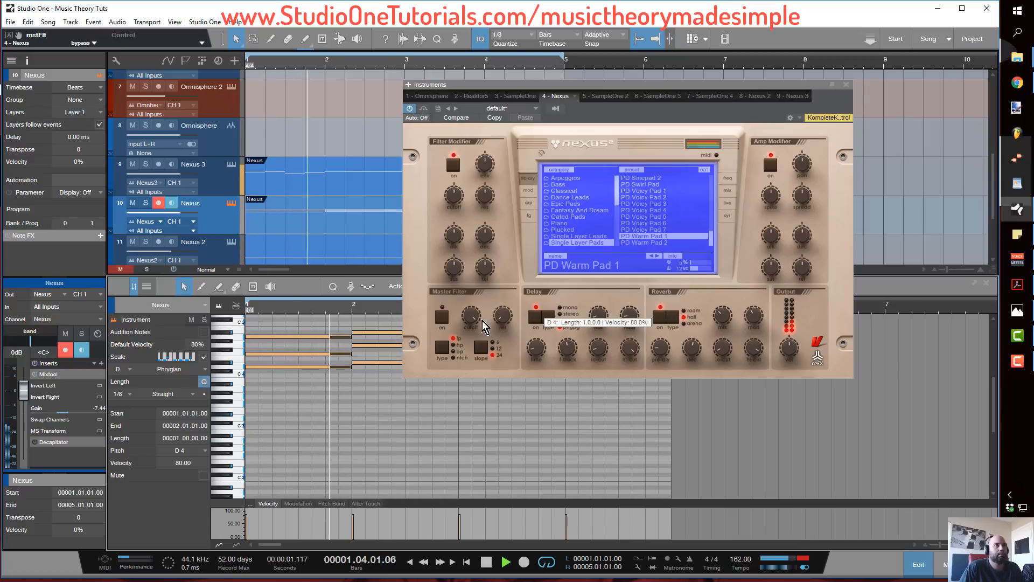
# Lower the Nexus master filter cutoff to 46 and set the output level to 56 during playback.
pyautogui.moveTo(471, 315); pyautogui.dragTo(479, 371)
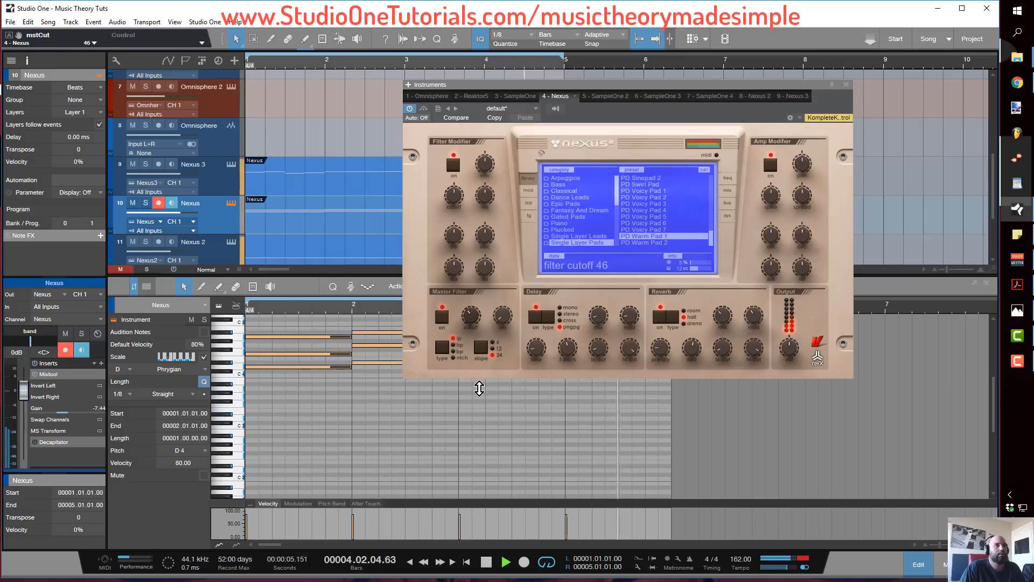
pyautogui.moveTo(788, 355); pyautogui.dragTo(787, 349)
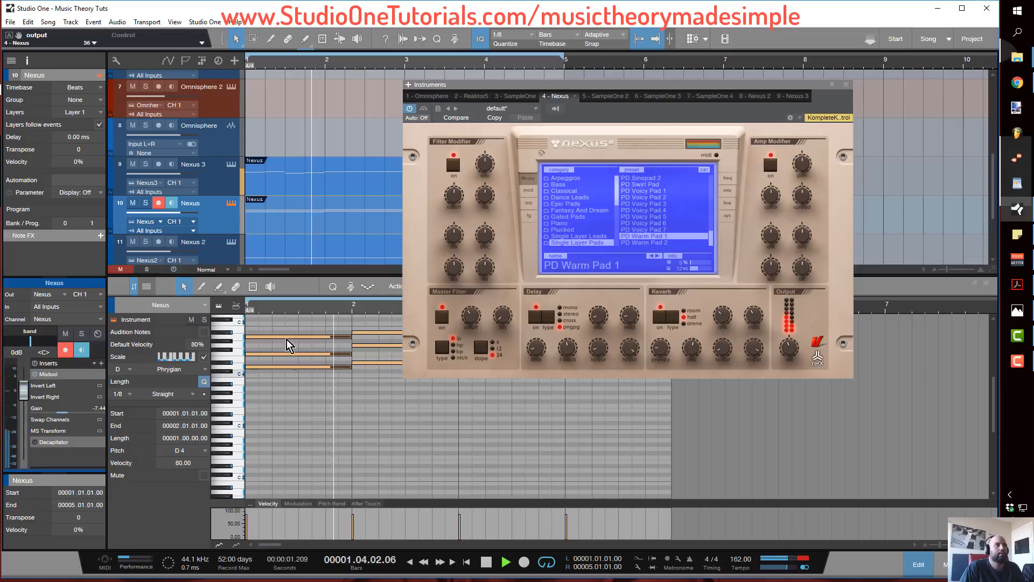
pyautogui.press('space')
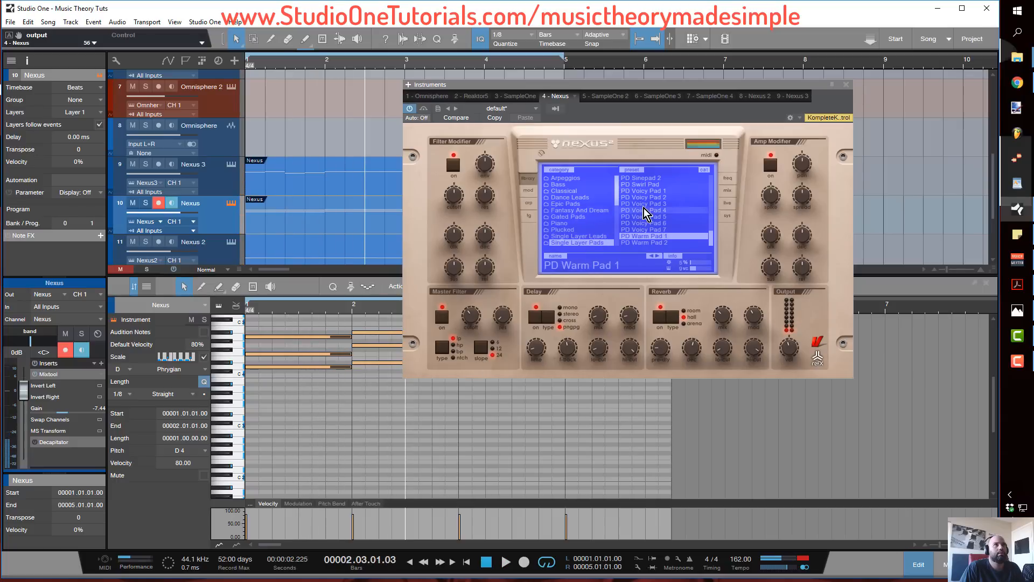
# Switch the Nexus sound to the PD Bellpad 2 preset and play the loop with it.
pyautogui.scroll(10, 644, 208)
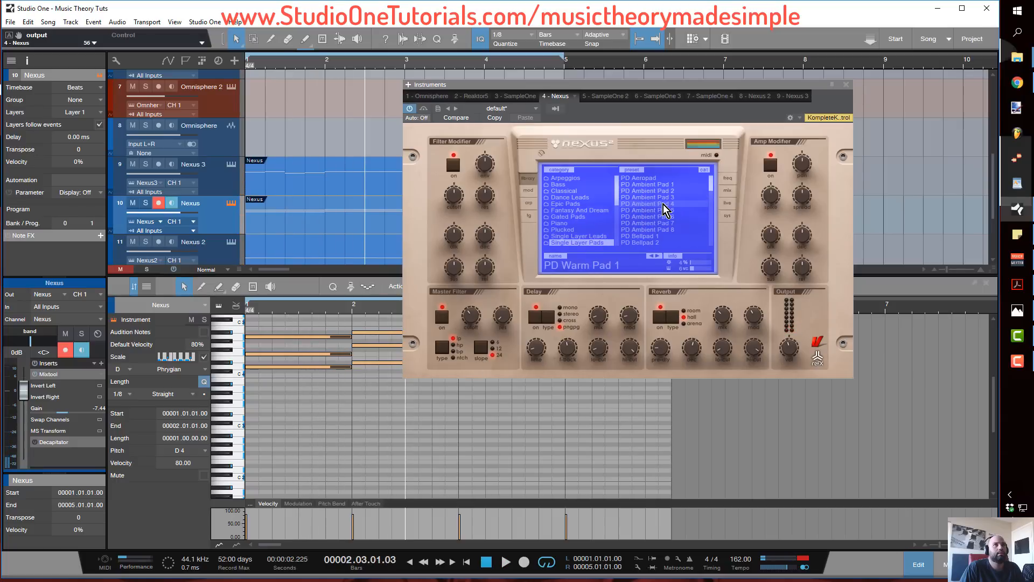
pyautogui.scroll(-3, 664, 205)
pyautogui.click(656, 185)
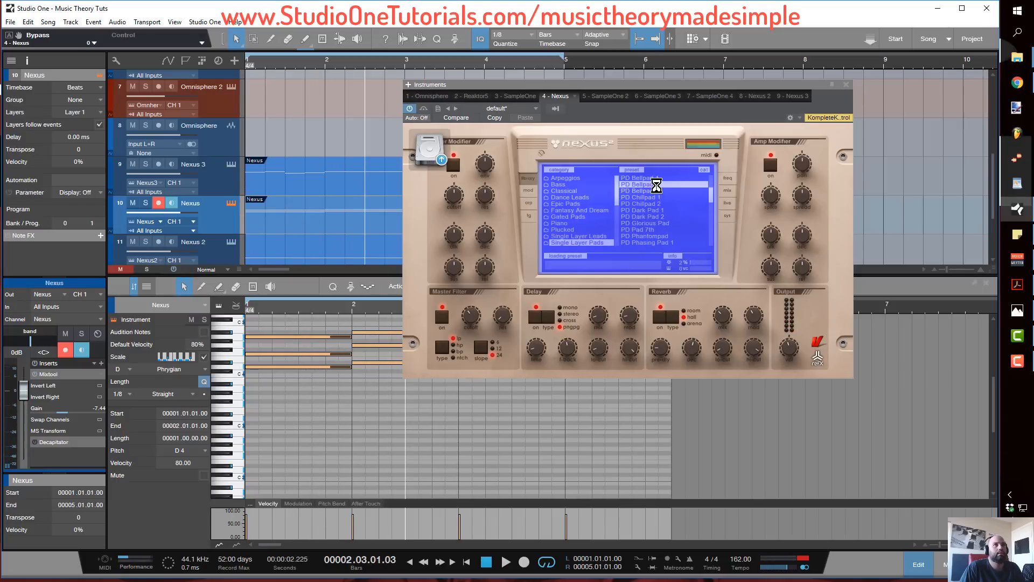
pyautogui.press('space')
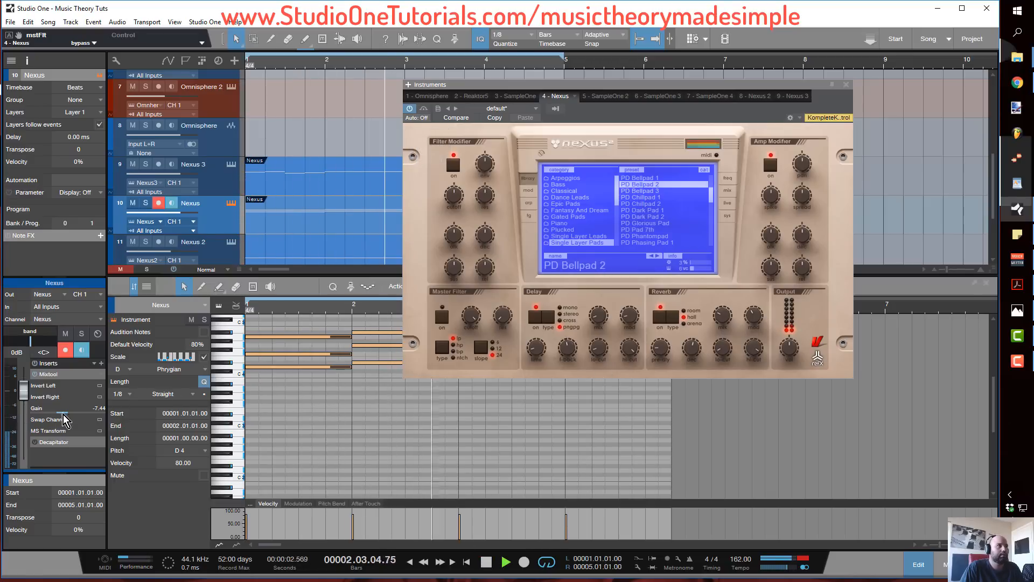
# Set the Nexus channel's Mixtool gain to -12 dB, and enable the master filter with its cutoff at 111.
pyautogui.moveTo(60, 413); pyautogui.dragTo(57, 412)
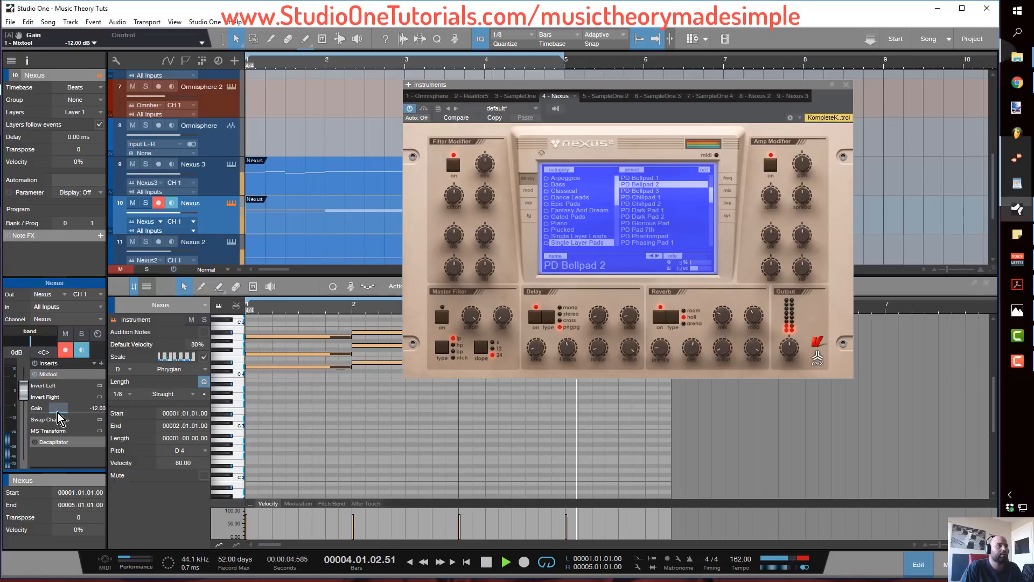
pyautogui.click(443, 319)
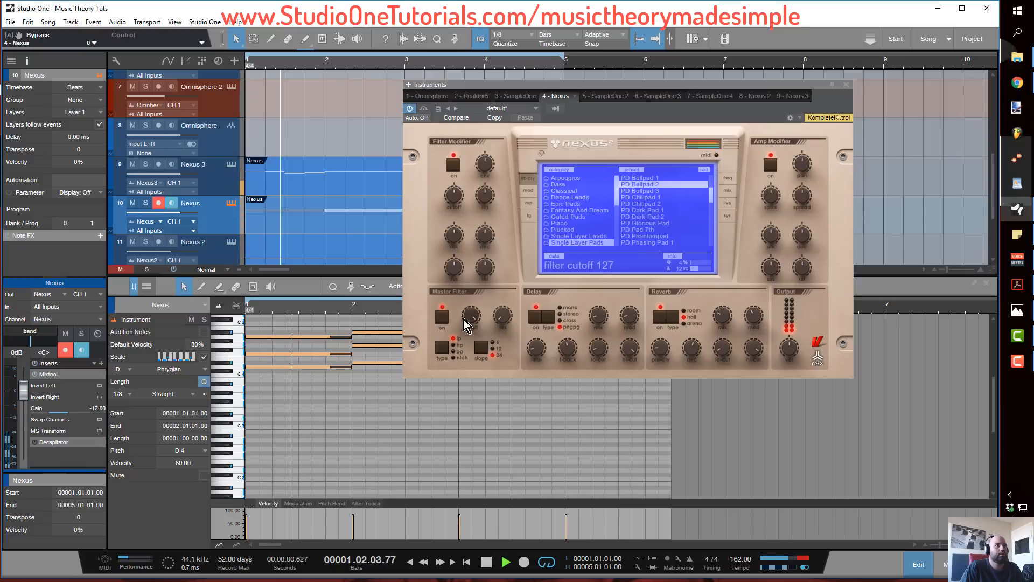
pyautogui.moveTo(467, 320); pyautogui.dragTo(468, 328)
pyautogui.press('space')
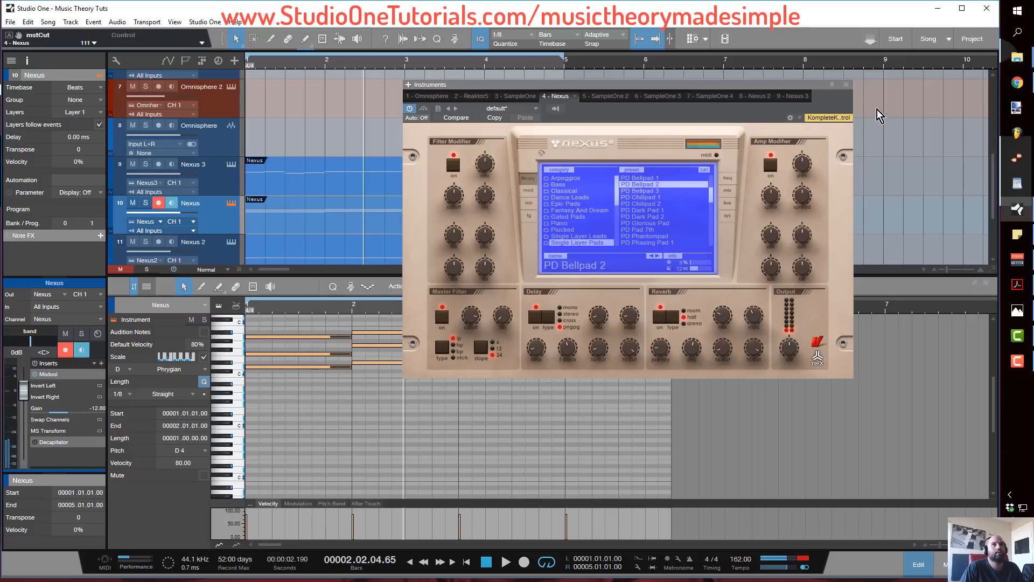
# Close the instrument window, lower the top note of all four Nexus chords by one octave, and play the result.
pyautogui.click(845, 85)
pyautogui.click(448, 428)
pyautogui.scroll(2, 448, 425)
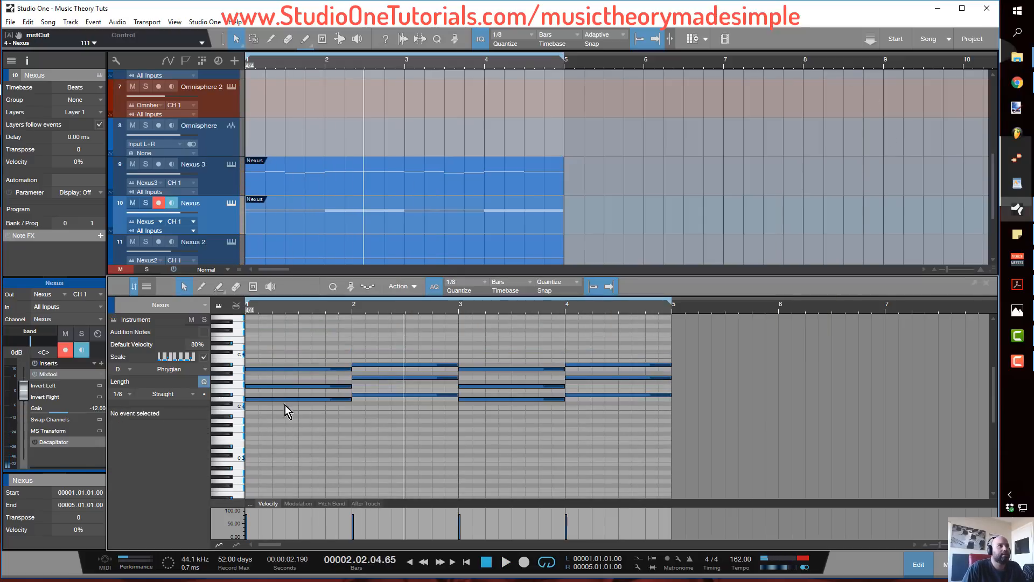
pyautogui.moveTo(286, 342); pyautogui.dragTo(355, 367)
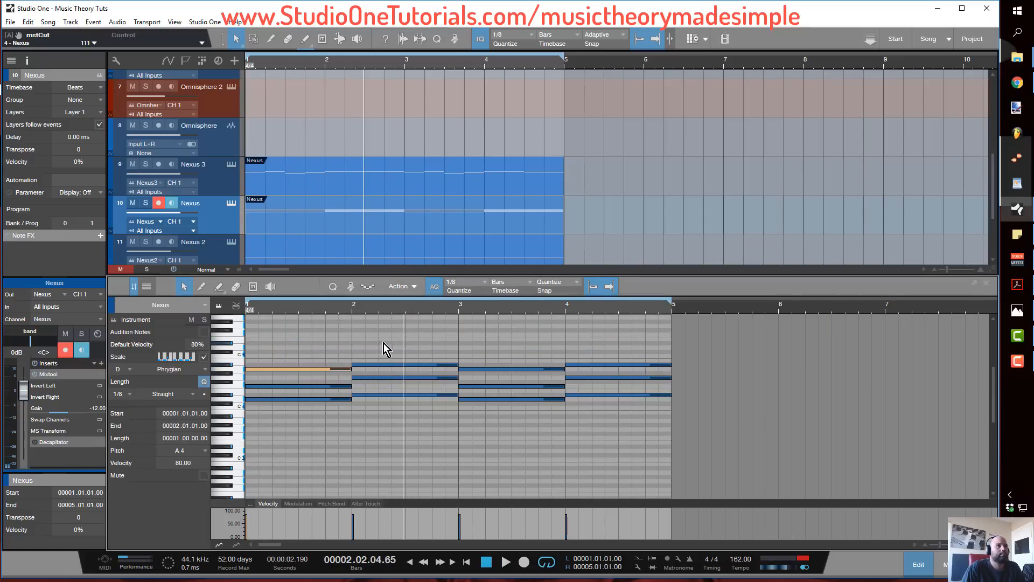
pyautogui.keyDown('shift'); pyautogui.click(405, 365); pyautogui.keyUp('shift')
pyautogui.keyDown('shift'); pyautogui.click(501, 369); pyautogui.keyUp('shift')
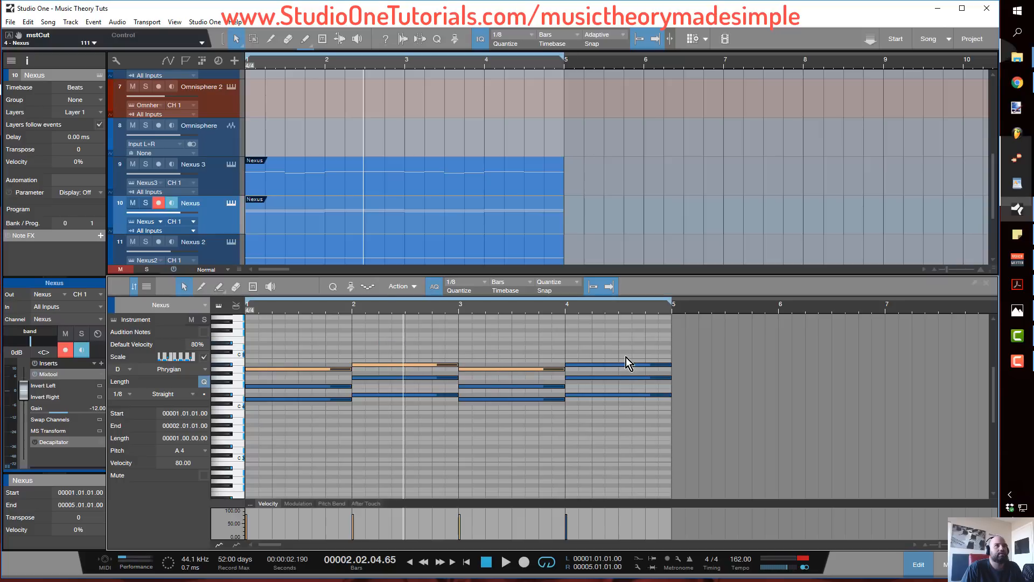
pyautogui.keyDown('shift'); pyautogui.click(626, 365); pyautogui.keyUp('shift')
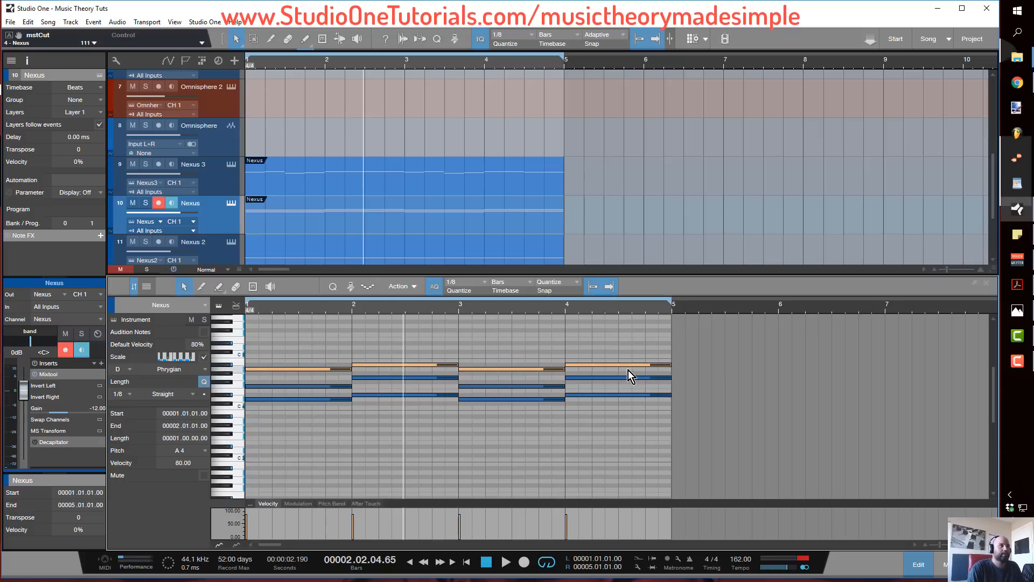
pyautogui.hotkey('shift', 'Down')
pyautogui.press('space')
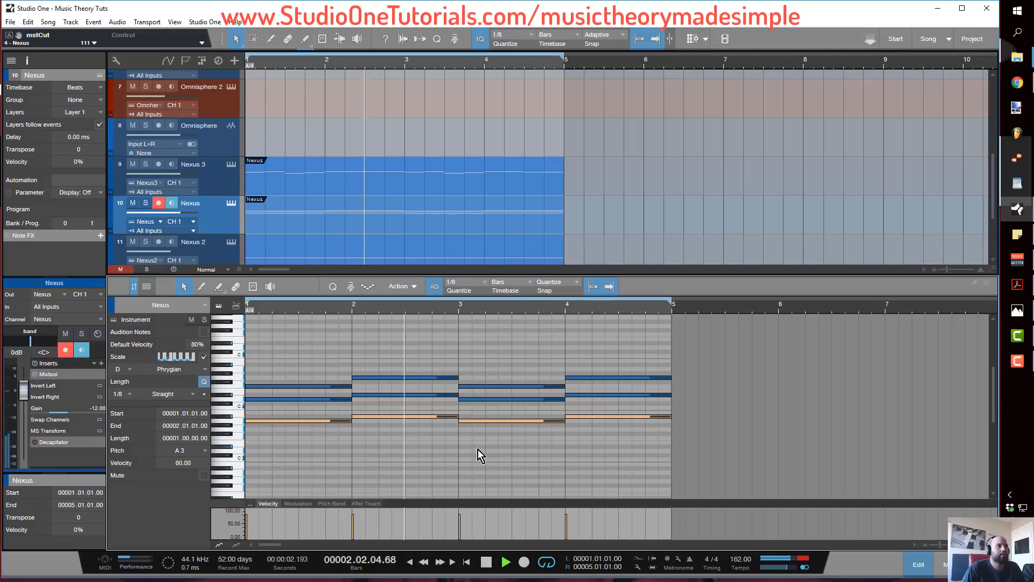
pyautogui.press('space')
# Copy the middle note of all four Nexus chords one octave lower, starting at D 3, and play the result.
pyautogui.click(406, 455)
pyautogui.click(311, 398)
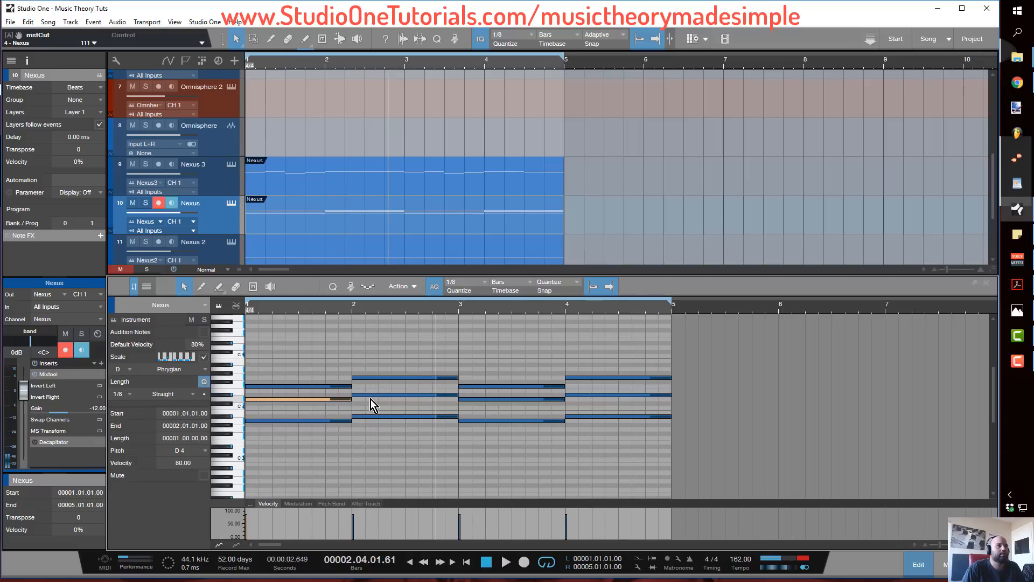
pyautogui.keyDown('shift'); pyautogui.click(373, 395); pyautogui.keyUp('shift')
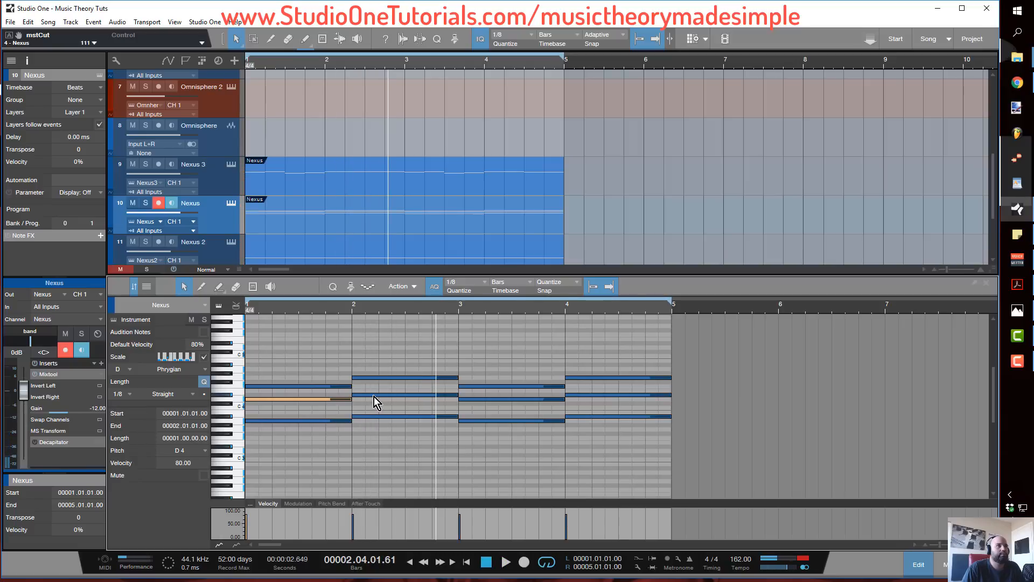
pyautogui.keyDown('shift'); pyautogui.click(599, 395); pyautogui.keyUp('shift')
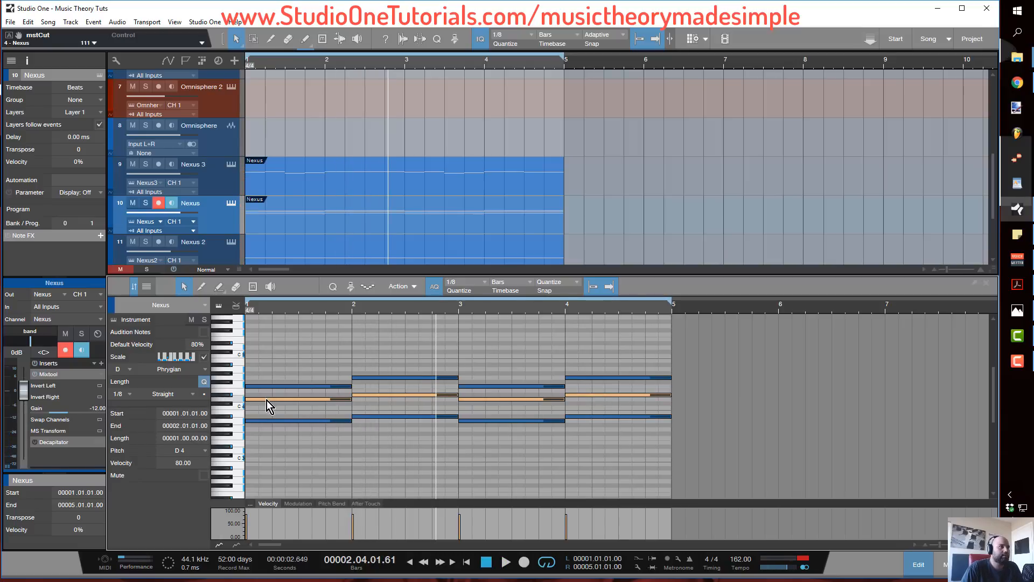
pyautogui.moveTo(267, 399); pyautogui.dragTo(263, 451)
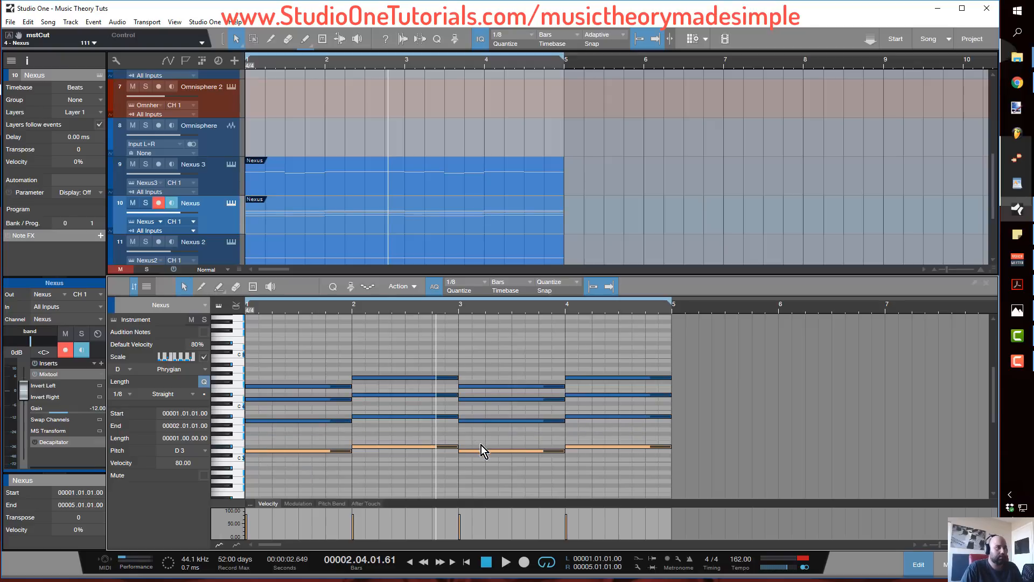
pyautogui.press('space')
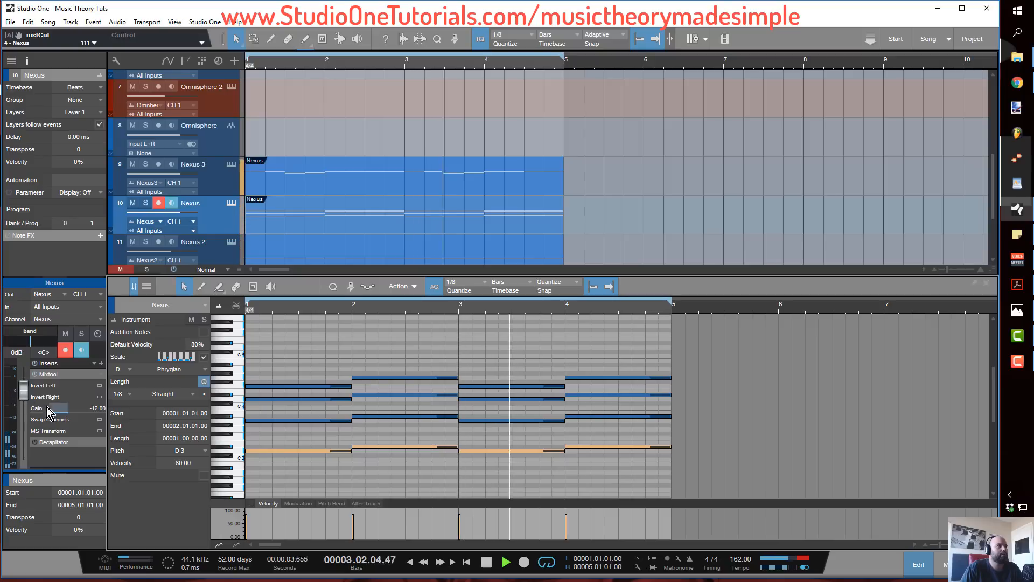
# Lower the Nexus channel's Mixtool gain to -13.44 dB during playback.
pyautogui.moveTo(47, 412); pyautogui.dragTo(54, 418)
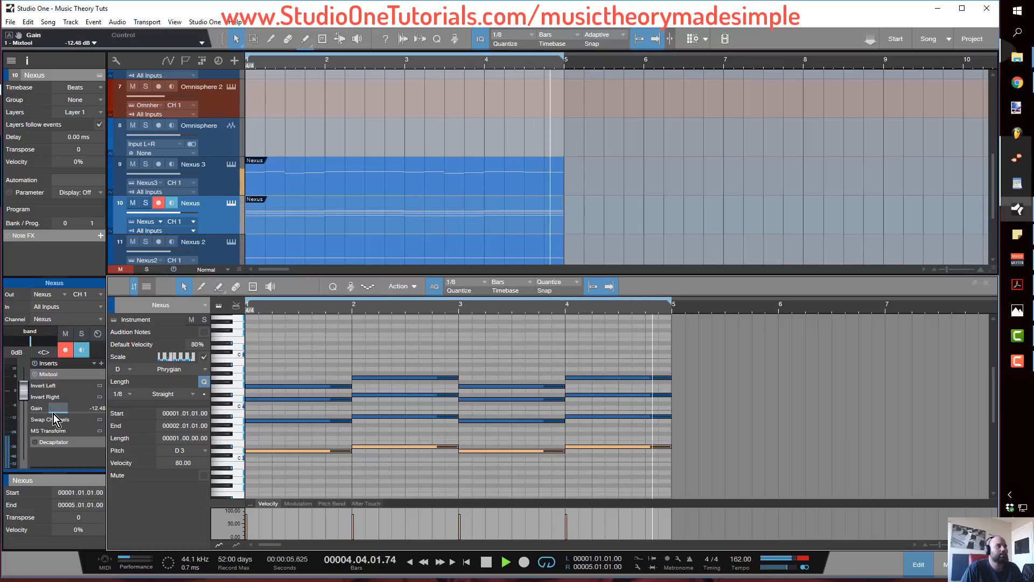
pyautogui.scroll(-2, 53, 413)
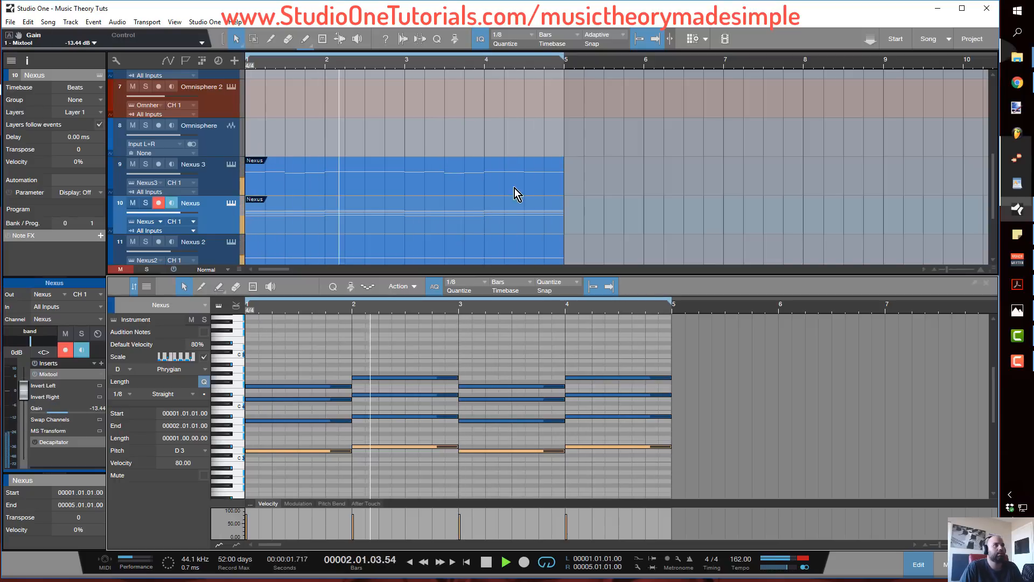
pyautogui.scroll(-2, 554, 220)
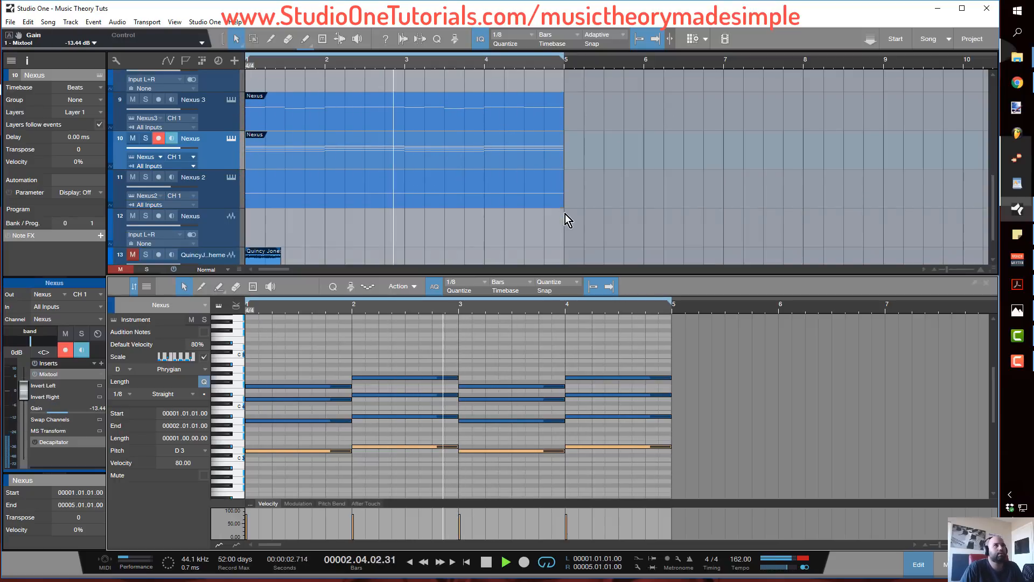
# Move the Nexus 3, Nexus and Nexus 2 tracks together above the Omnisphere tracks, directly below the clhh track.
pyautogui.click(224, 195)
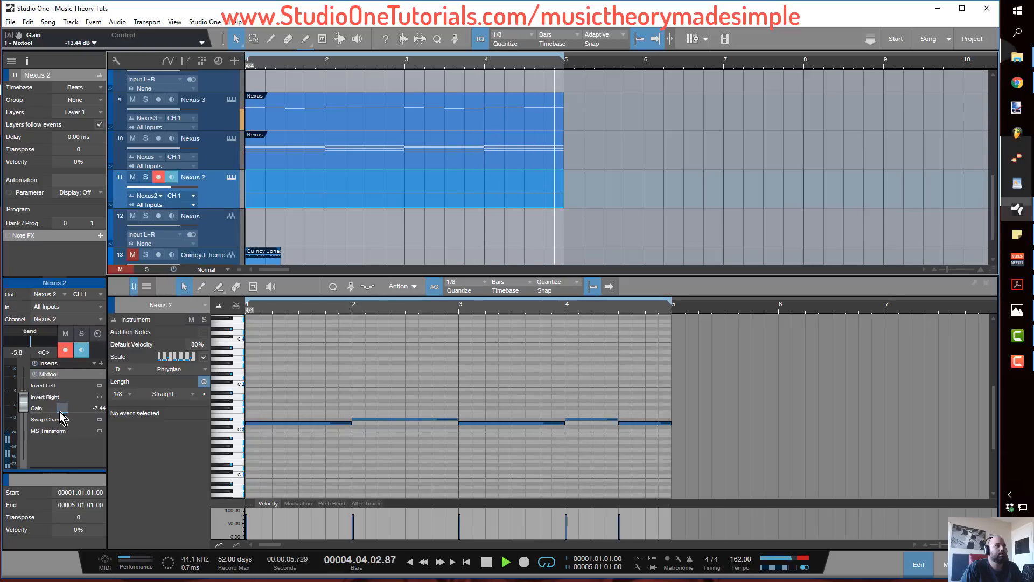
pyautogui.scroll(1, 439, 234)
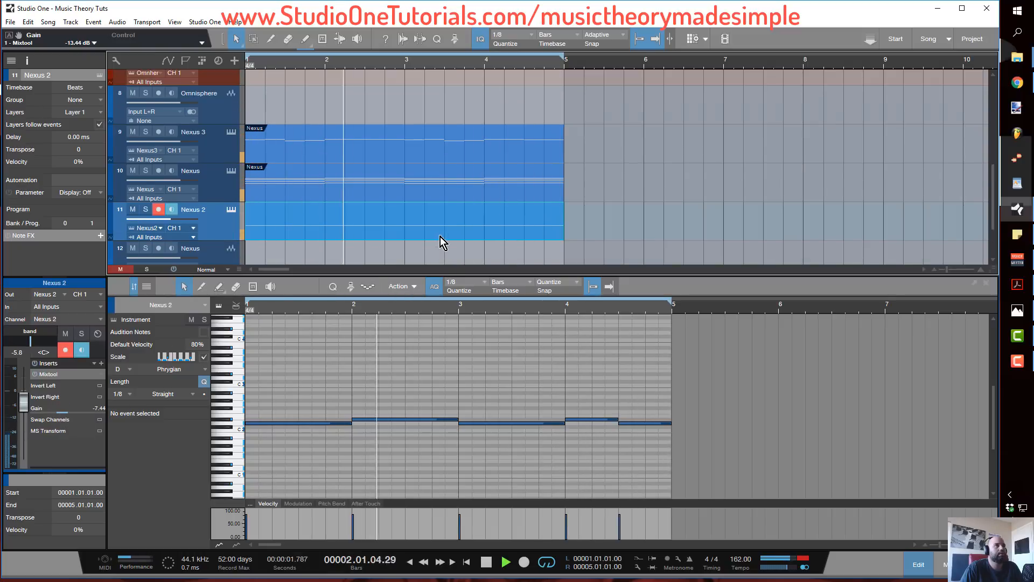
pyautogui.scroll(-1, 472, 169)
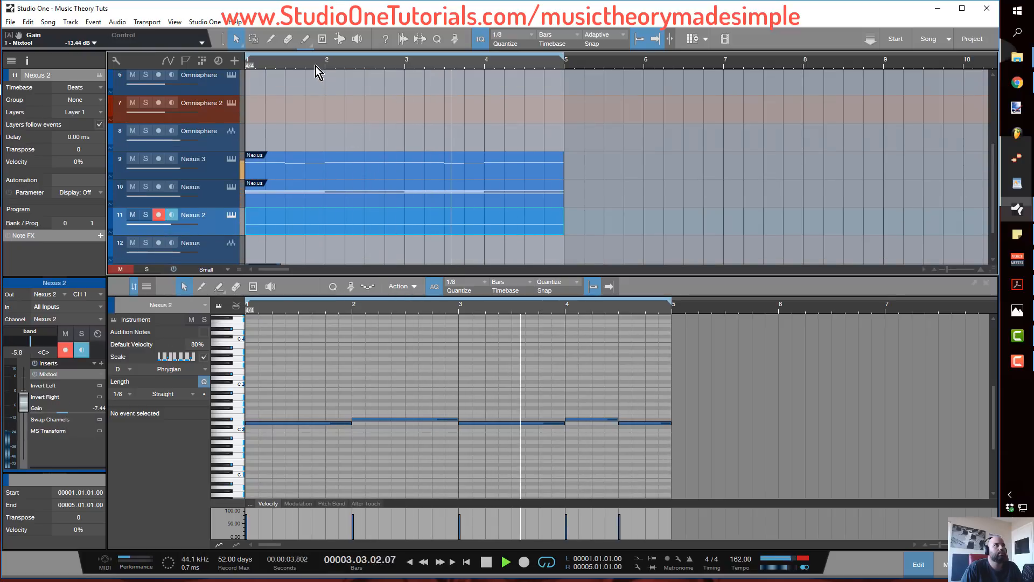
pyautogui.scroll(-5, 366, 61)
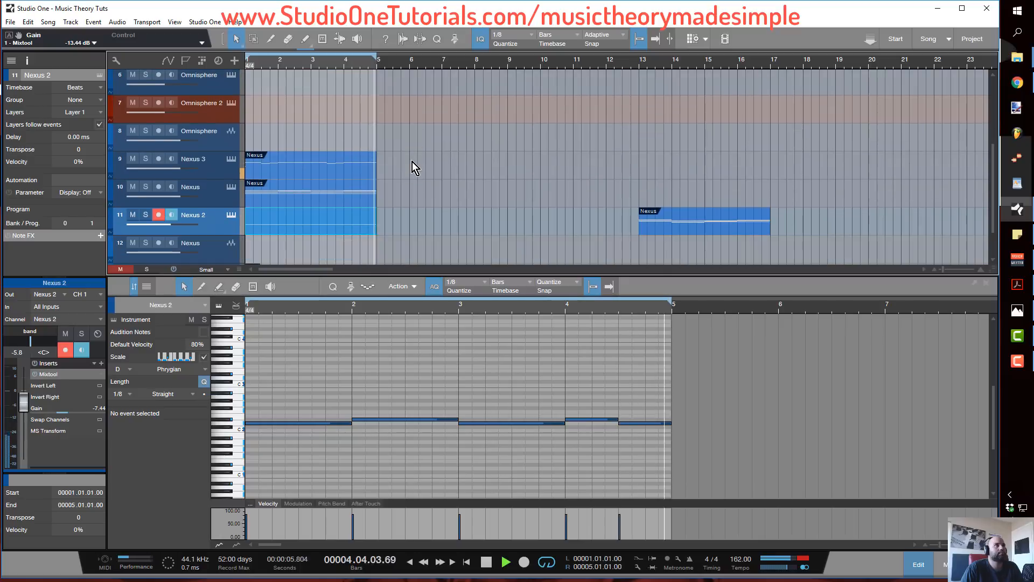
pyautogui.scroll(1, 401, 162)
pyautogui.click(216, 187)
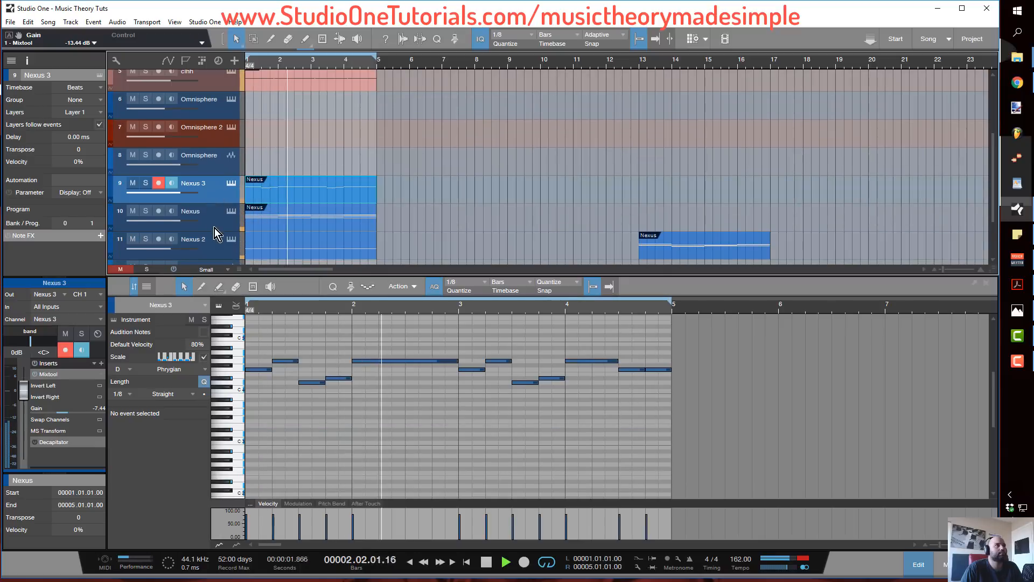
pyautogui.keyDown('shift'); pyautogui.click(214, 236); pyautogui.keyUp('shift')
pyautogui.moveTo(218, 189); pyautogui.dragTo(219, 98)
pyautogui.scroll(1, 437, 132)
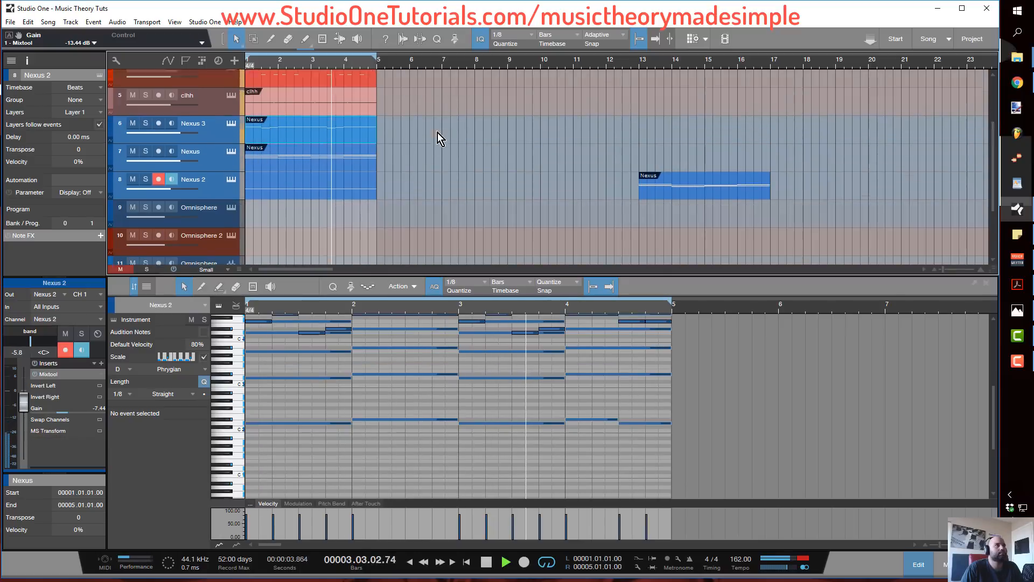
# Move the spare clip at bar 13 from the Nexus 2 track to the Omnisphere track, and mute that track.
pyautogui.scroll(2, 437, 133)
pyautogui.moveTo(702, 235); pyautogui.dragTo(700, 253)
pyautogui.scroll(-4, 269, 151)
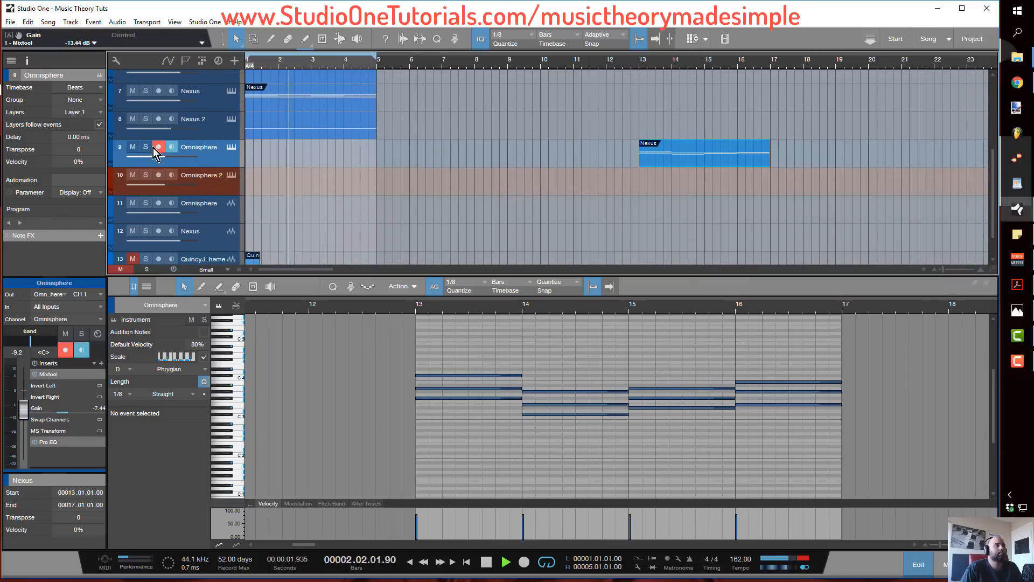
pyautogui.scroll(-2, 508, 131)
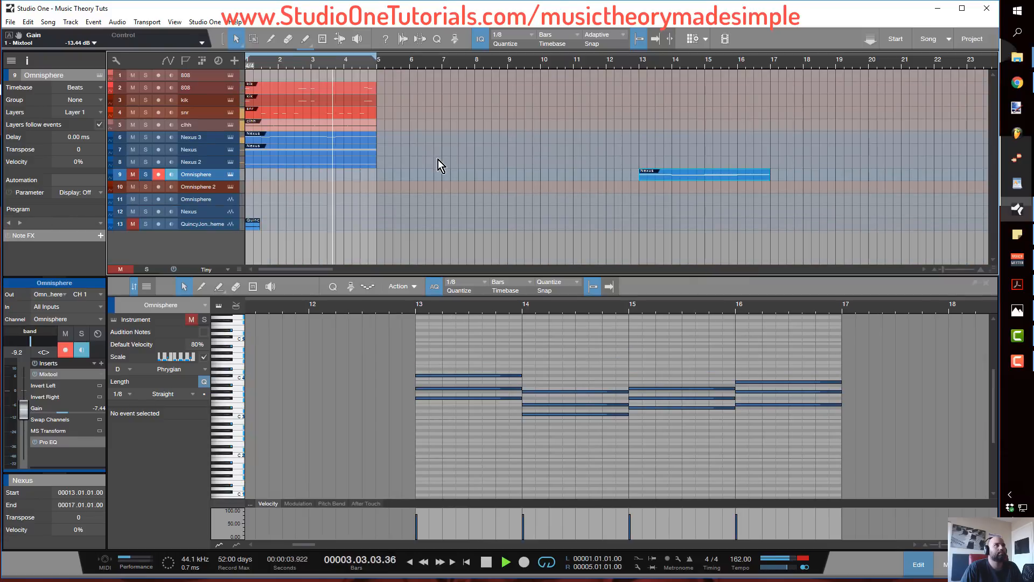
# Duplicate the four-bar drum and Nexus clips three times up to bar 17, and move the muted Omnisphere track to the end of the track list.
pyautogui.moveTo(438, 160); pyautogui.dragTo(258, 87)
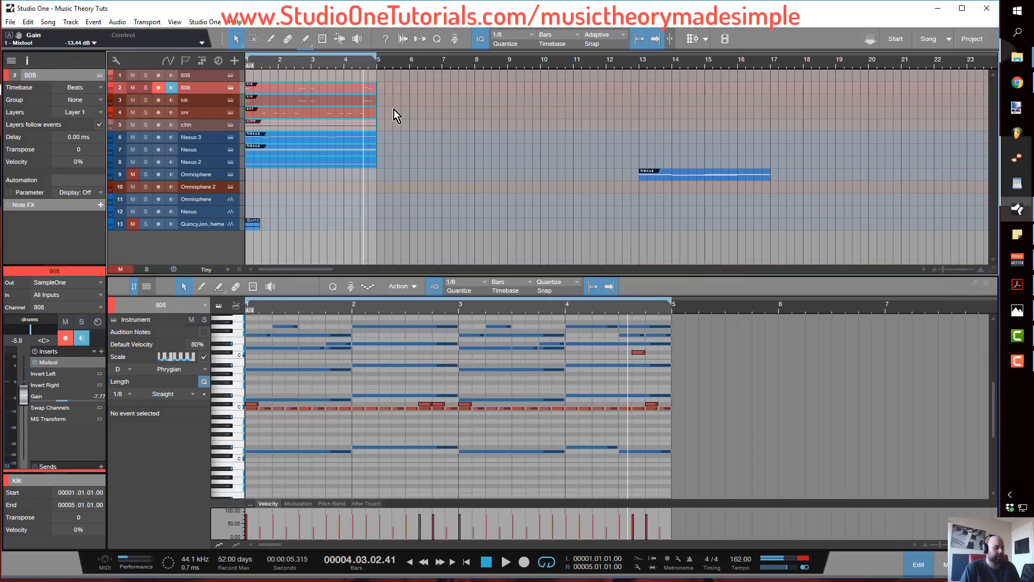
pyautogui.press('d')
pyautogui.press('d')
pyautogui.press('d')
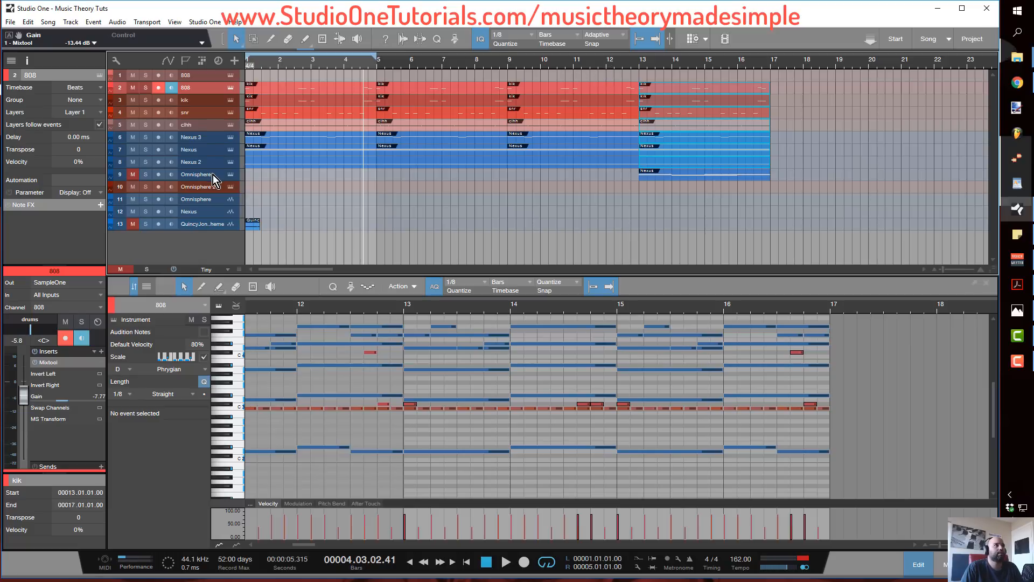
pyautogui.moveTo(212, 175); pyautogui.dragTo(228, 237)
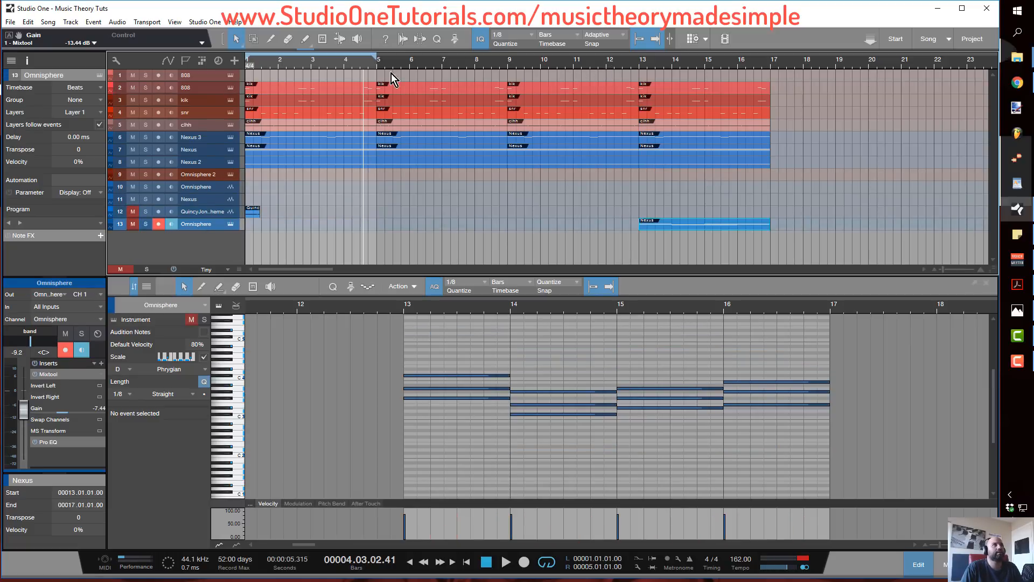
# Merge the drum and Nexus clips into two eight-bar sections, bars 1 to 9 and bars 9 to 17.
pyautogui.moveTo(363, 118); pyautogui.dragTo(415, 165)
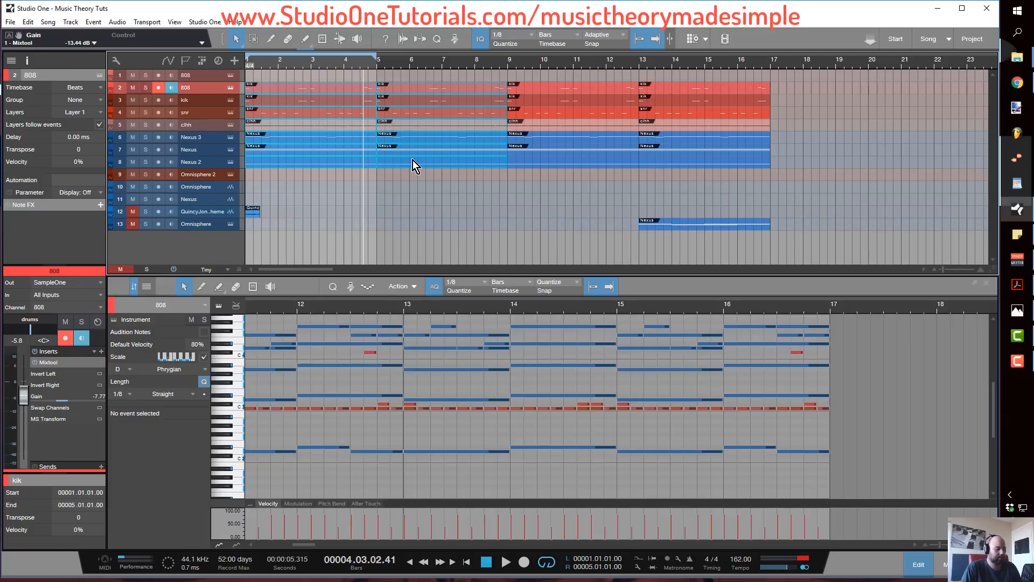
pyautogui.press('g')
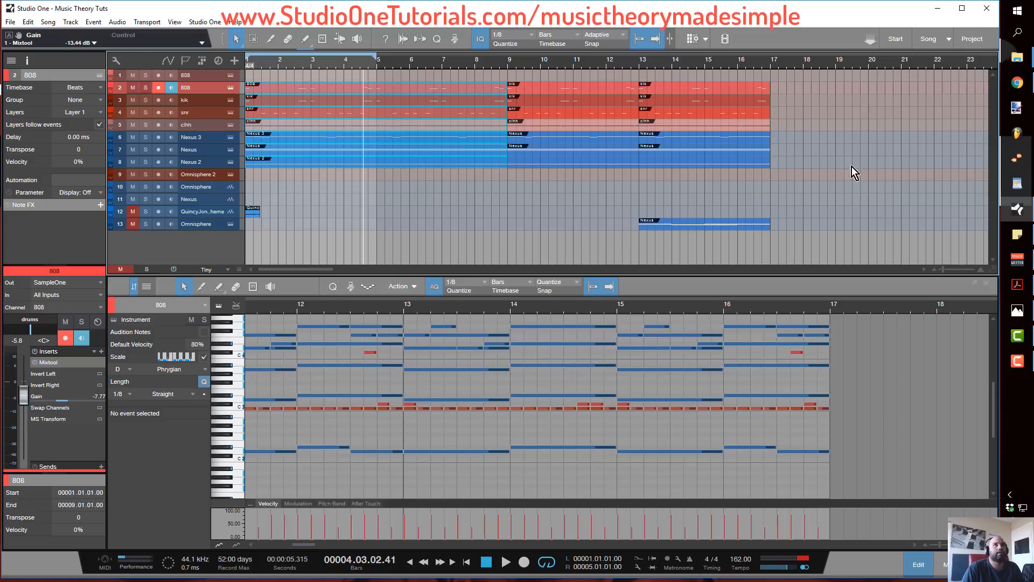
pyautogui.moveTo(851, 166); pyautogui.dragTo(587, 89)
pyautogui.press('g')
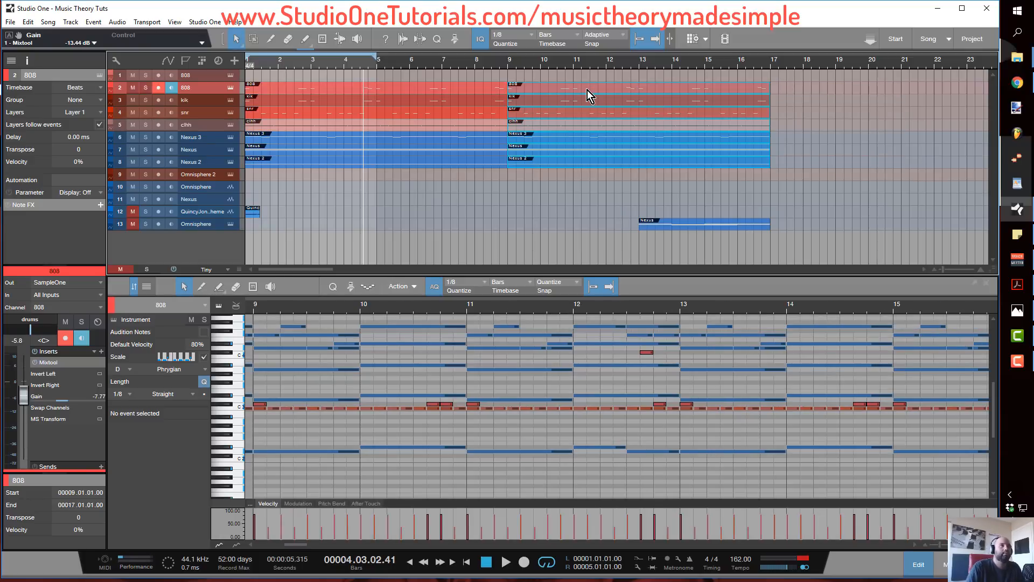
# Delete the drum clips and the Nexus 2 bass clip from the first eight bars, keeping only Nexus 3 and Nexus.
pyautogui.moveTo(411, 71); pyautogui.dragTo(434, 124)
pyautogui.press('Delete')
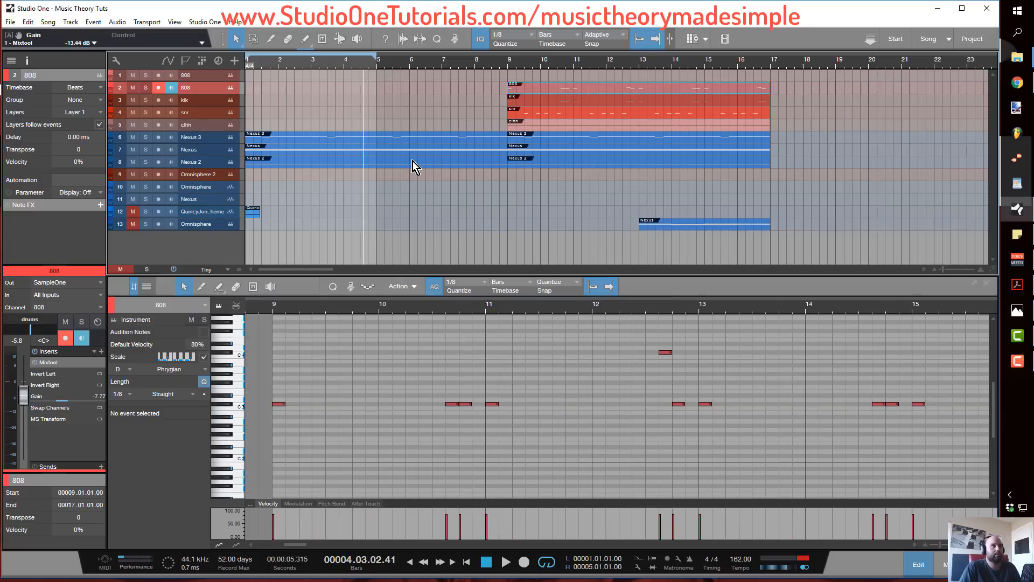
pyautogui.click(412, 162)
pyautogui.press('Delete')
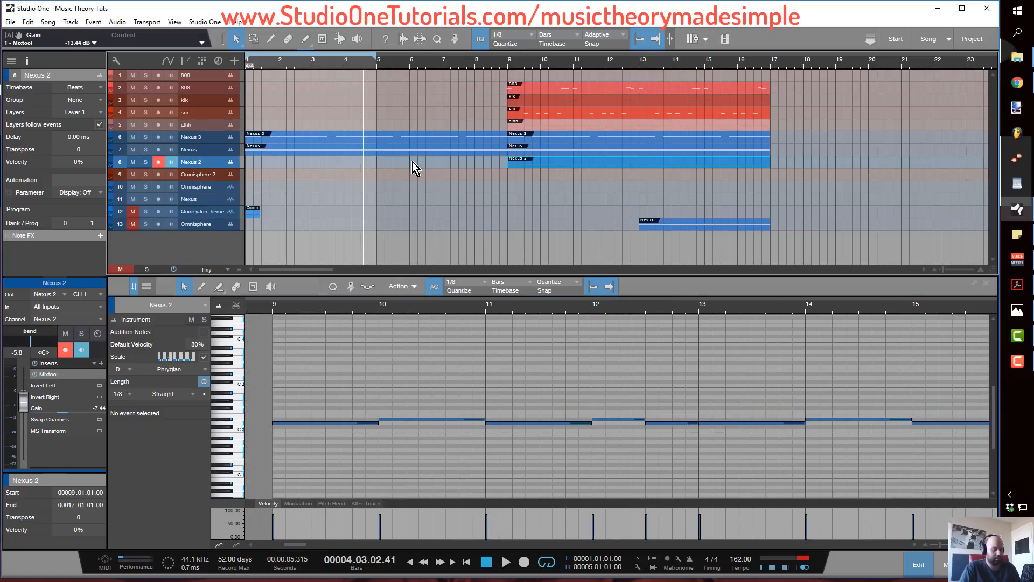
# Play the arrangement from the start and turn off looping.
pyautogui.press('space')
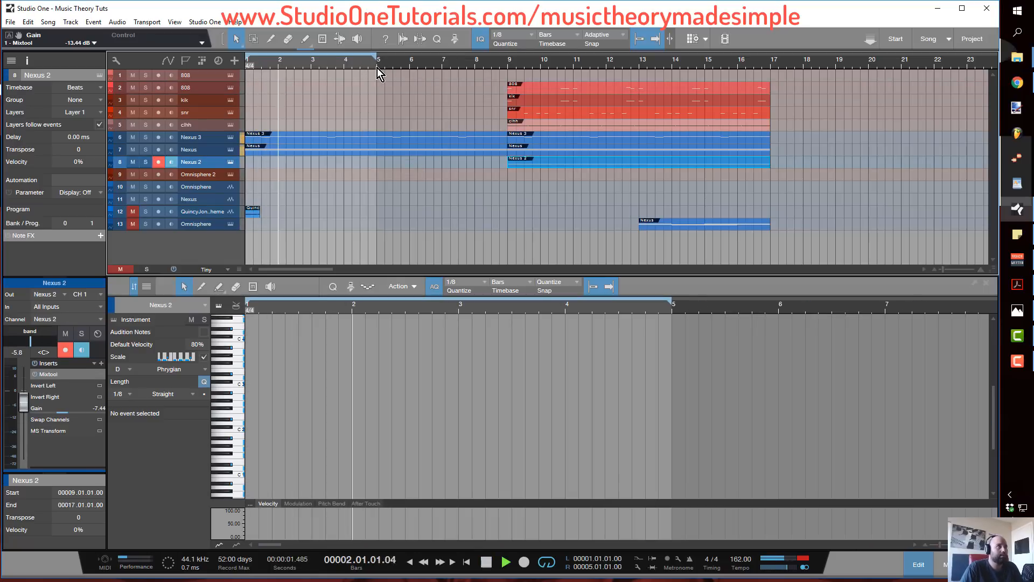
pyautogui.press('/')
pyautogui.moveTo(378, 60); pyautogui.dragTo(374, 39)
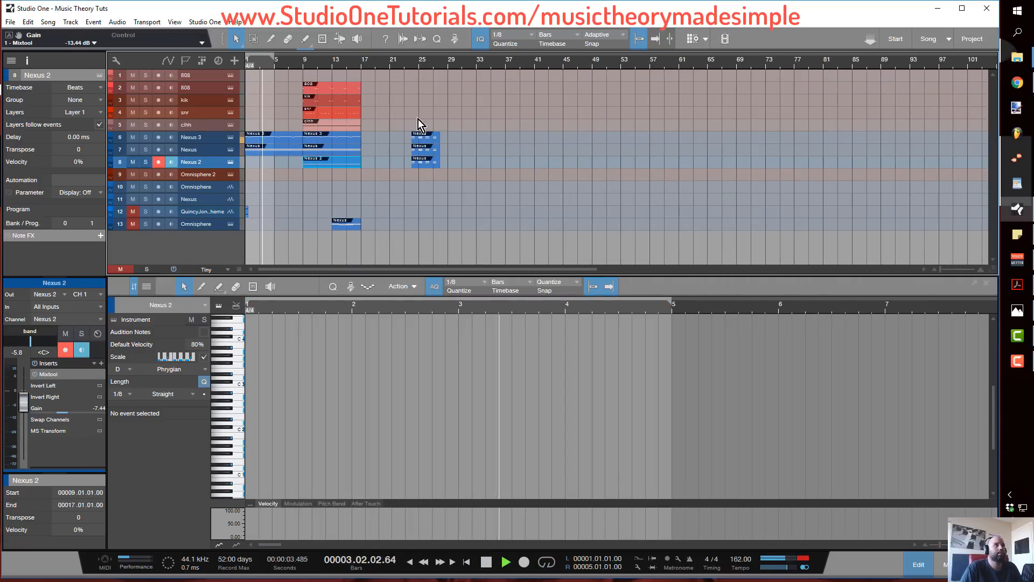
# Delete the stray Nexus clips around bar 24, and duplicate the full section at bars 9 to 17 twice, up to bar 33.
pyautogui.moveTo(398, 107); pyautogui.dragTo(316, 96)
pyautogui.press('Delete')
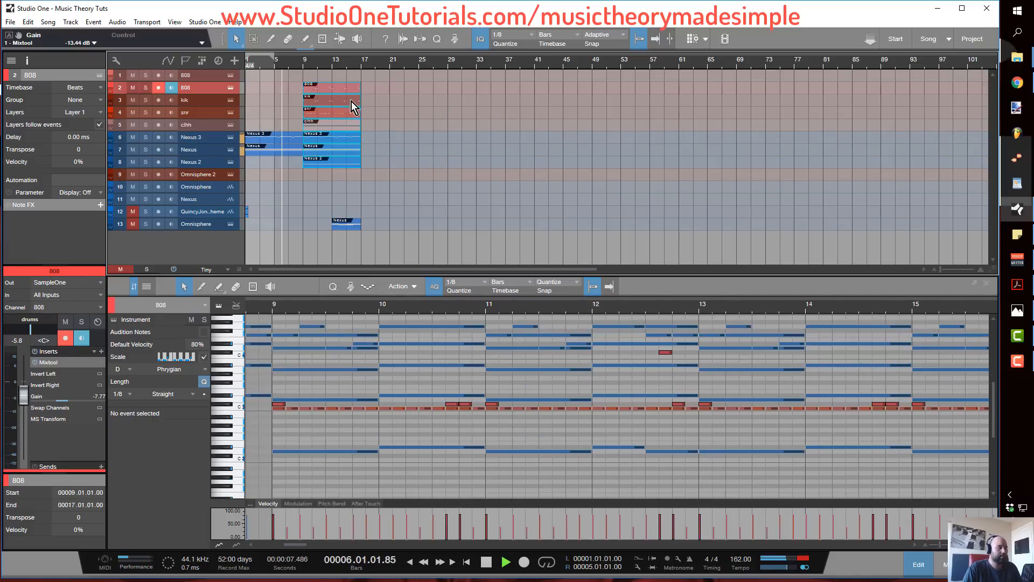
pyautogui.press('d')
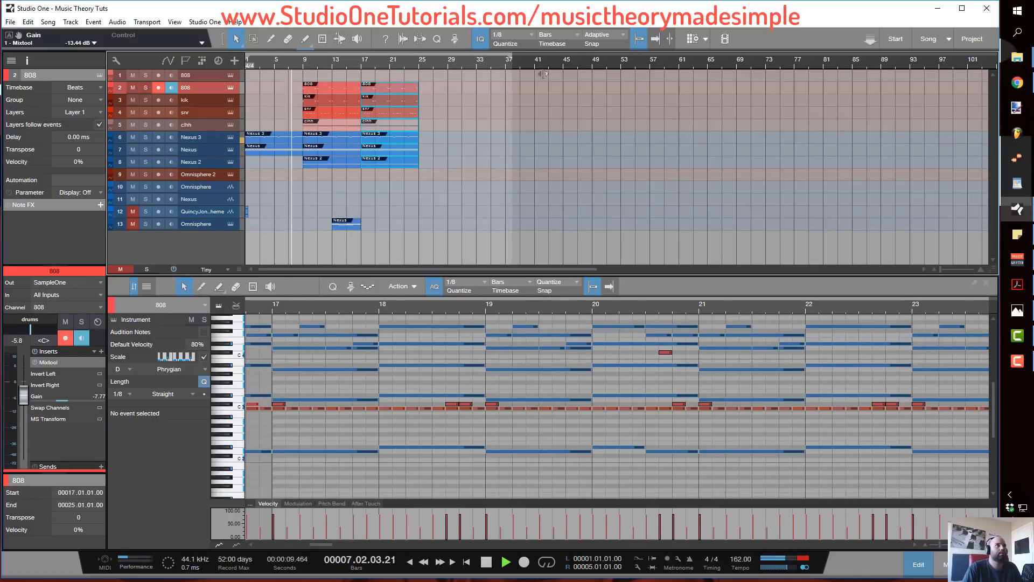
pyautogui.press('d')
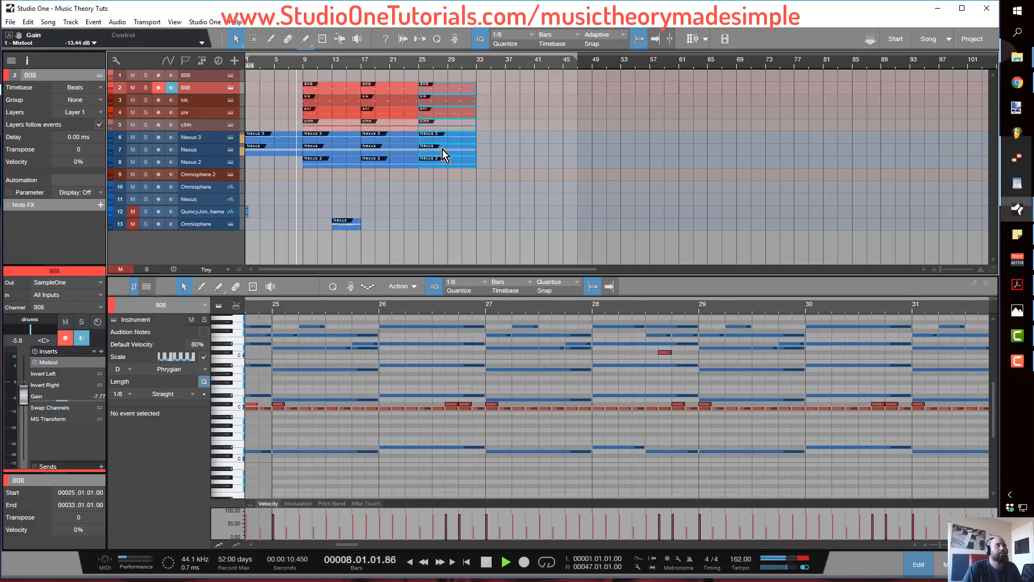
# Delete the clhh and kik clips from the section at bars 25 to 33.
pyautogui.click(460, 125)
pyautogui.press('Delete')
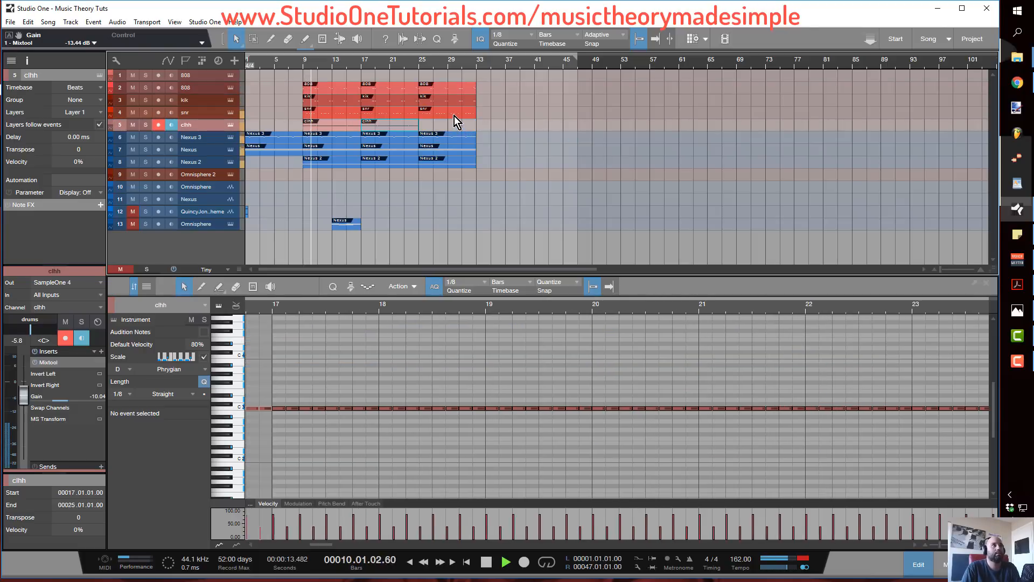
pyautogui.click(451, 102)
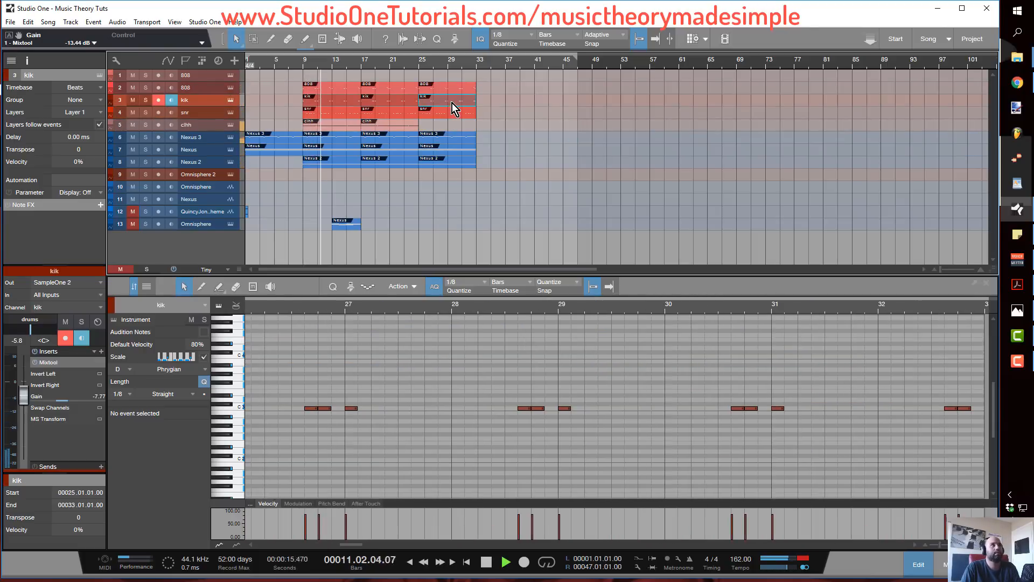
pyautogui.press('Delete')
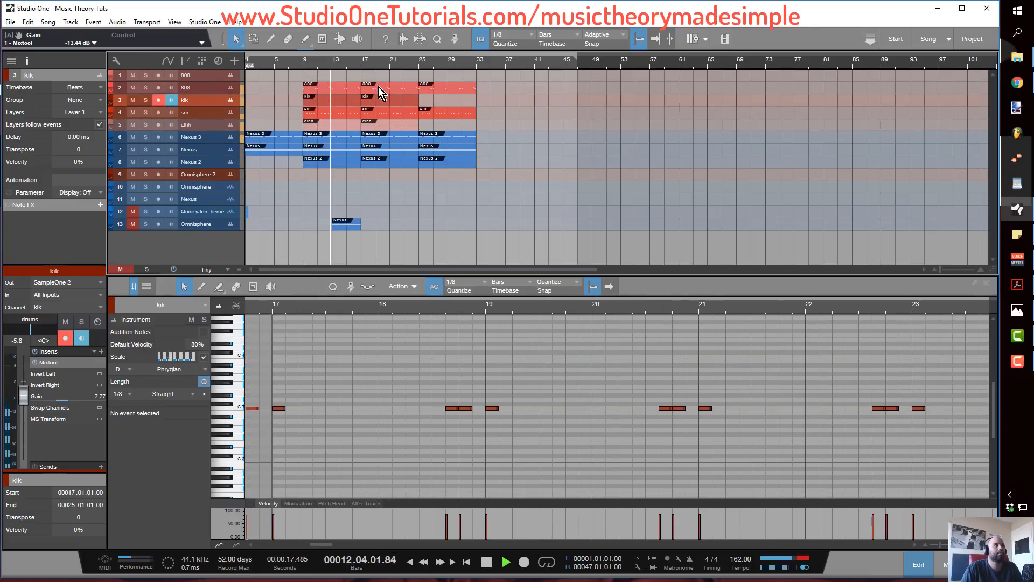
# Copy the full section from bars 17 to 25 to bar 33, and delete the Nexus chord clip at bars 25 to 33.
pyautogui.moveTo(379, 87); pyautogui.dragTo(493, 93)
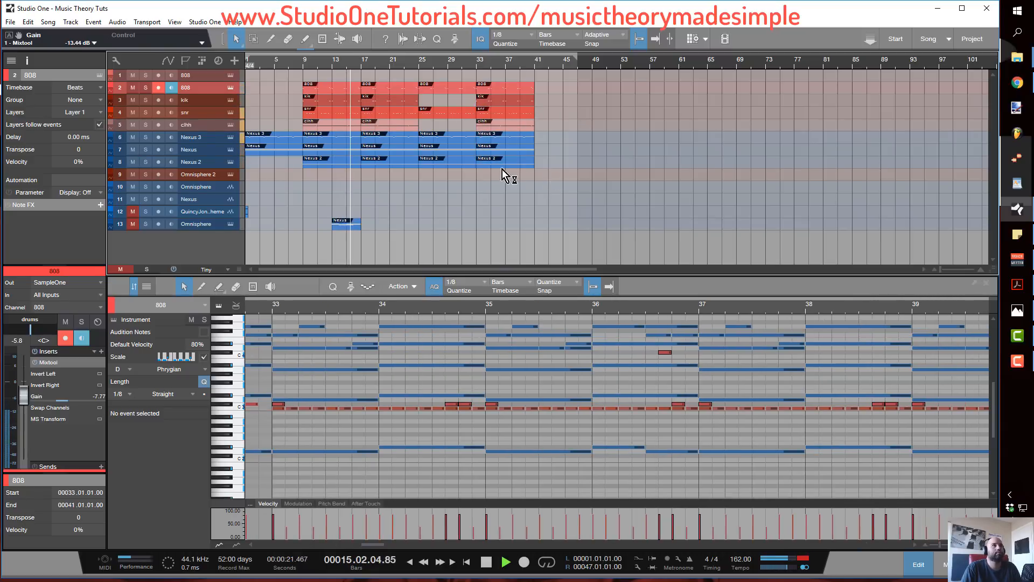
pyautogui.click(440, 149)
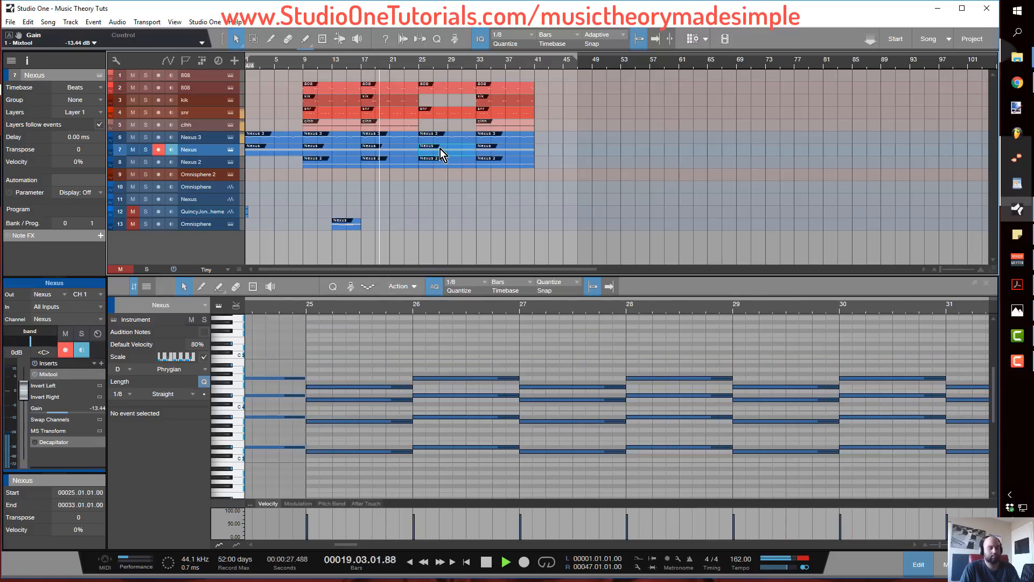
pyautogui.click(480, 150)
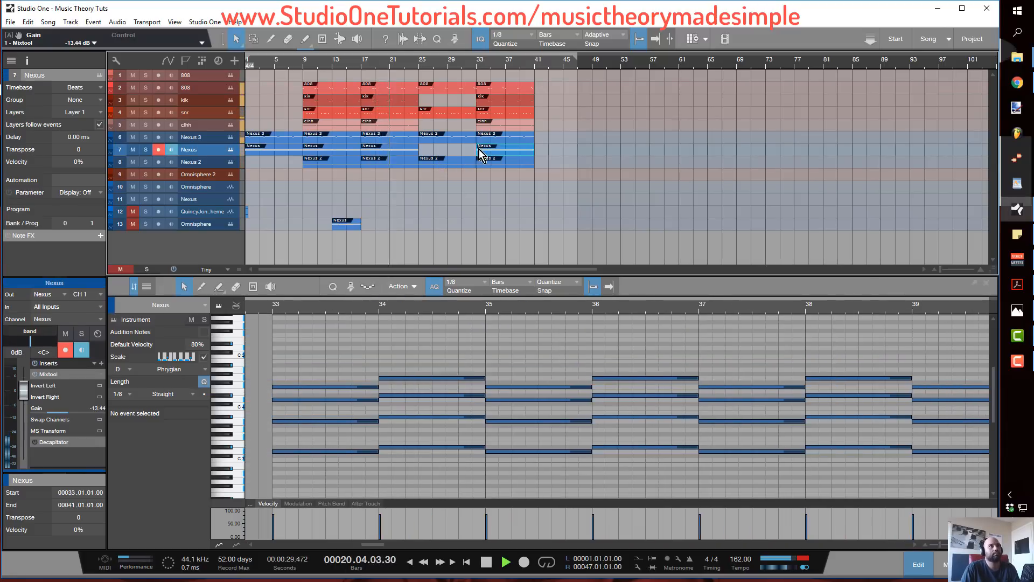
# Delete the Nexus chord clip at bars 33 to 41 and duplicate the rest of that section to bar 41.
pyautogui.press('Delete')
pyautogui.moveTo(541, 193); pyautogui.dragTo(483, 97)
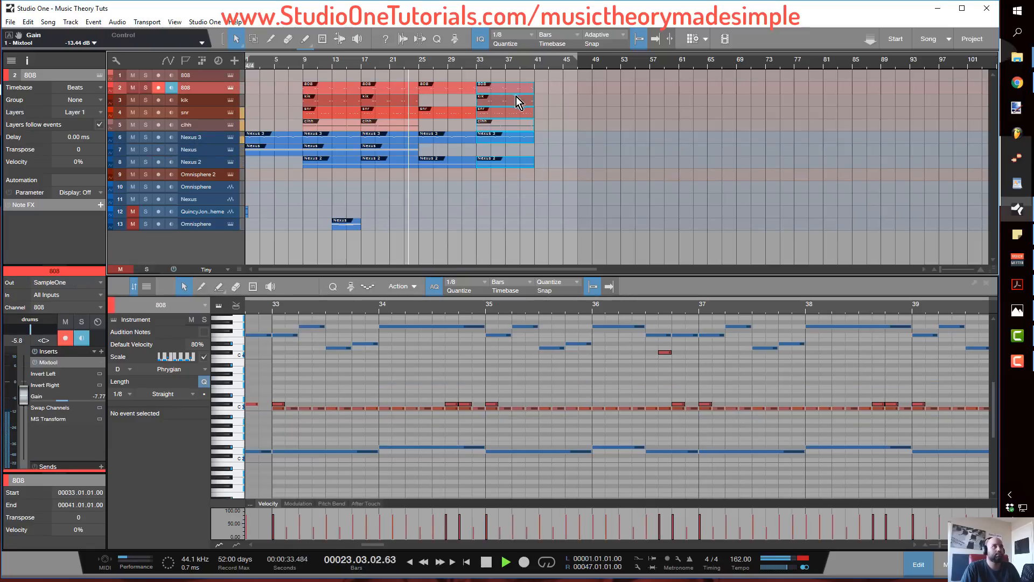
pyautogui.press('d')
# Delete the clhh clip at bars 41 to 49, and copy the full sections from bars 9 to 25 to bar 49.
pyautogui.click(628, 137)
pyautogui.click(564, 122)
pyautogui.press('Delete')
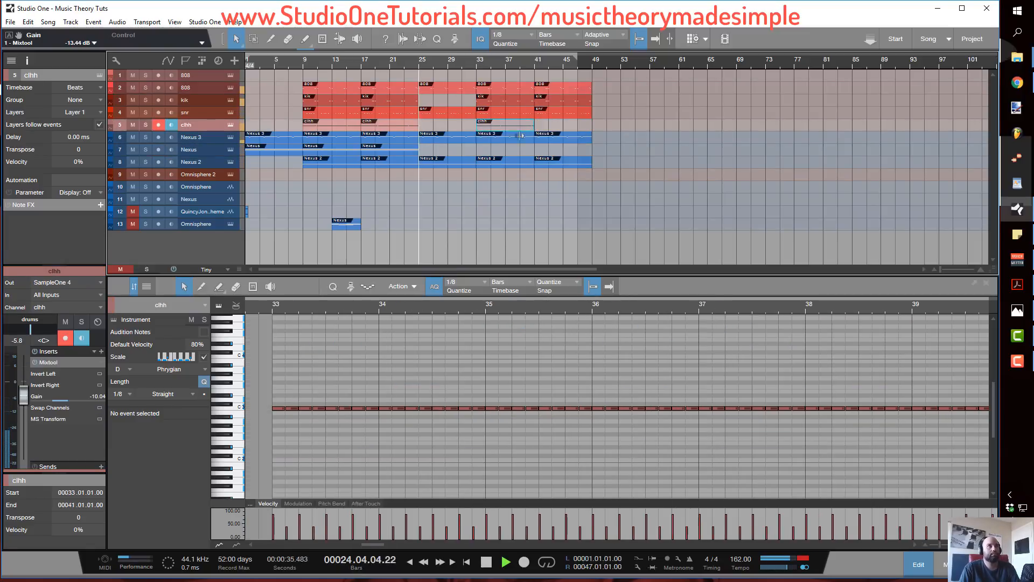
pyautogui.moveTo(404, 181); pyautogui.dragTo(614, 93)
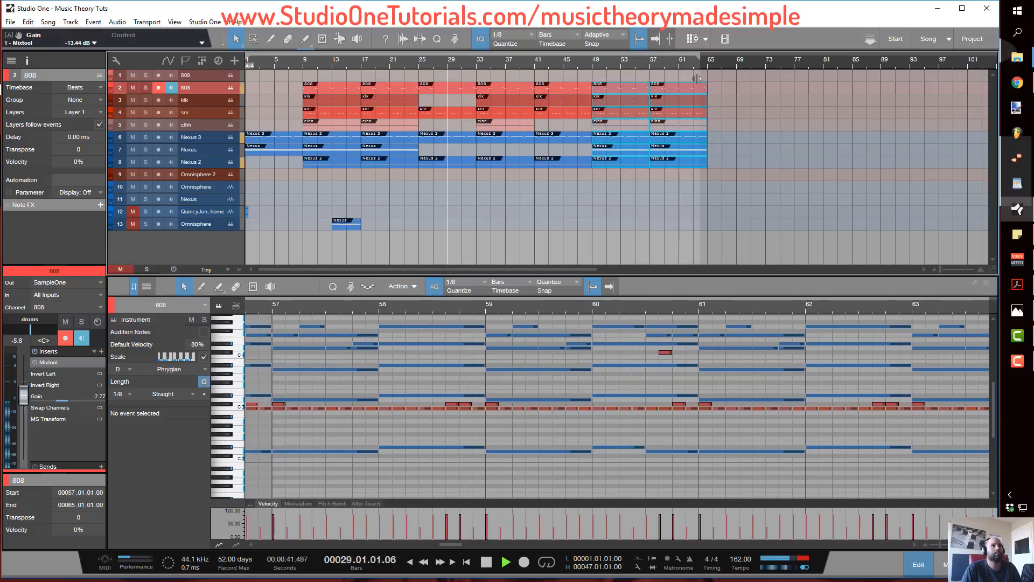
# Loop playback over bars 9 to 49, enlarge the tracks to Small height, and stop after listening.
pyautogui.moveTo(697, 78); pyautogui.dragTo(592, 60)
pyautogui.moveTo(247, 58); pyautogui.dragTo(304, 66)
pyautogui.press('/')
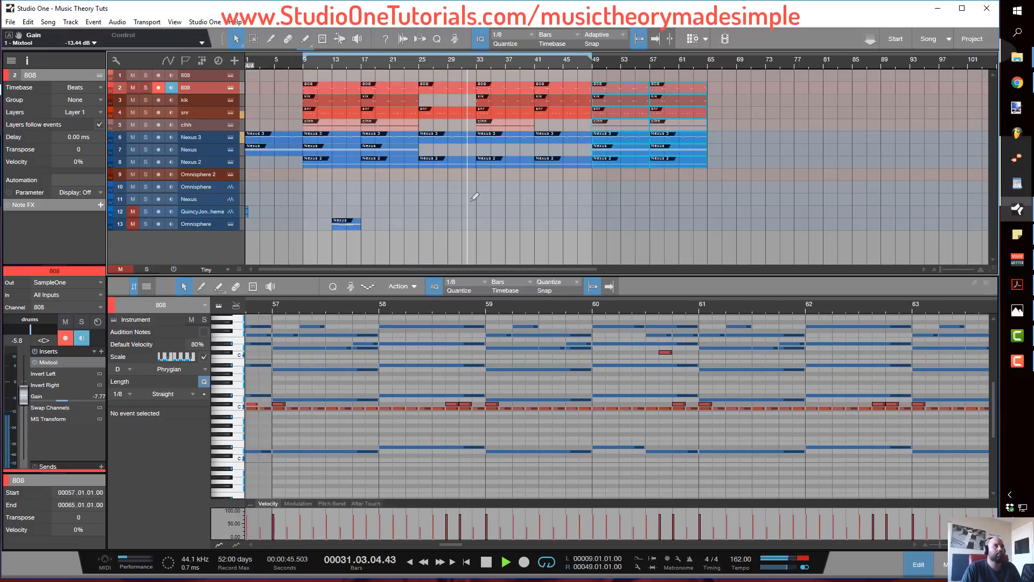
pyautogui.scroll(2, 471, 200)
pyautogui.scroll(-1, 469, 199)
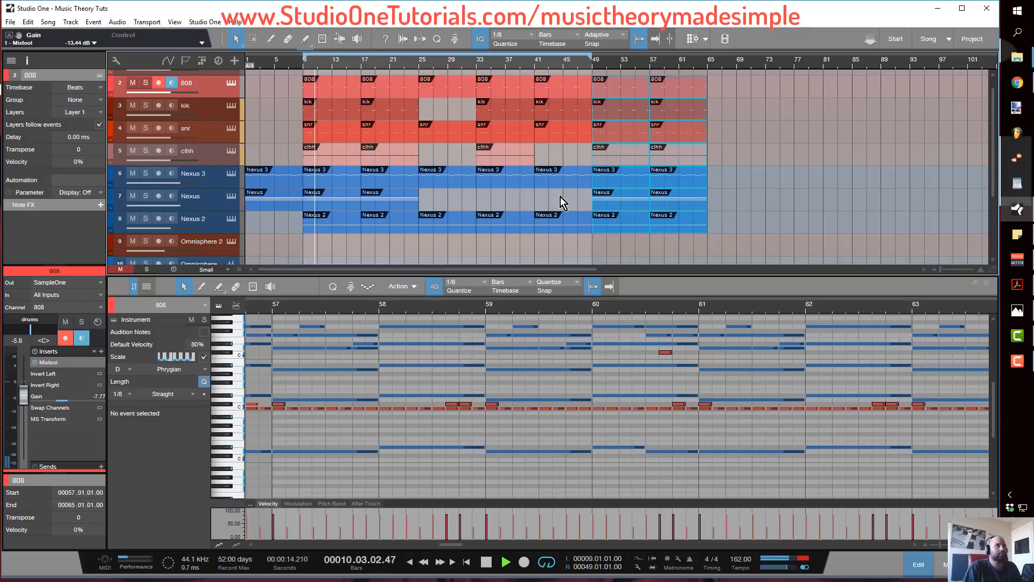
pyautogui.press('space')
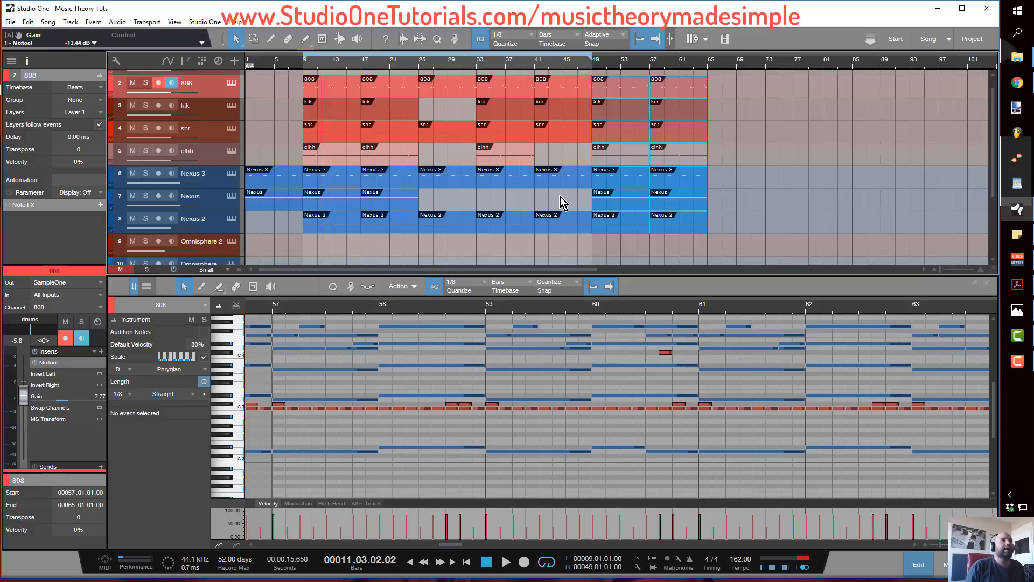
# Delete all 808, kik, snr and clhh clips from the arrangement, keeping the Nexus clips.
pyautogui.moveTo(279, 78); pyautogui.dragTo(413, 159)
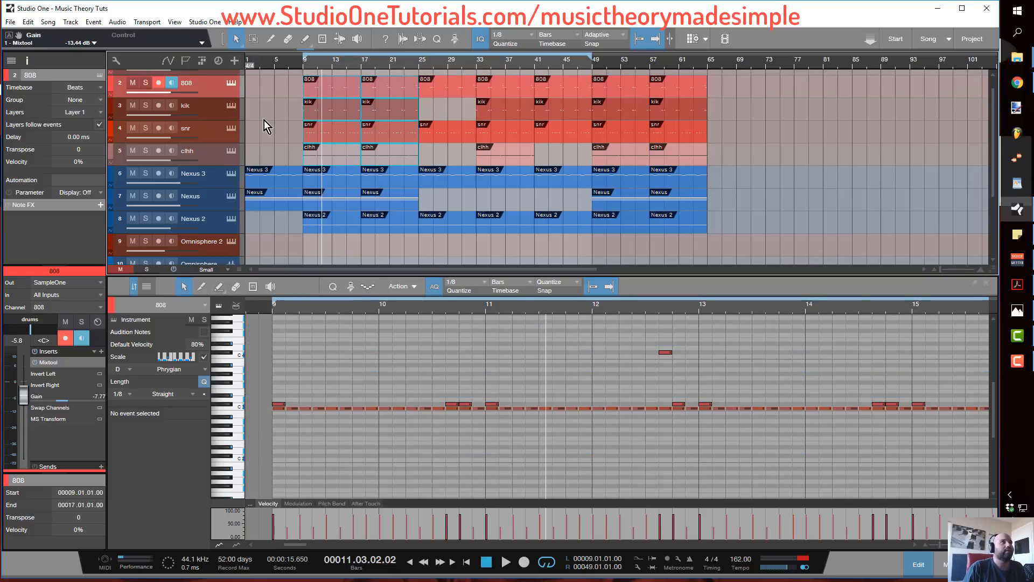
pyautogui.click(275, 104)
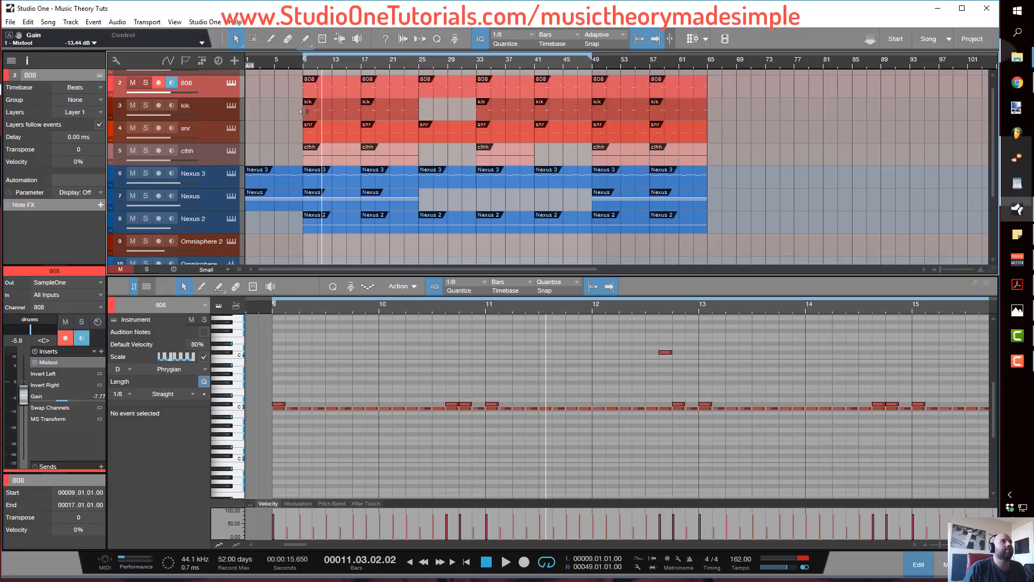
pyautogui.moveTo(291, 110); pyautogui.dragTo(392, 149)
pyautogui.press('Delete')
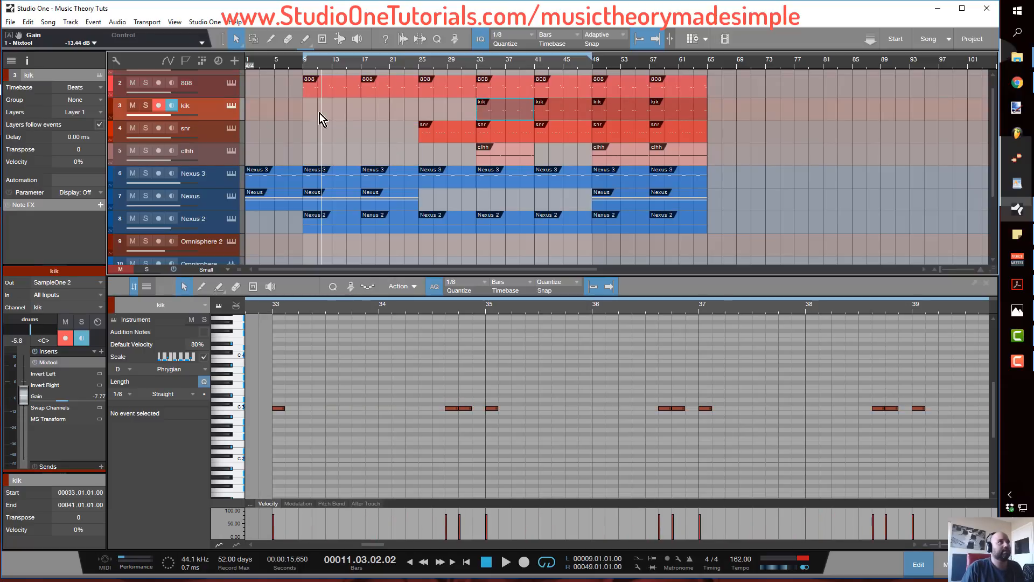
pyautogui.moveTo(281, 75); pyautogui.dragTo(727, 163)
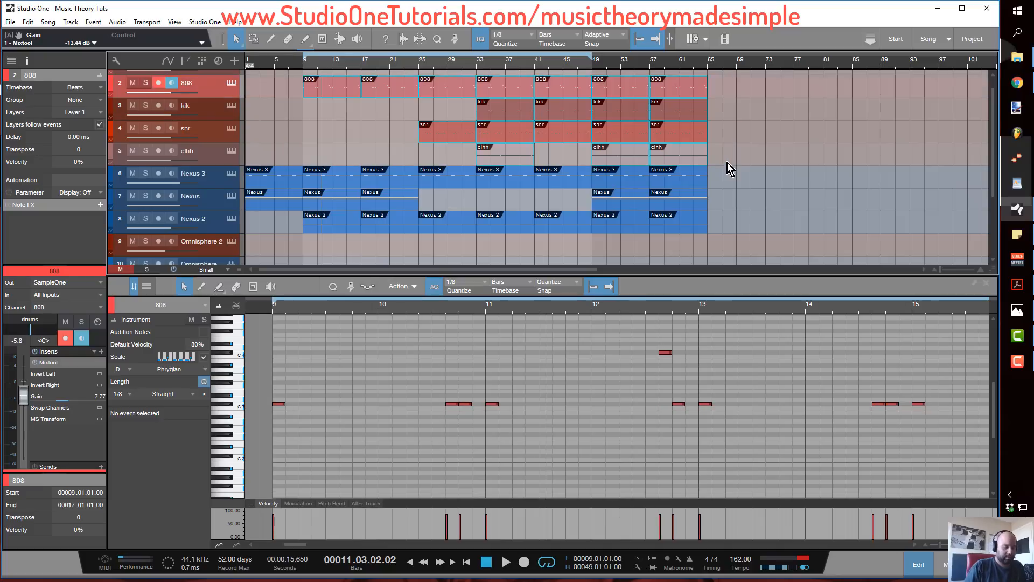
pyautogui.press('Delete')
# Open the 01 Rent Bill 167 folder inside A MIDI FOLDER > Future Drums in the drum file browser.
pyautogui.press('F5')
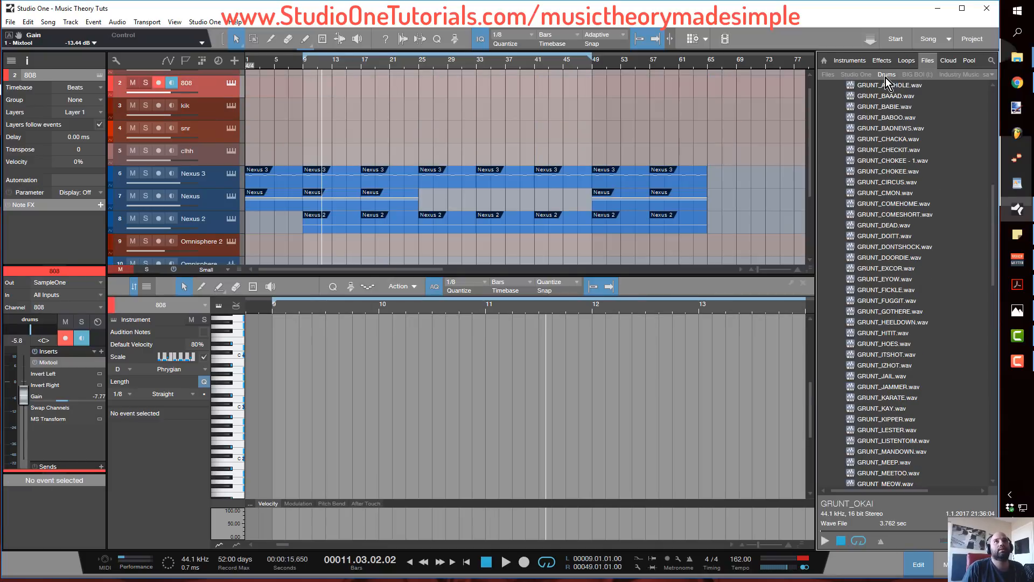
pyautogui.click(826, 74)
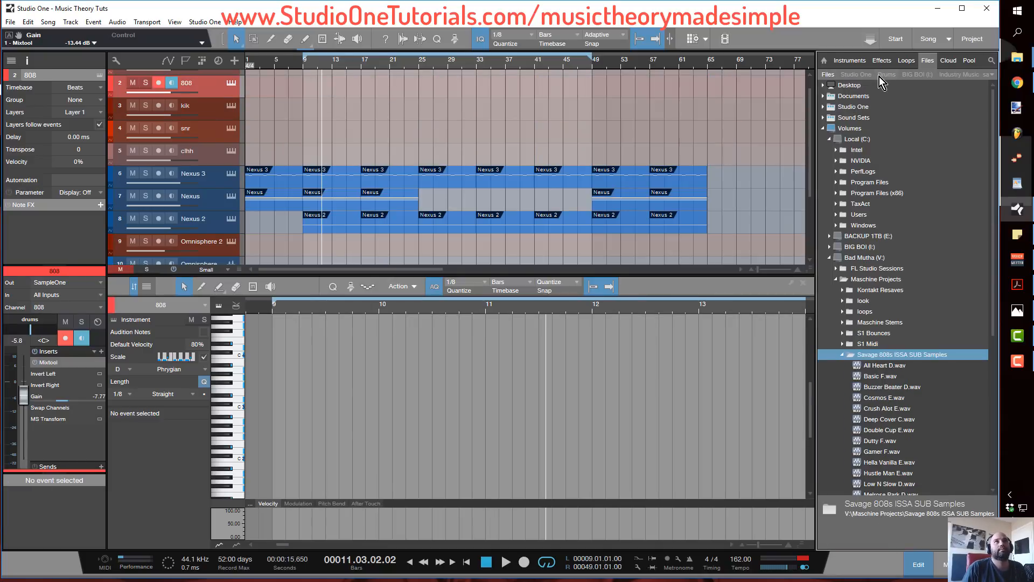
pyautogui.click(880, 75)
pyautogui.scroll(4, 875, 152)
pyautogui.click(836, 182)
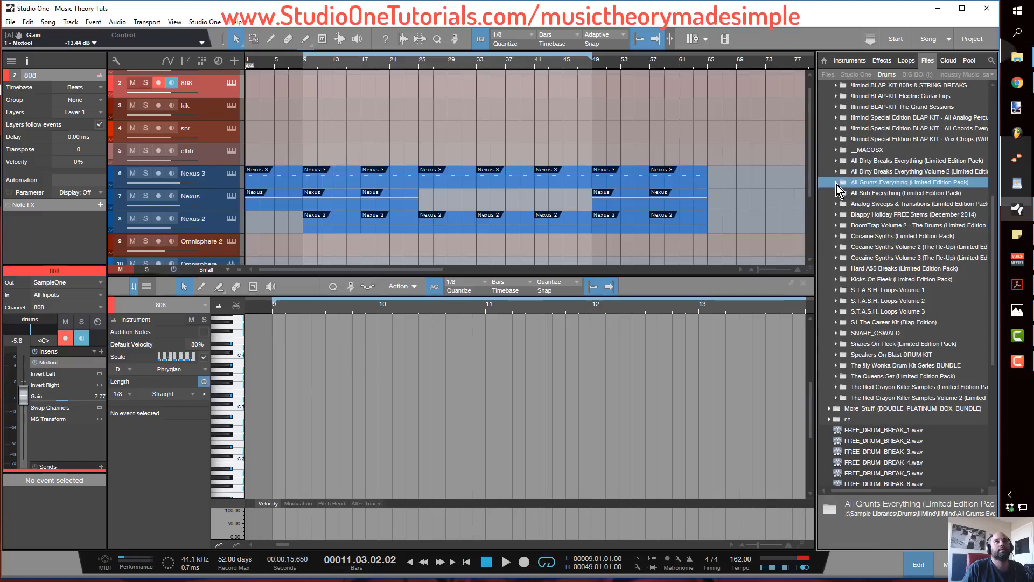
pyautogui.scroll(4, 842, 185)
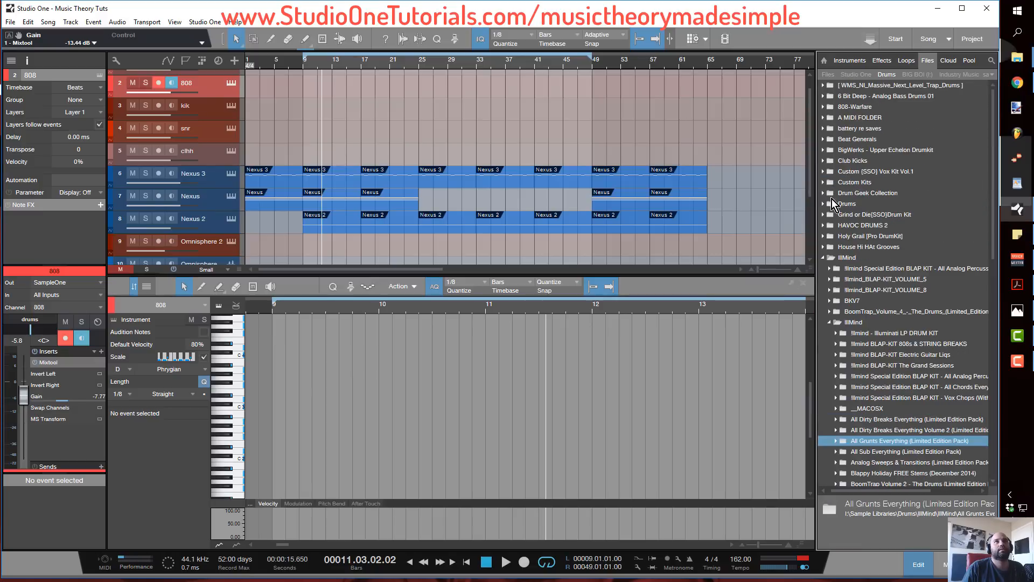
pyautogui.click(823, 118)
pyautogui.click(827, 139)
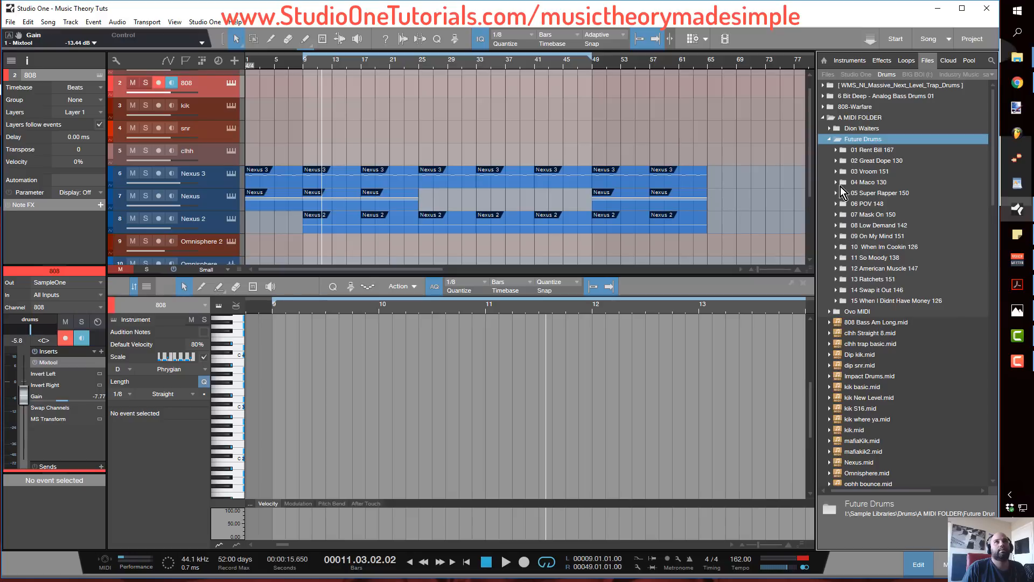
pyautogui.click(836, 152)
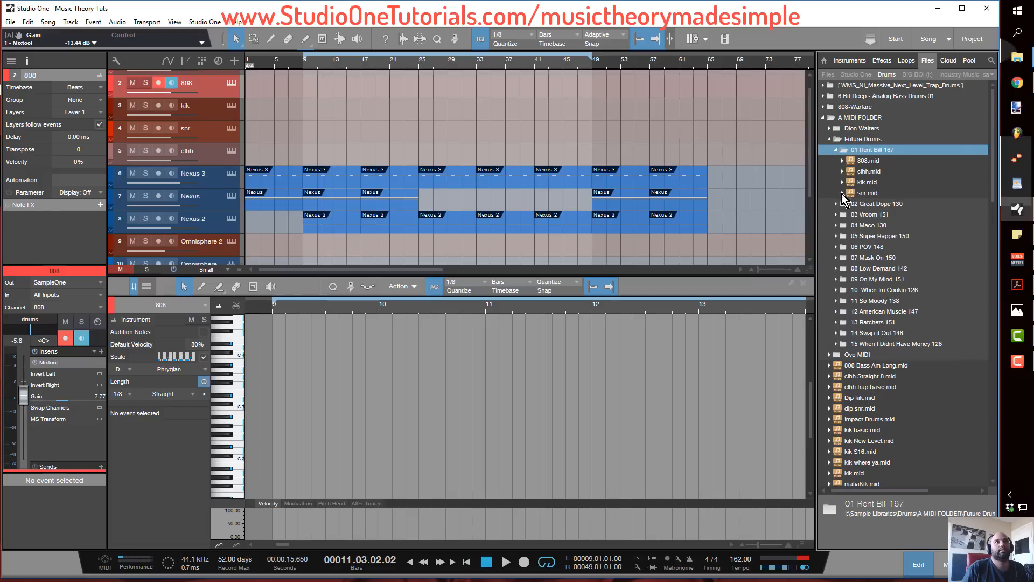
# Place kik.mid, snr.mid, clhh.mid and 808.mid on their matching drum tracks at bar 9.
pyautogui.moveTo(860, 183); pyautogui.dragTo(344, 117)
pyautogui.moveTo(864, 194); pyautogui.dragTo(325, 127)
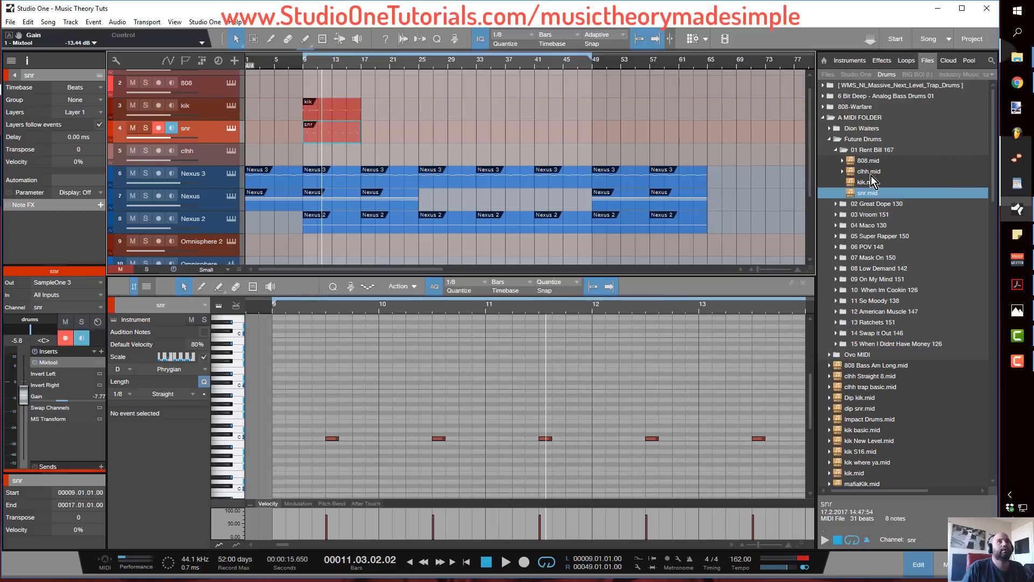
pyautogui.moveTo(868, 172); pyautogui.dragTo(325, 151)
pyautogui.moveTo(856, 161); pyautogui.dragTo(322, 84)
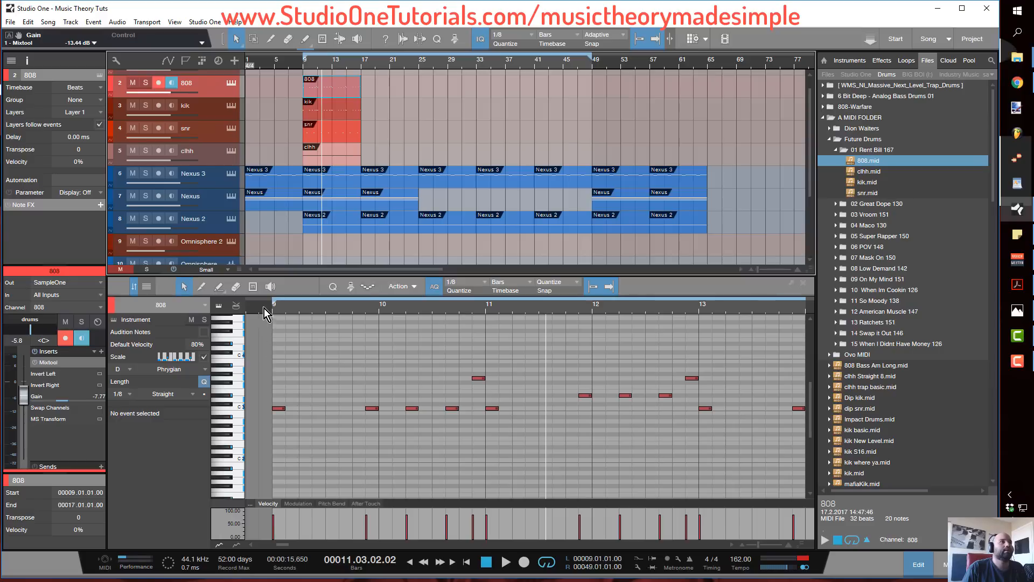
# Transpose all notes of the 808 clip up two semitones so the pattern starts on D 3.
pyautogui.moveTo(264, 308); pyautogui.dragTo(252, 295)
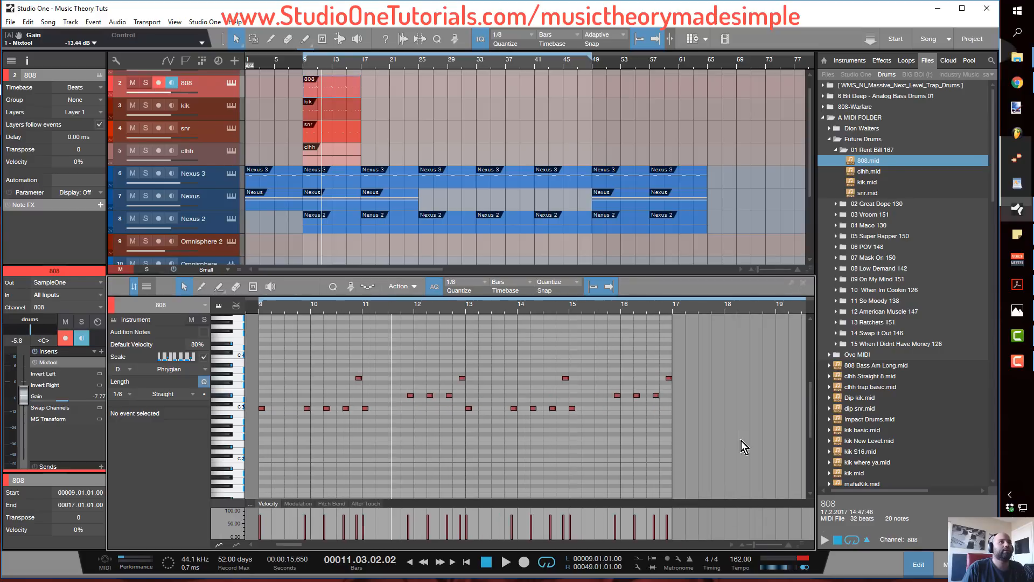
pyautogui.moveTo(741, 447); pyautogui.dragTo(350, 400)
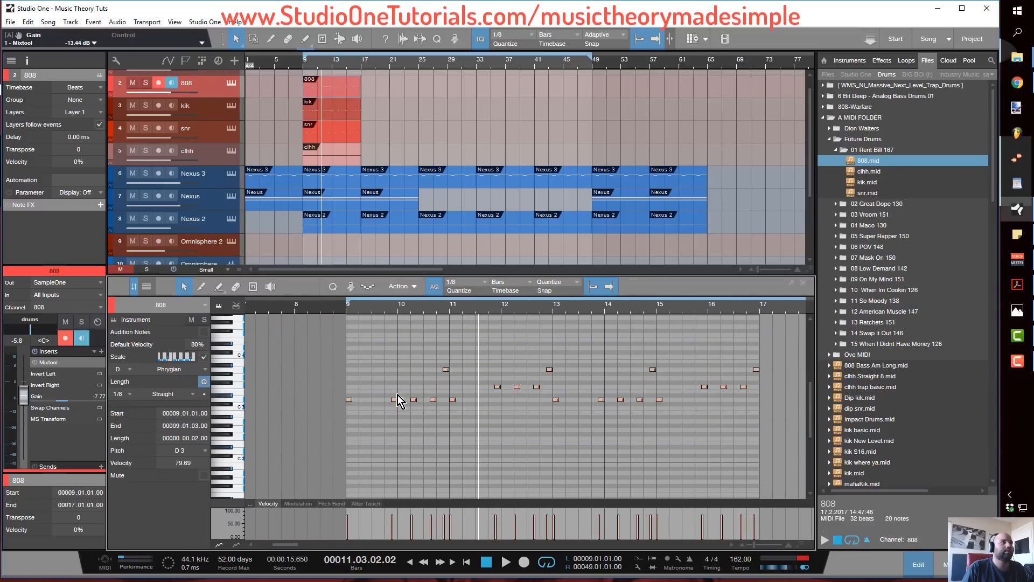
# Duplicate the four drum clips at bars 9 to 17 four times, up to bar 49.
pyautogui.moveTo(403, 165); pyautogui.dragTo(307, 89)
pyautogui.press('d')
pyautogui.press('d')
pyautogui.press('d')
pyautogui.press('d')
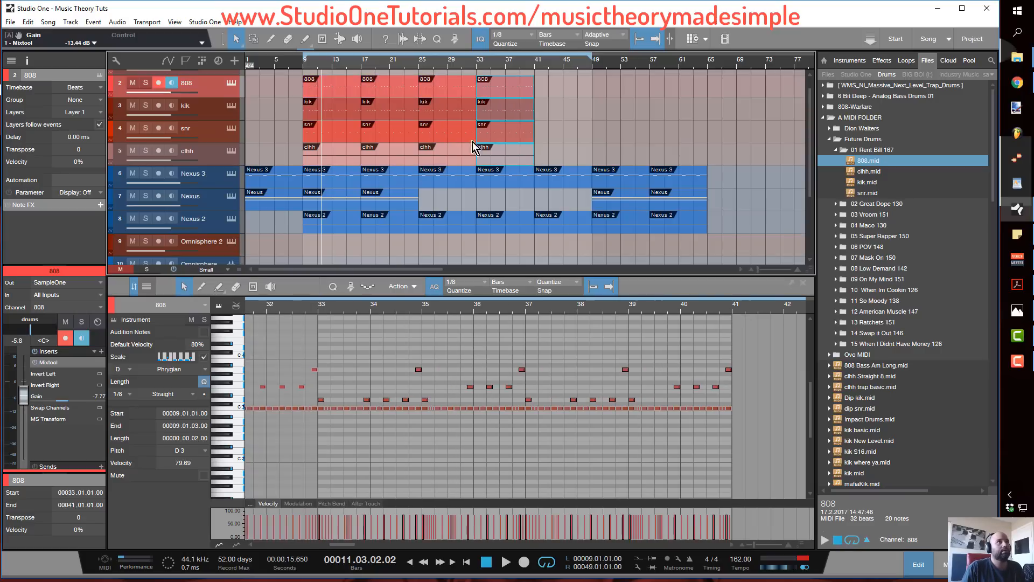
# Delete the clhh and kik clips at bars 25 to 33 and the clhh clip at bars 41 to 49.
pyautogui.click(438, 153)
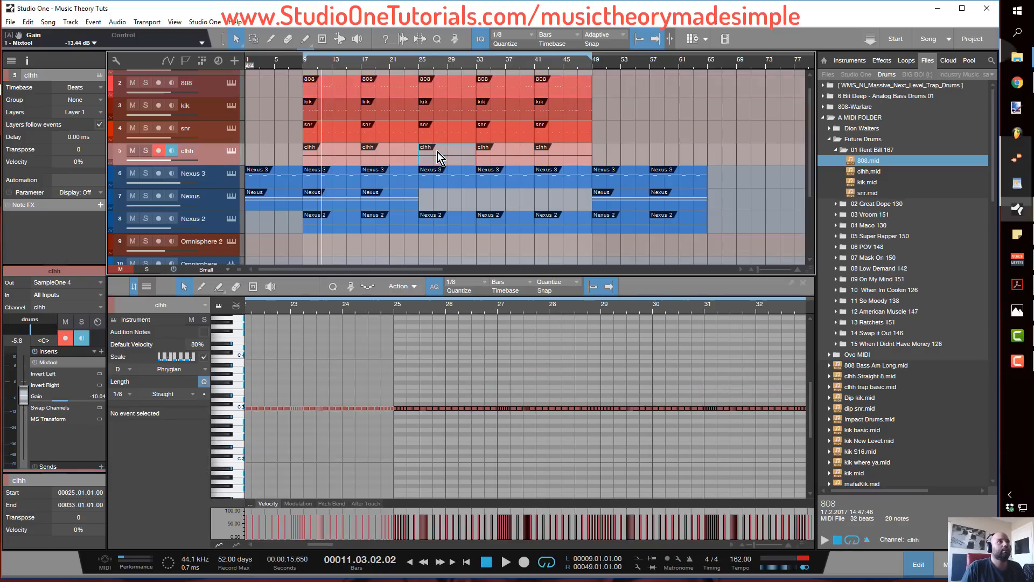
pyautogui.press('Delete')
pyautogui.click(450, 110)
pyautogui.press('Delete')
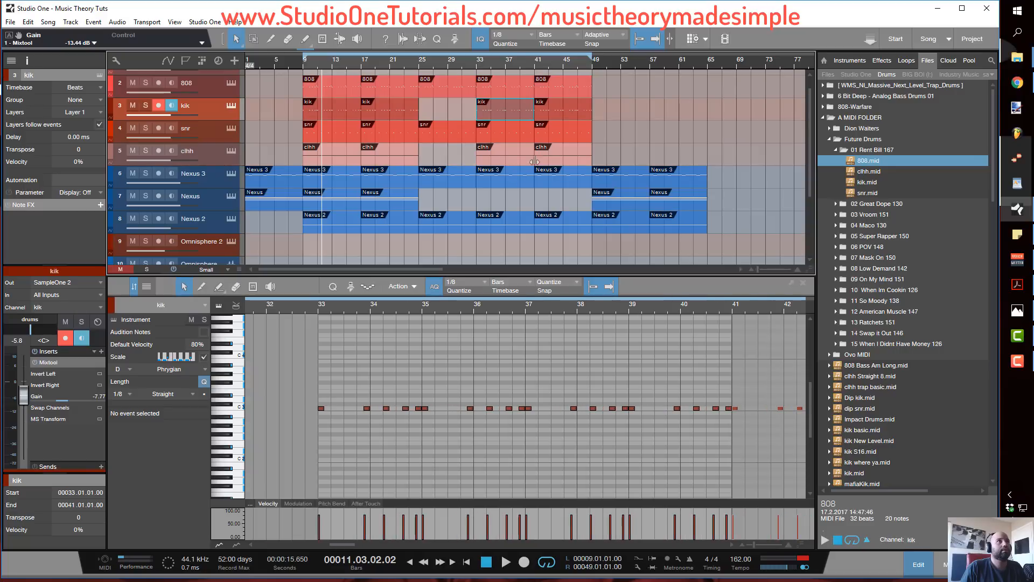
pyautogui.click(556, 154)
pyautogui.press('Delete')
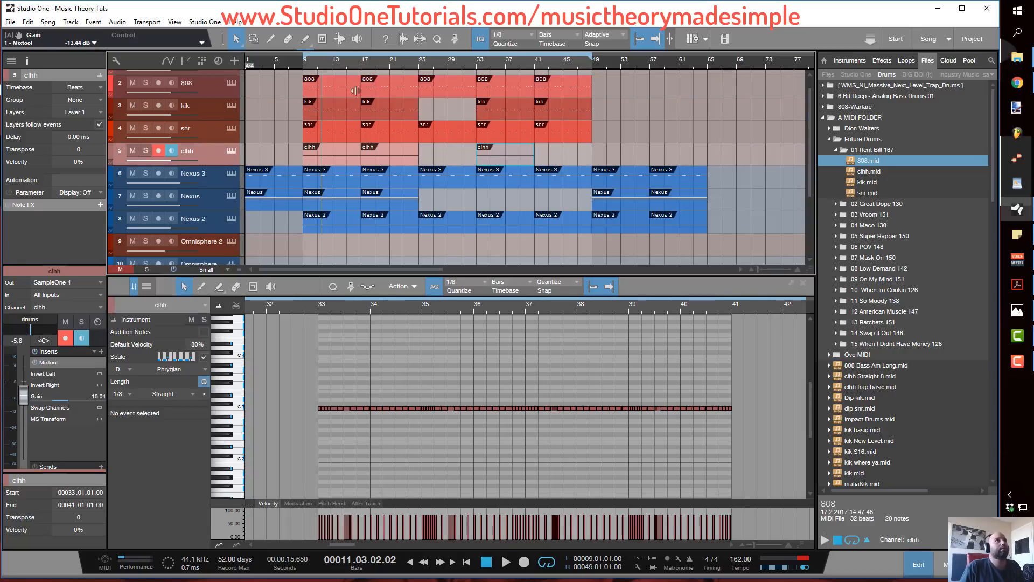
# Play the arrangement from bar 9 through the breakdown to hear the new drums, and stop after bar 41.
pyautogui.click(302, 67)
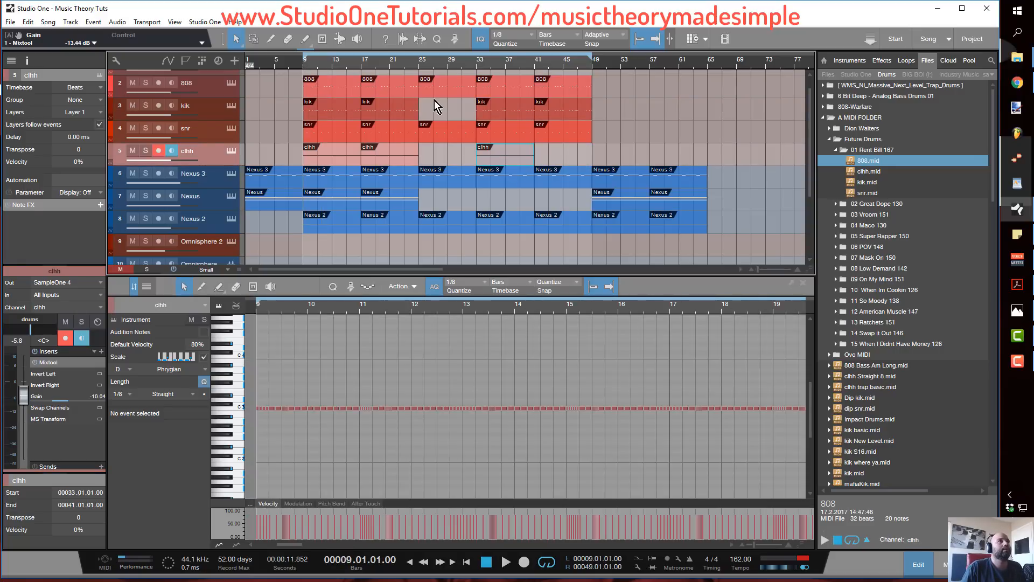
pyautogui.press('space')
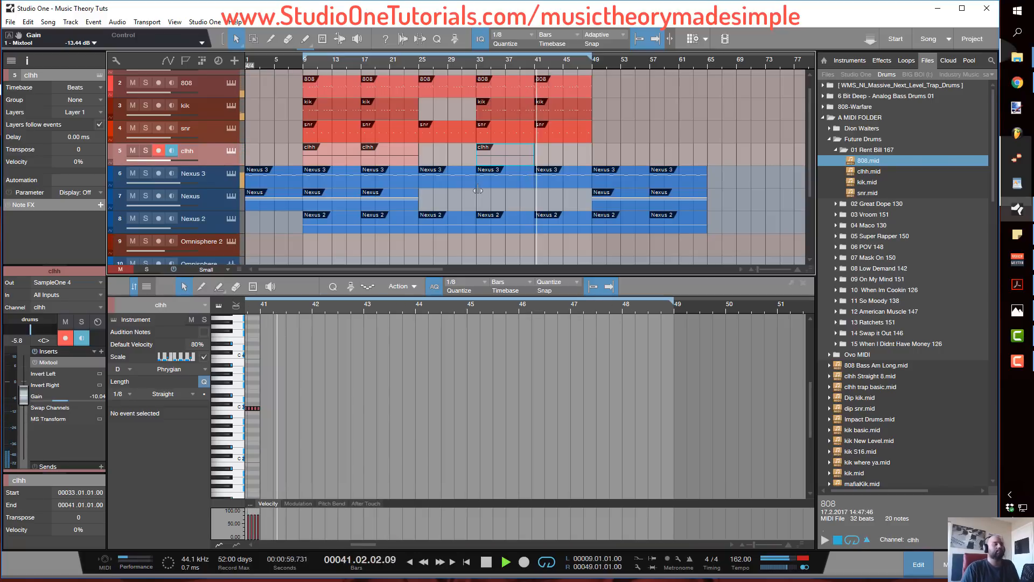
pyautogui.press('space')
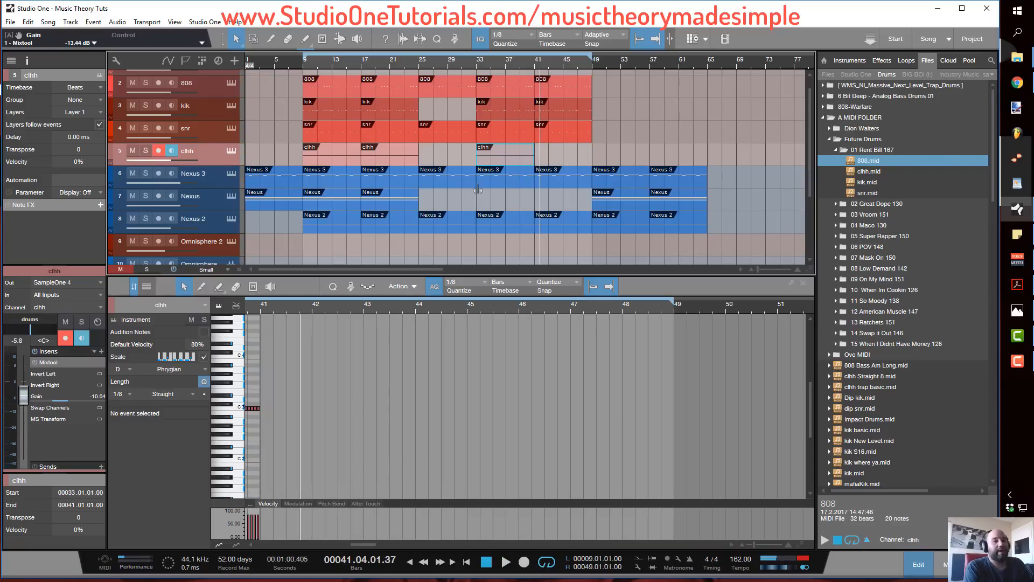